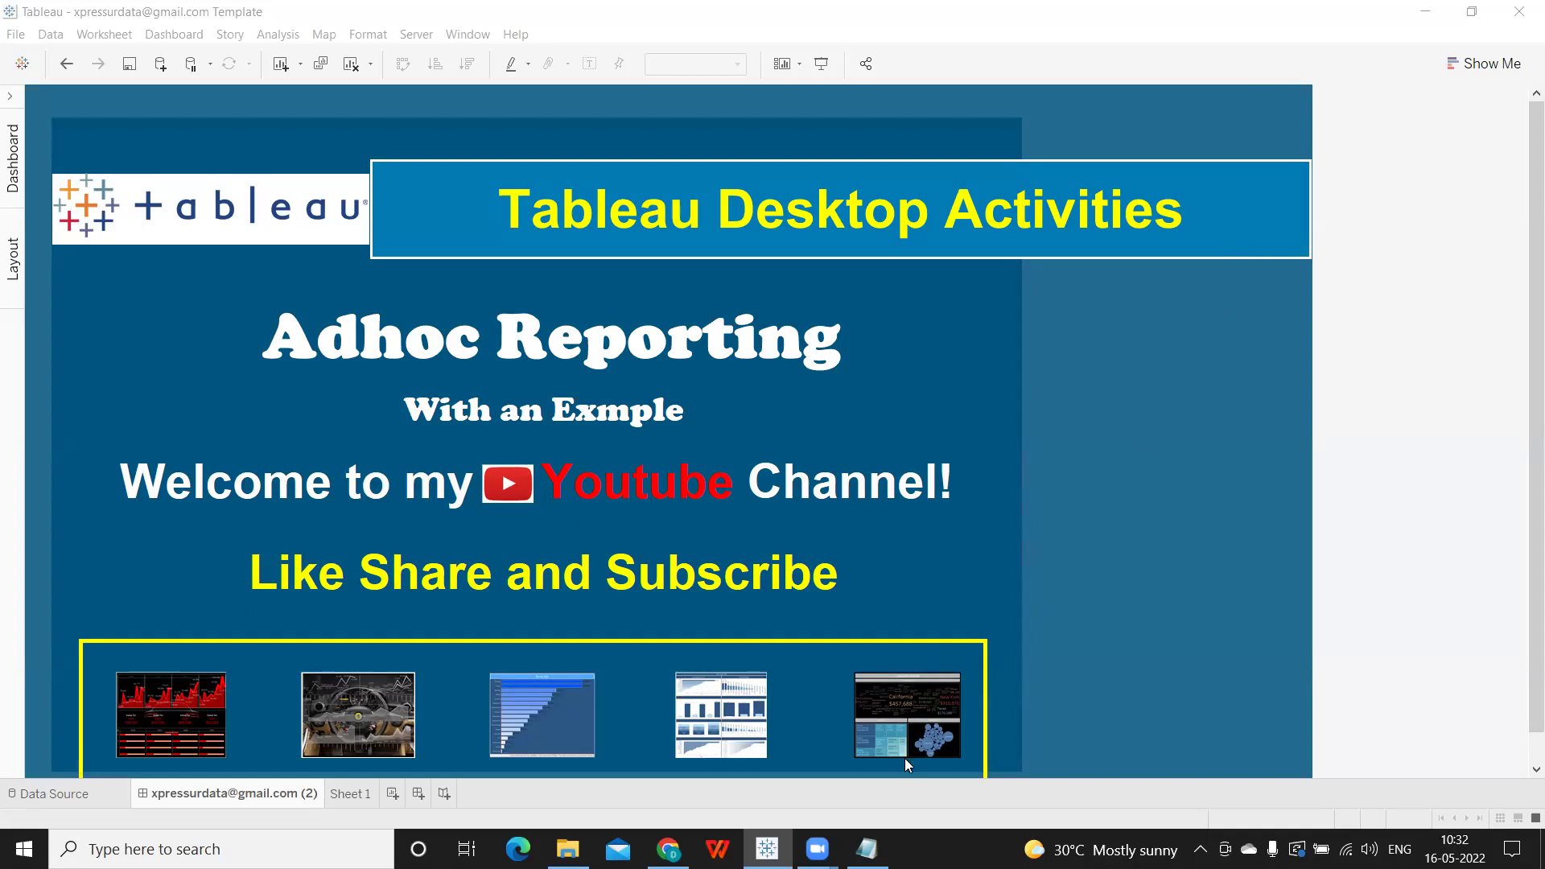
In Notepad, write 'Adhoc?', '--Report that is generated on the fly.' and 'requirments that we get to build'.
{"action": "left_click", "coordinate": [865, 847]}
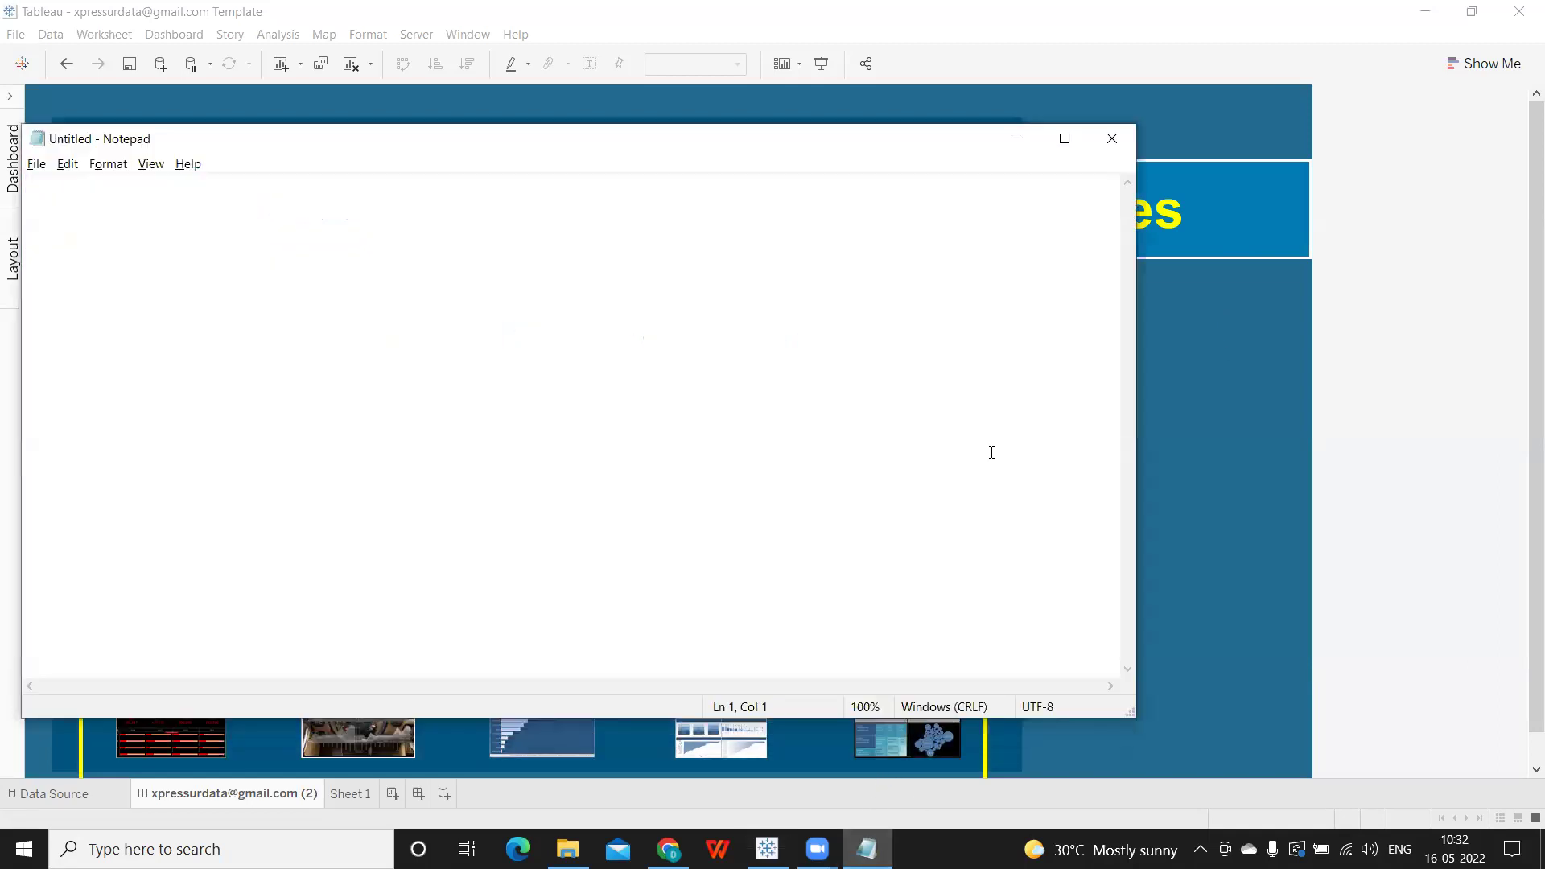
{"action": "type", "text": "Adh"}
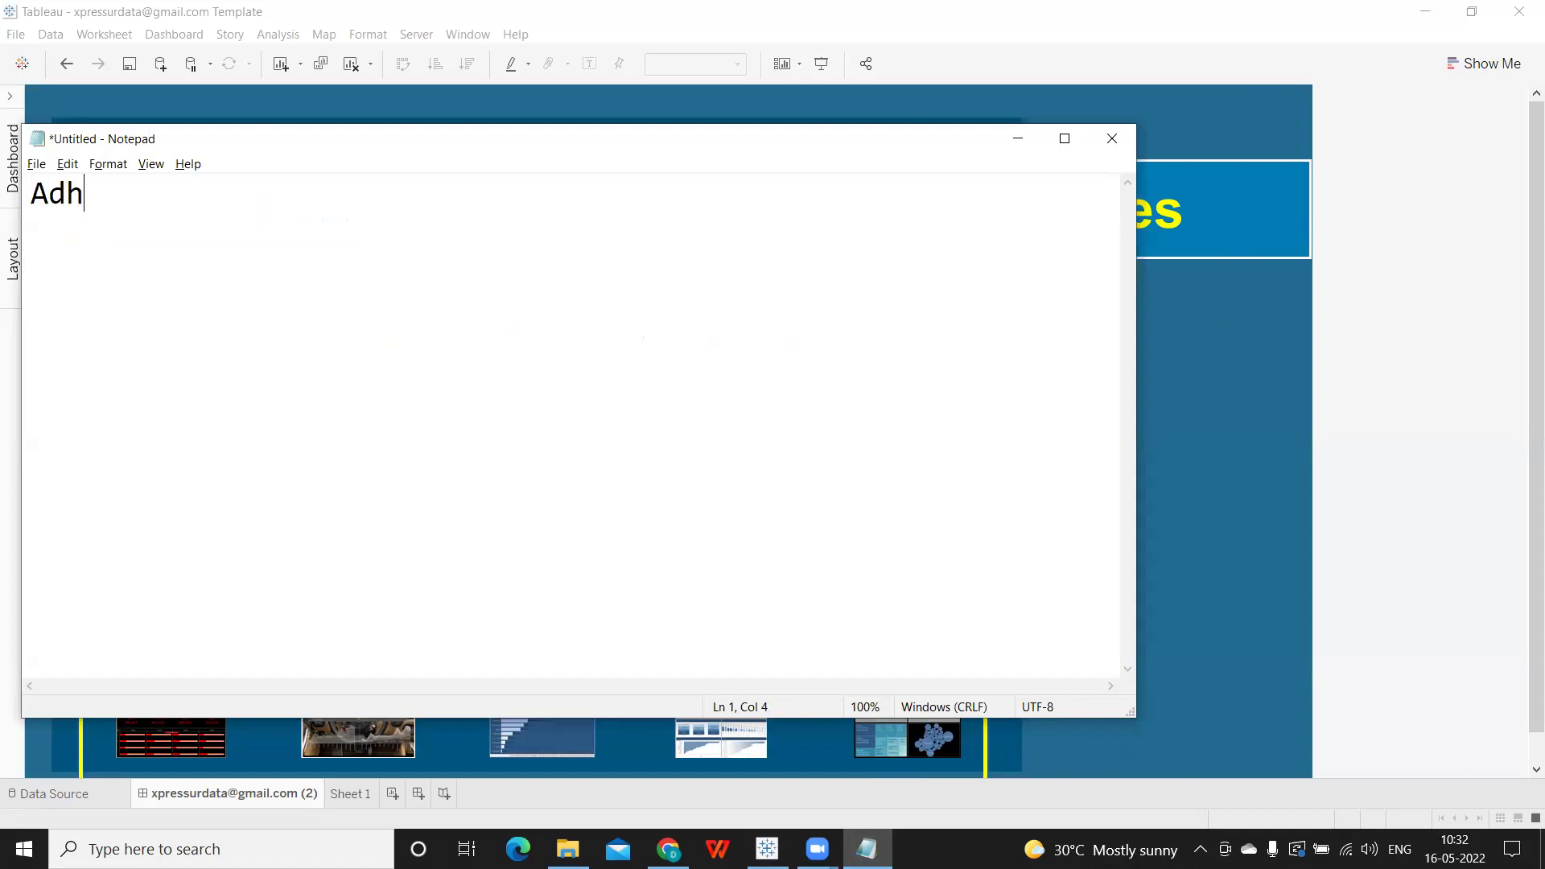
{"action": "type", "text": "oc?"}
{"action": "key", "text": "Return"}
{"action": "type", "text": "--Re["}
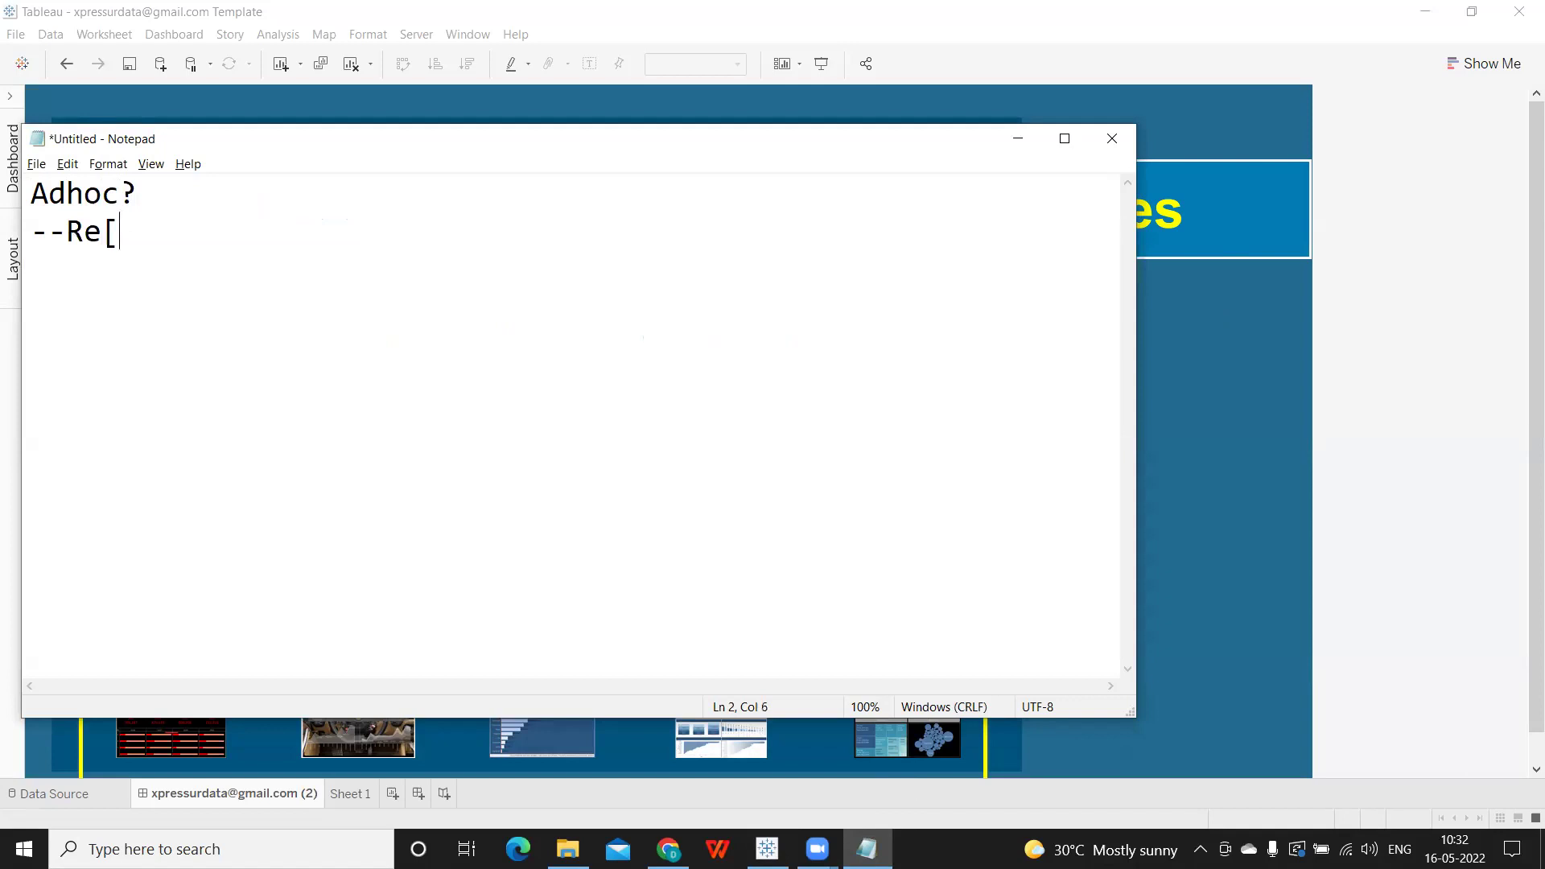
{"action": "key", "text": "BackSpace"}
{"action": "type", "text": "porth"}
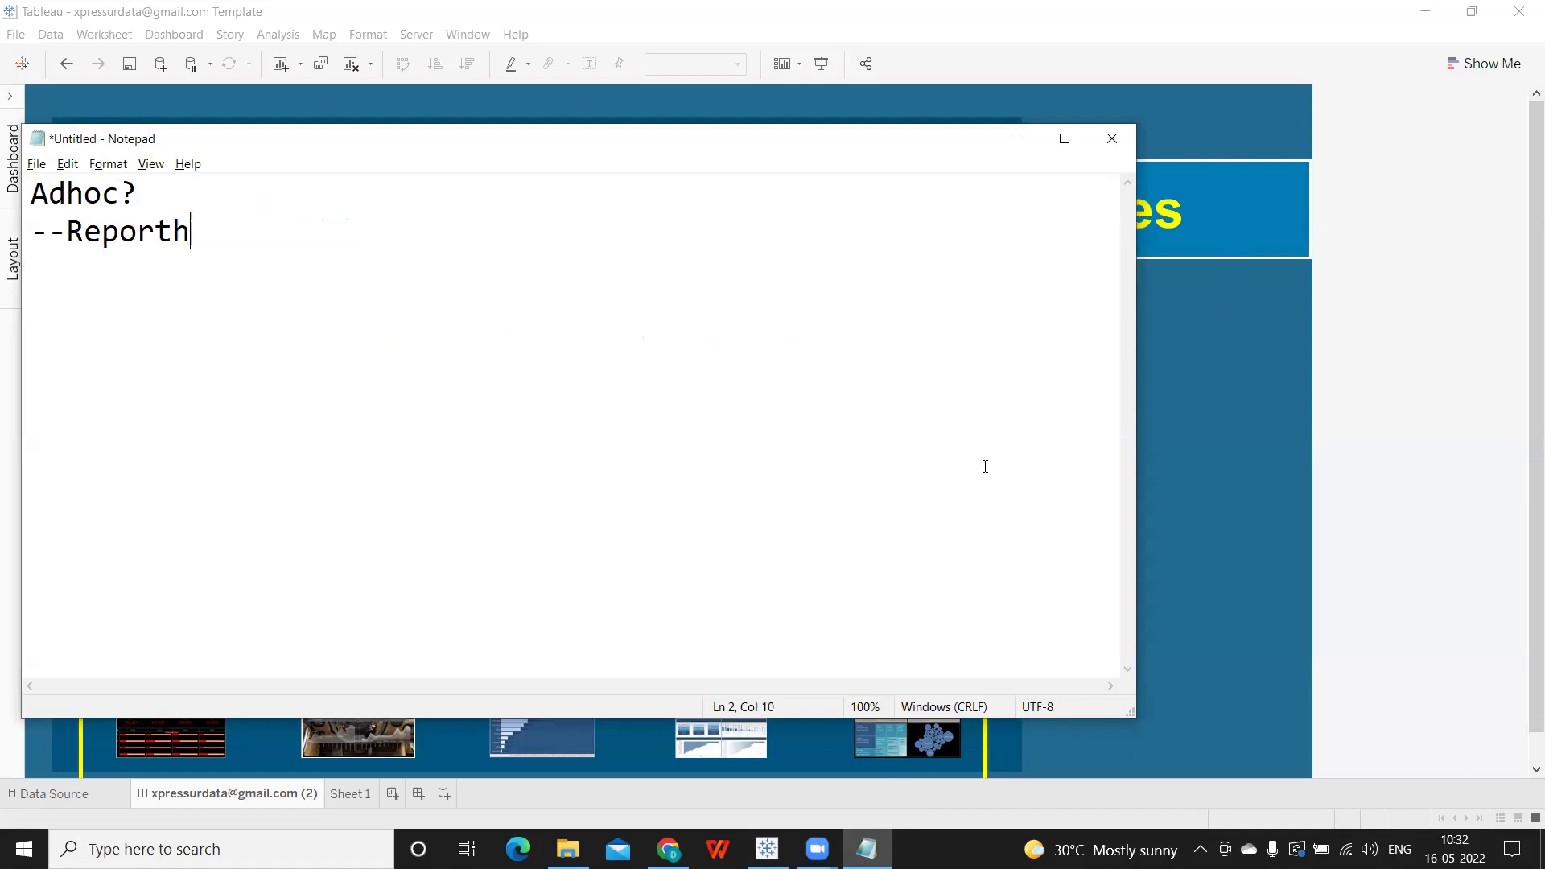
{"action": "type", "text": " that is ge"}
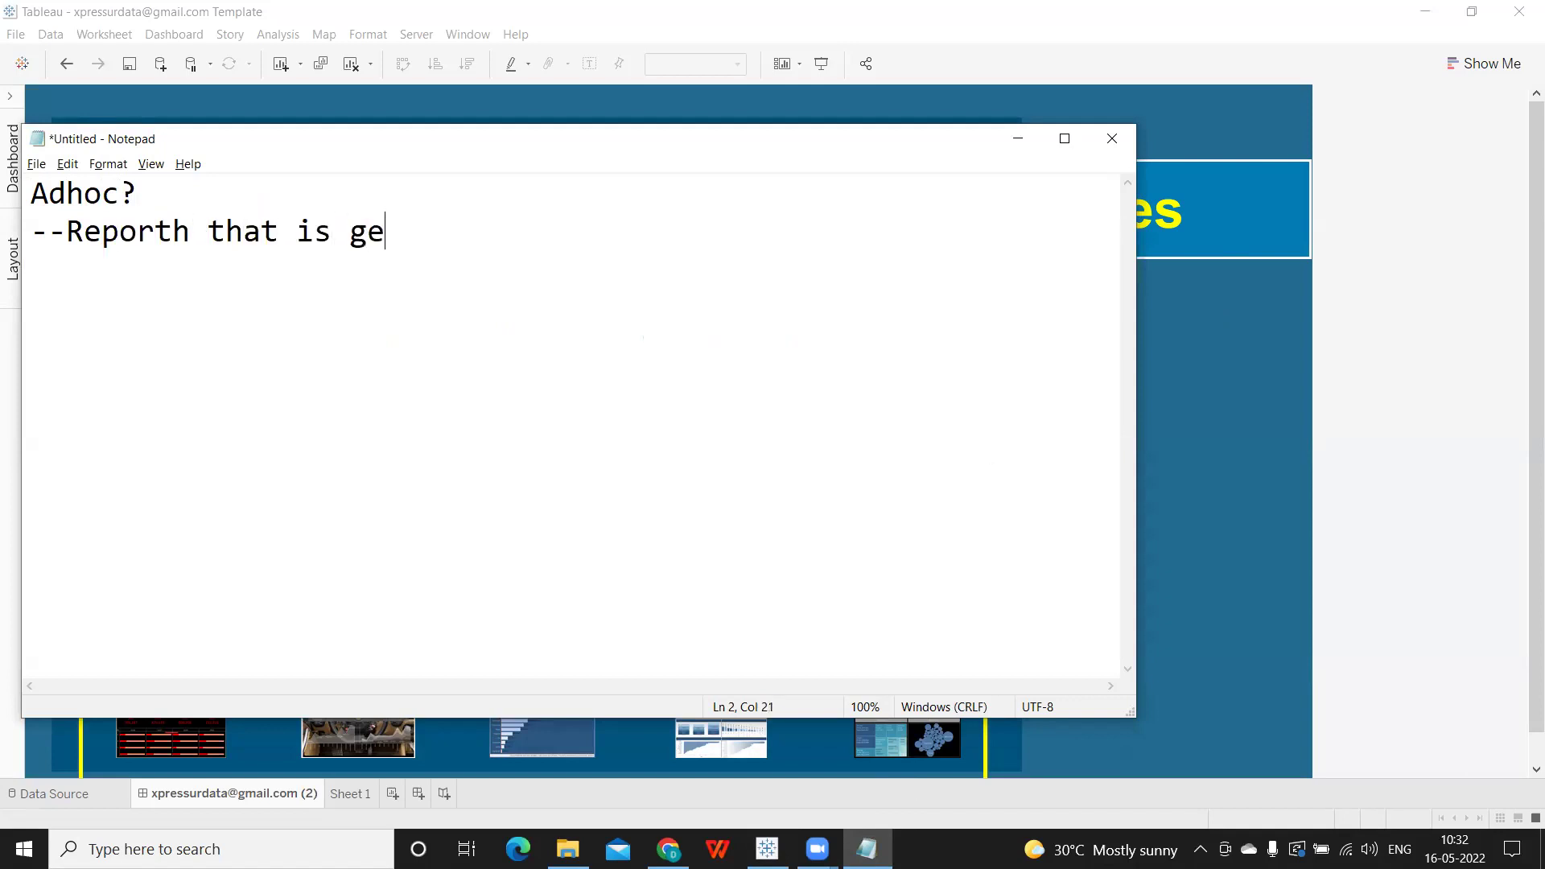
{"action": "type", "text": "nerated on the fly."}
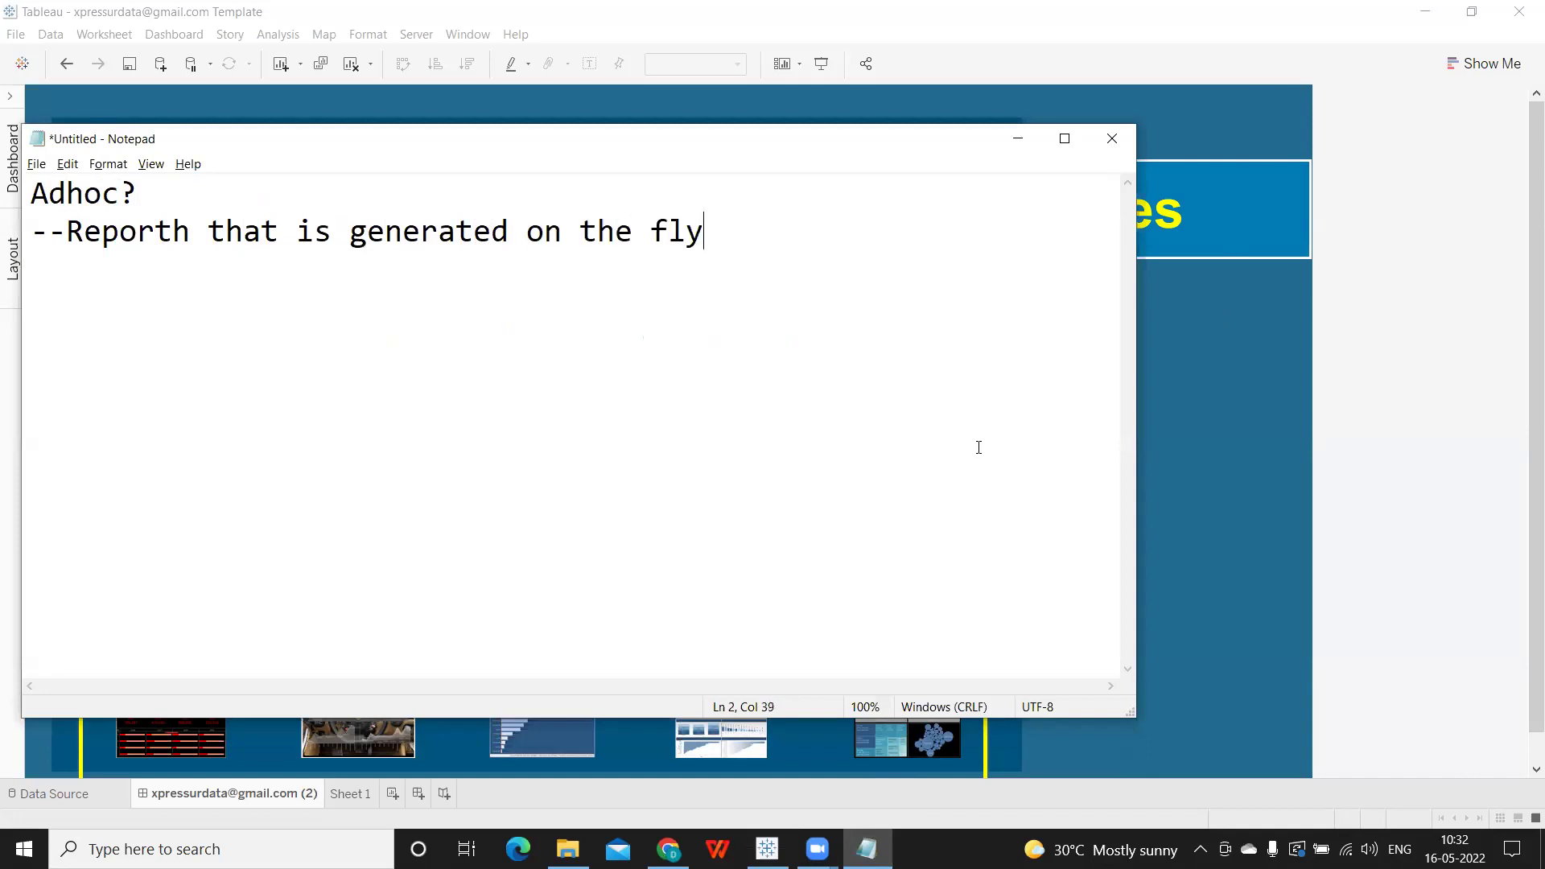
{"action": "key", "text": "Return"}
{"action": "key", "text": "Return"}
{"action": "type", "text": "requirments that we get to "}
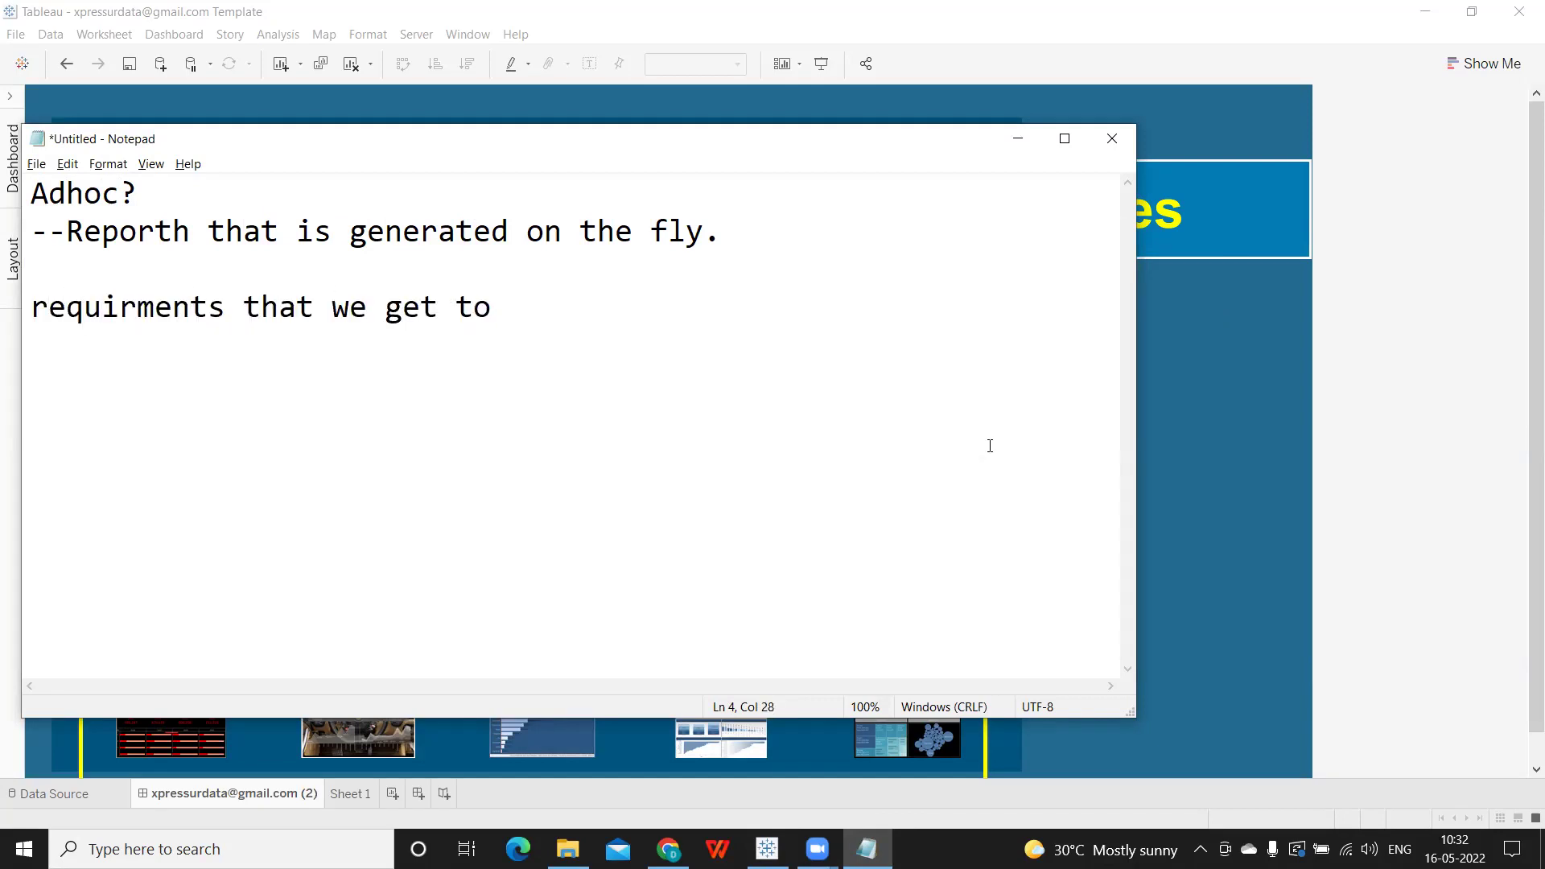
{"action": "type", "text": "build"}
Minimize Notepad to return to the Adhoc Reporting dashboard in Tableau.
{"action": "left_click", "coordinate": [1019, 139]}
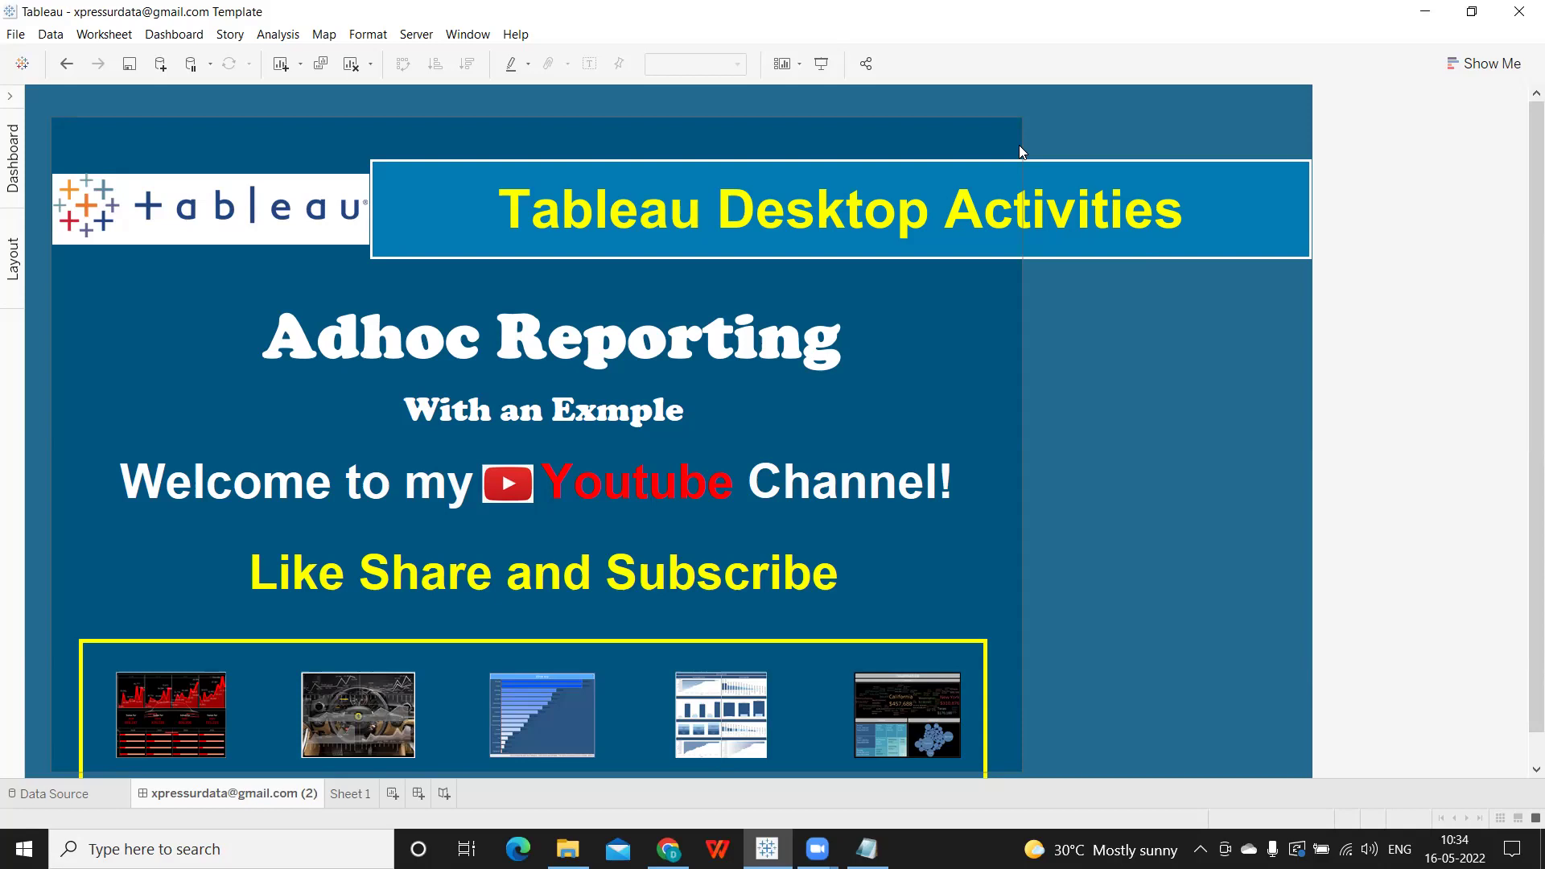
Switch to the Sheet 1 worksheet and expand the Data pane showing the Sample - Superstore fields.
{"action": "left_click", "coordinate": [342, 794]}
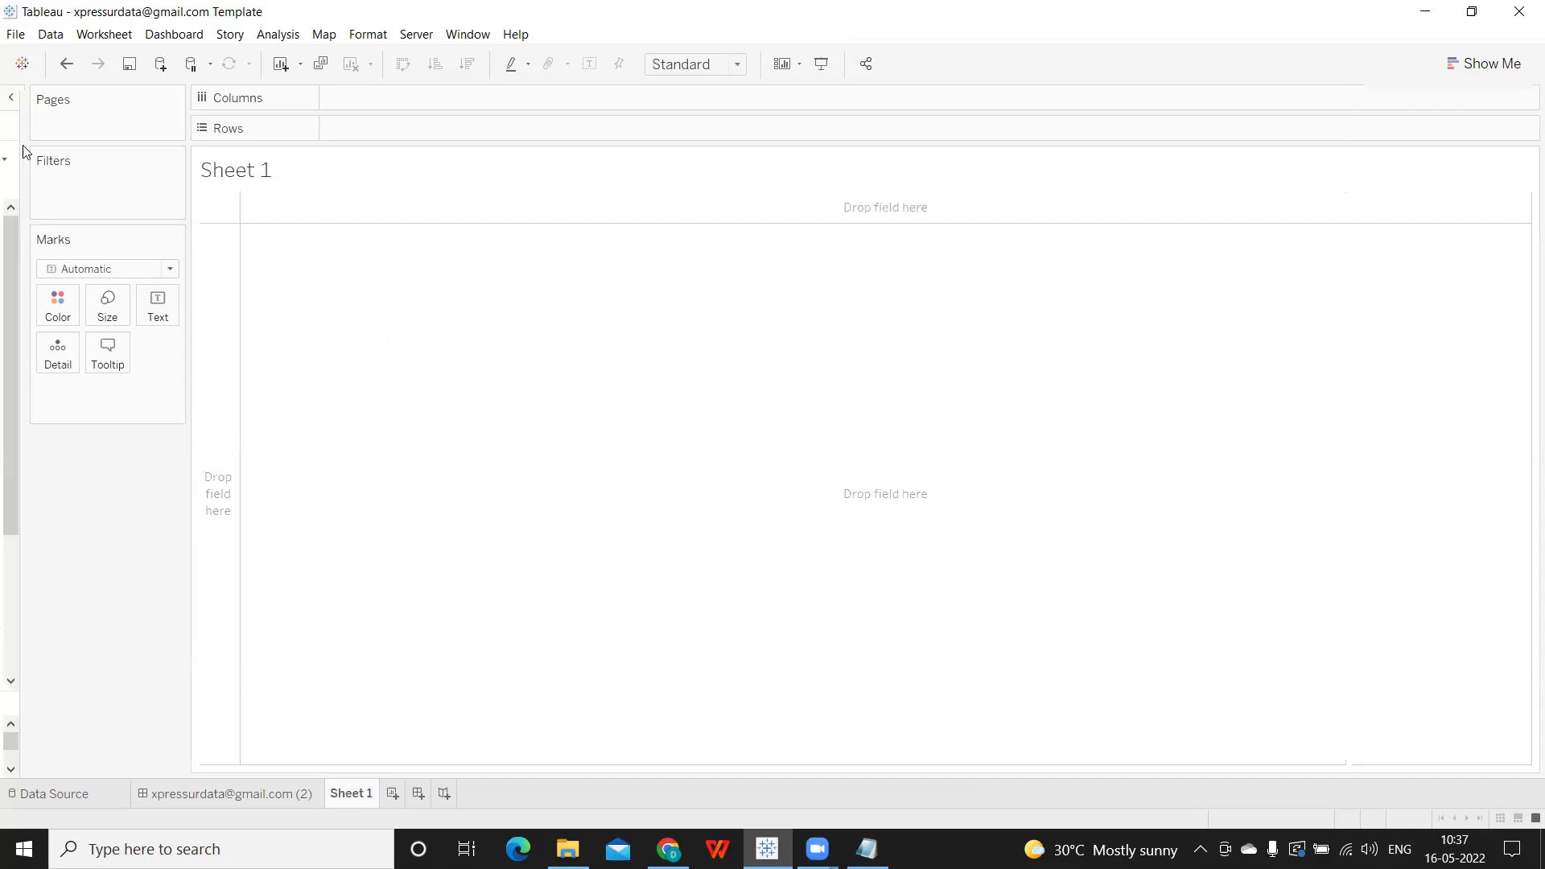
{"action": "left_click", "coordinate": [12, 157]}
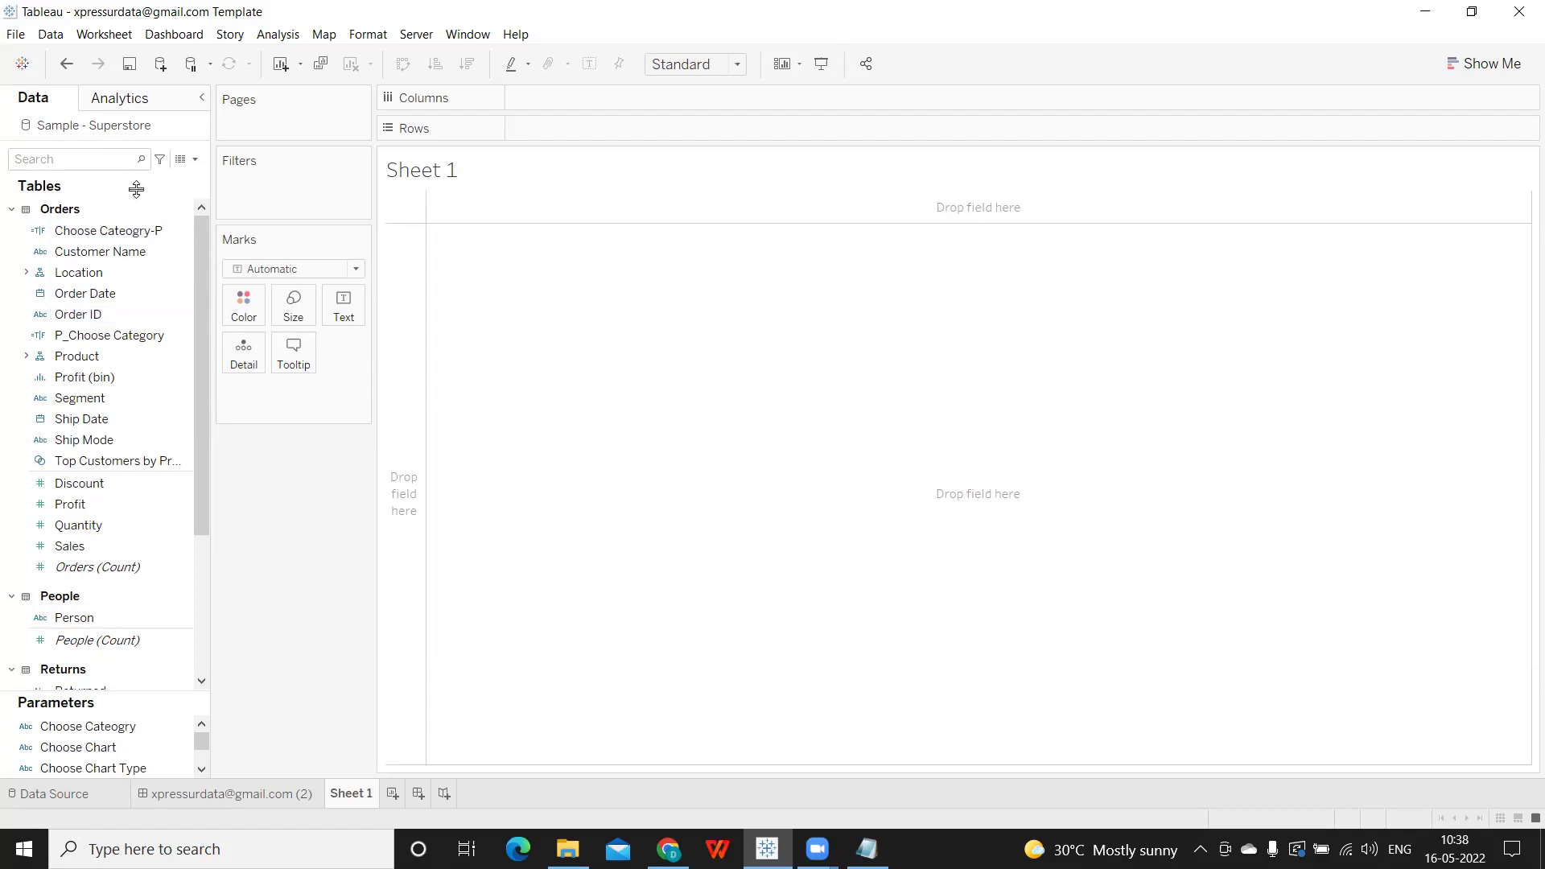
{"action": "left_click", "coordinate": [130, 165]}
{"action": "left_click", "coordinate": [179, 745]}
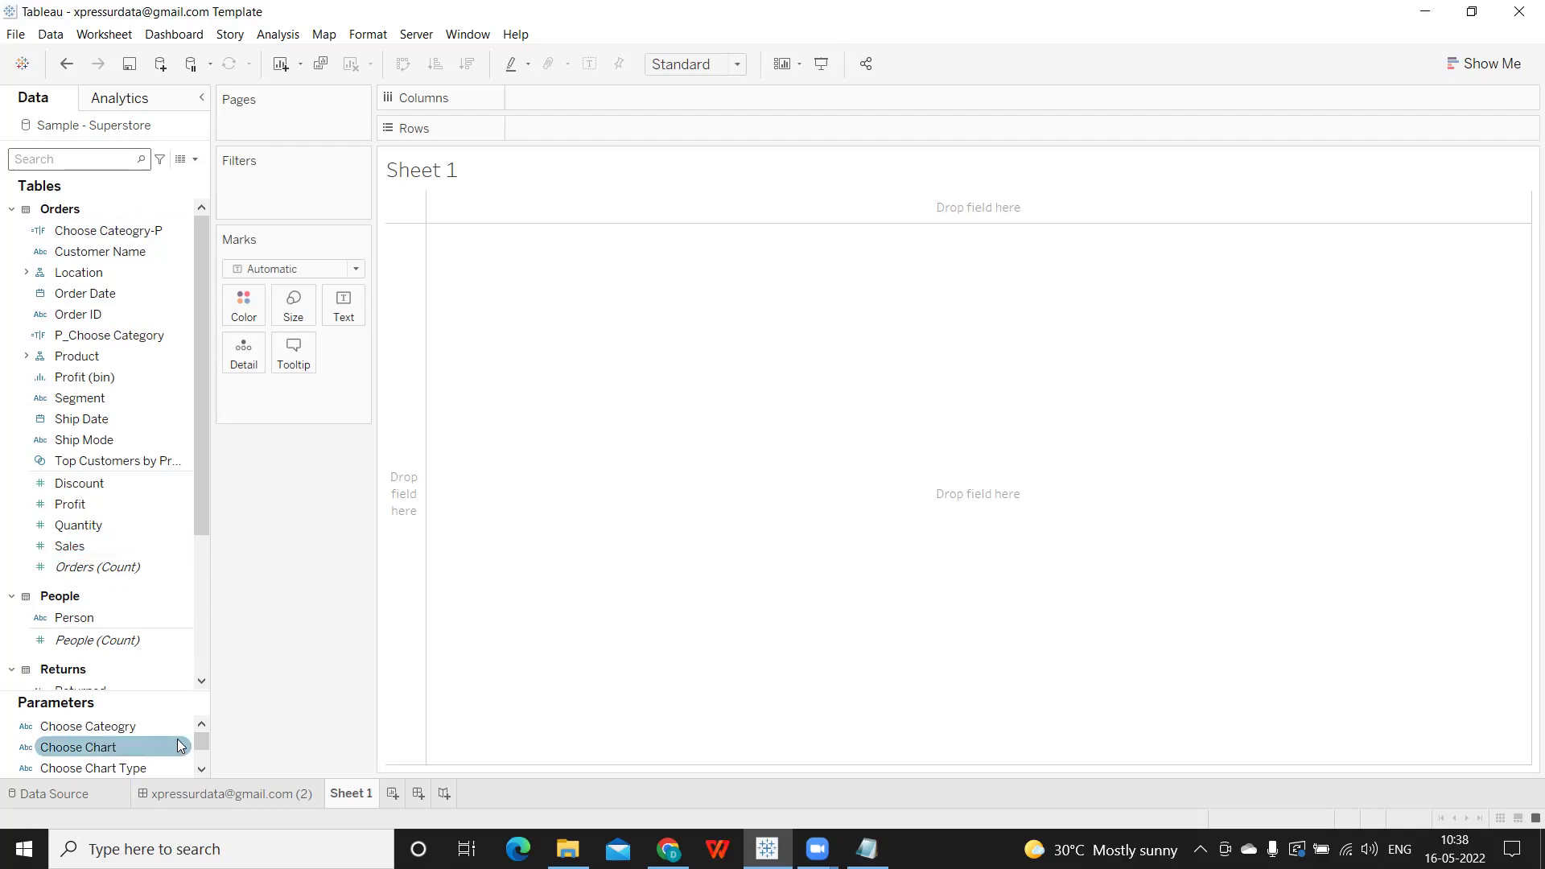
{"action": "scroll", "coordinate": [179, 745], "scroll_direction": "down", "scroll_amount": 2}
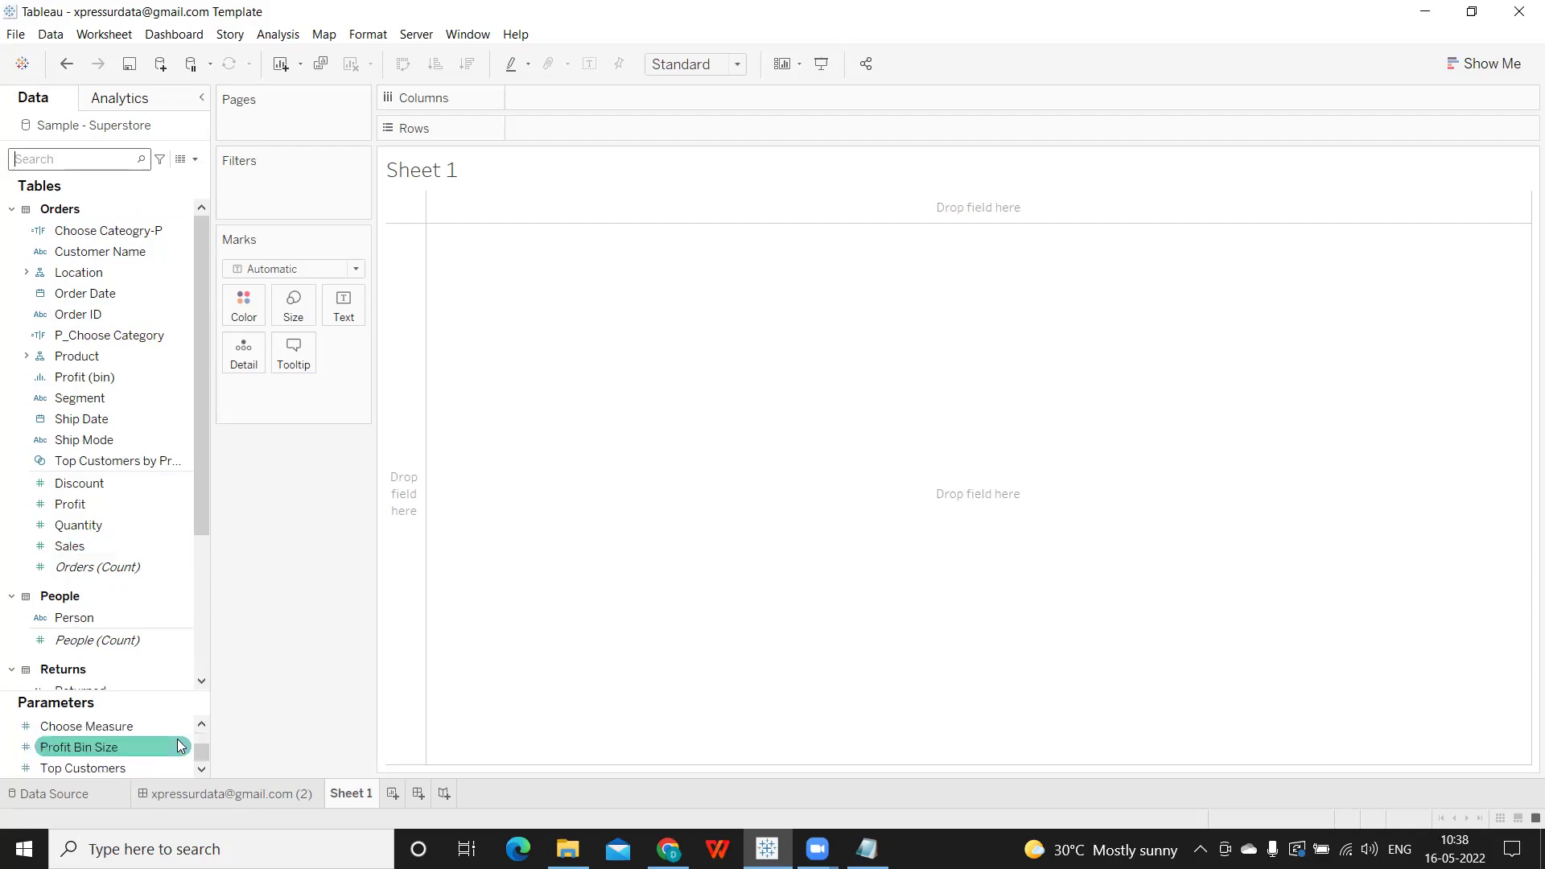
Create a parameter named Choose Dimension of String type with a List of allowable values.
{"action": "left_click", "coordinate": [197, 161]}
{"action": "left_click", "coordinate": [160, 193]}
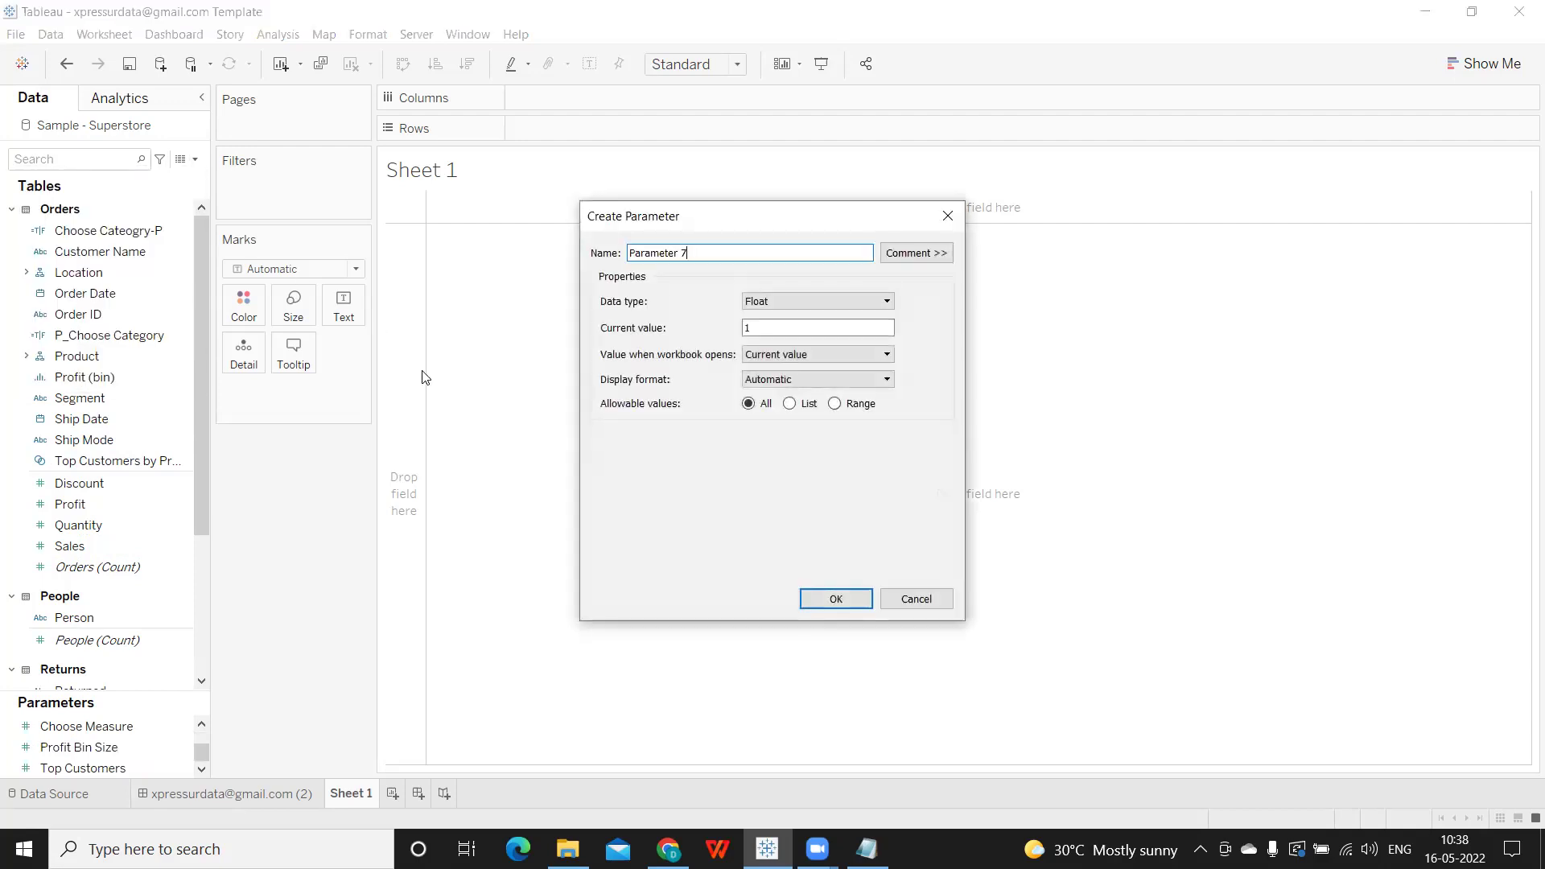
{"action": "type", "text": "Choose Dimension"}
{"action": "key", "text": "Tab"}
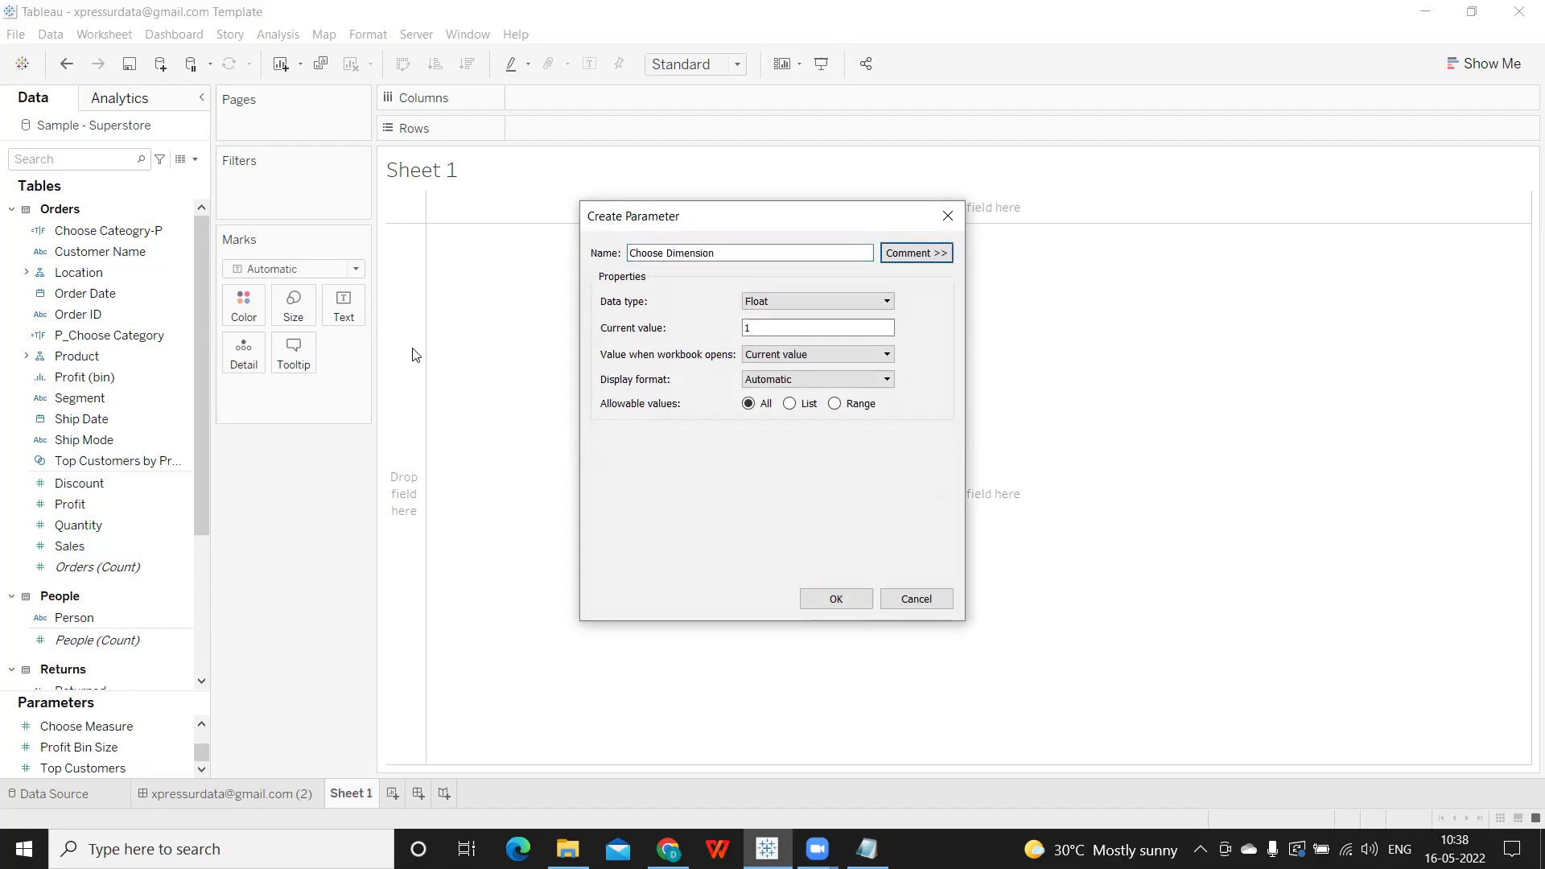
{"action": "left_click", "coordinate": [763, 302]}
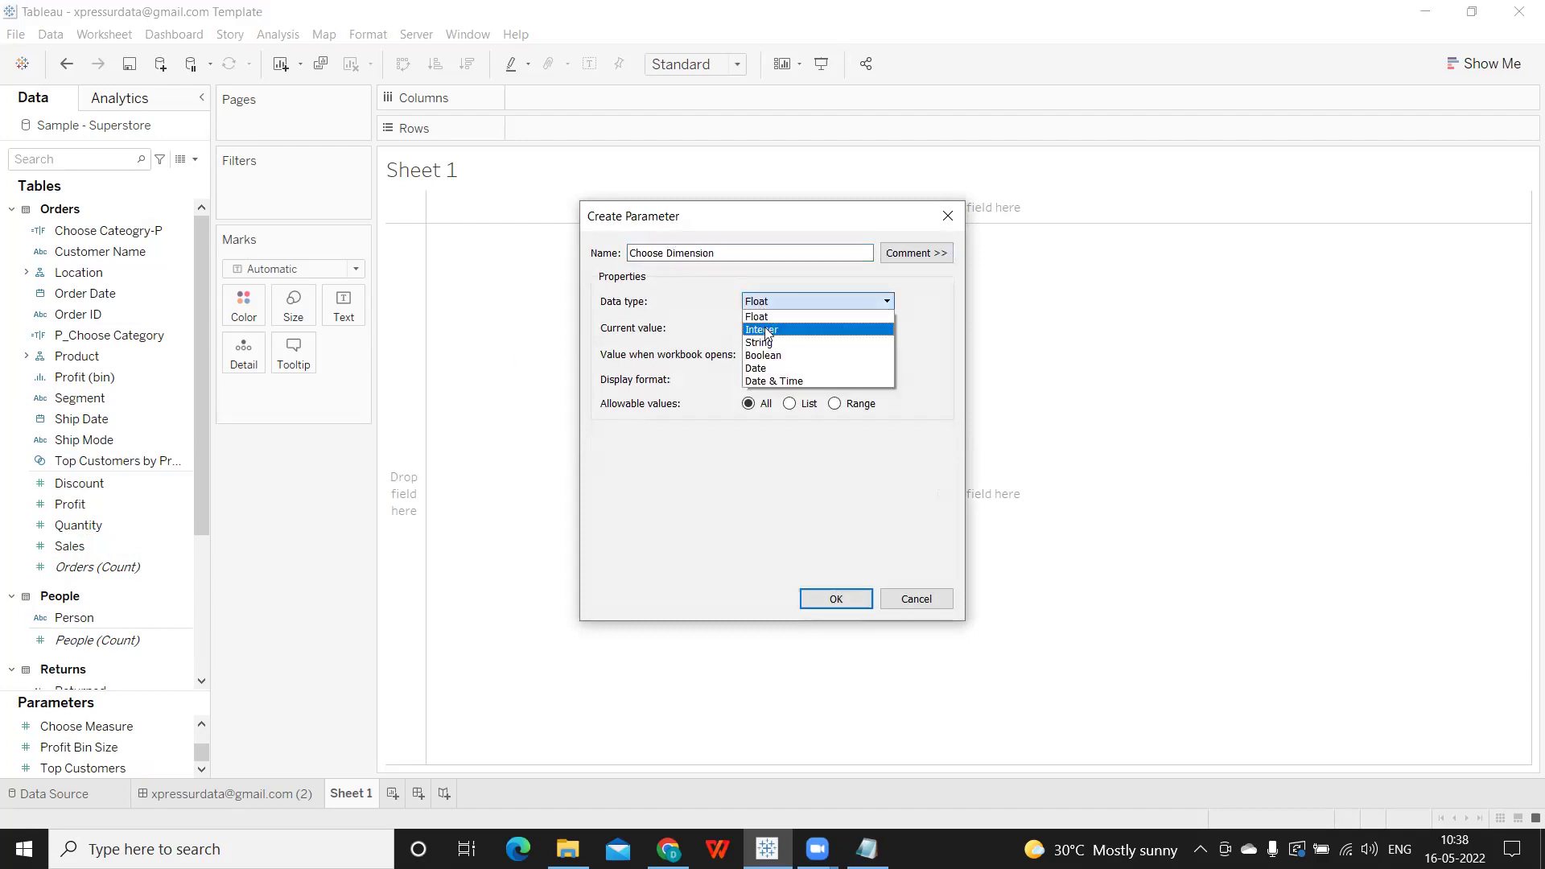
{"action": "left_click", "coordinate": [765, 343]}
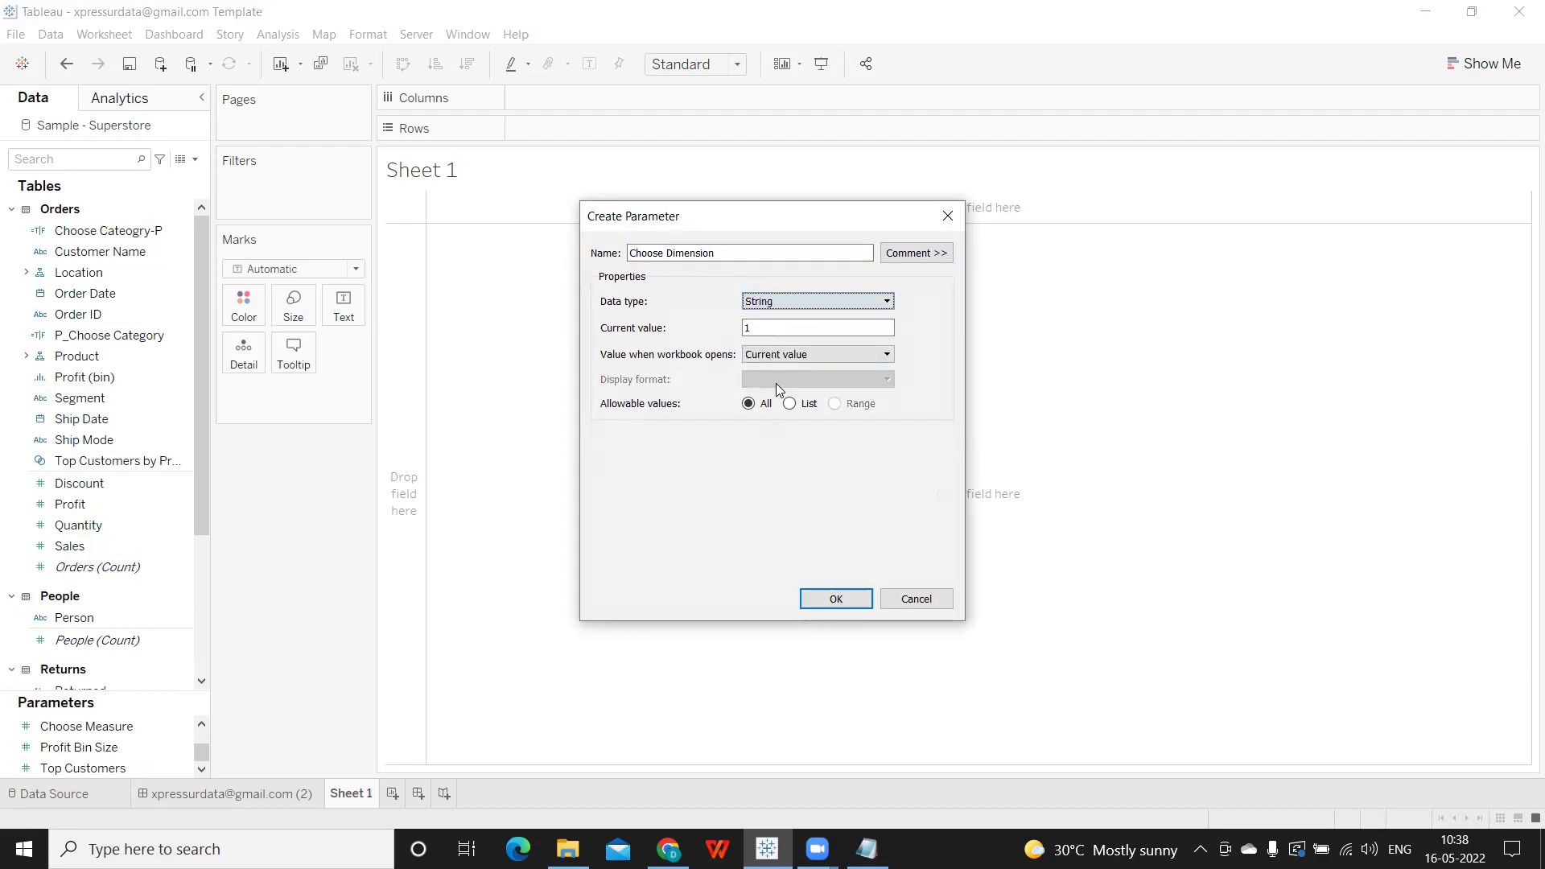
{"action": "left_click", "coordinate": [791, 405]}
Enter the list values Cateogry and Region and save the parameter.
{"action": "left_click", "coordinate": [648, 482]}
{"action": "type", "text": "Cateogry"}
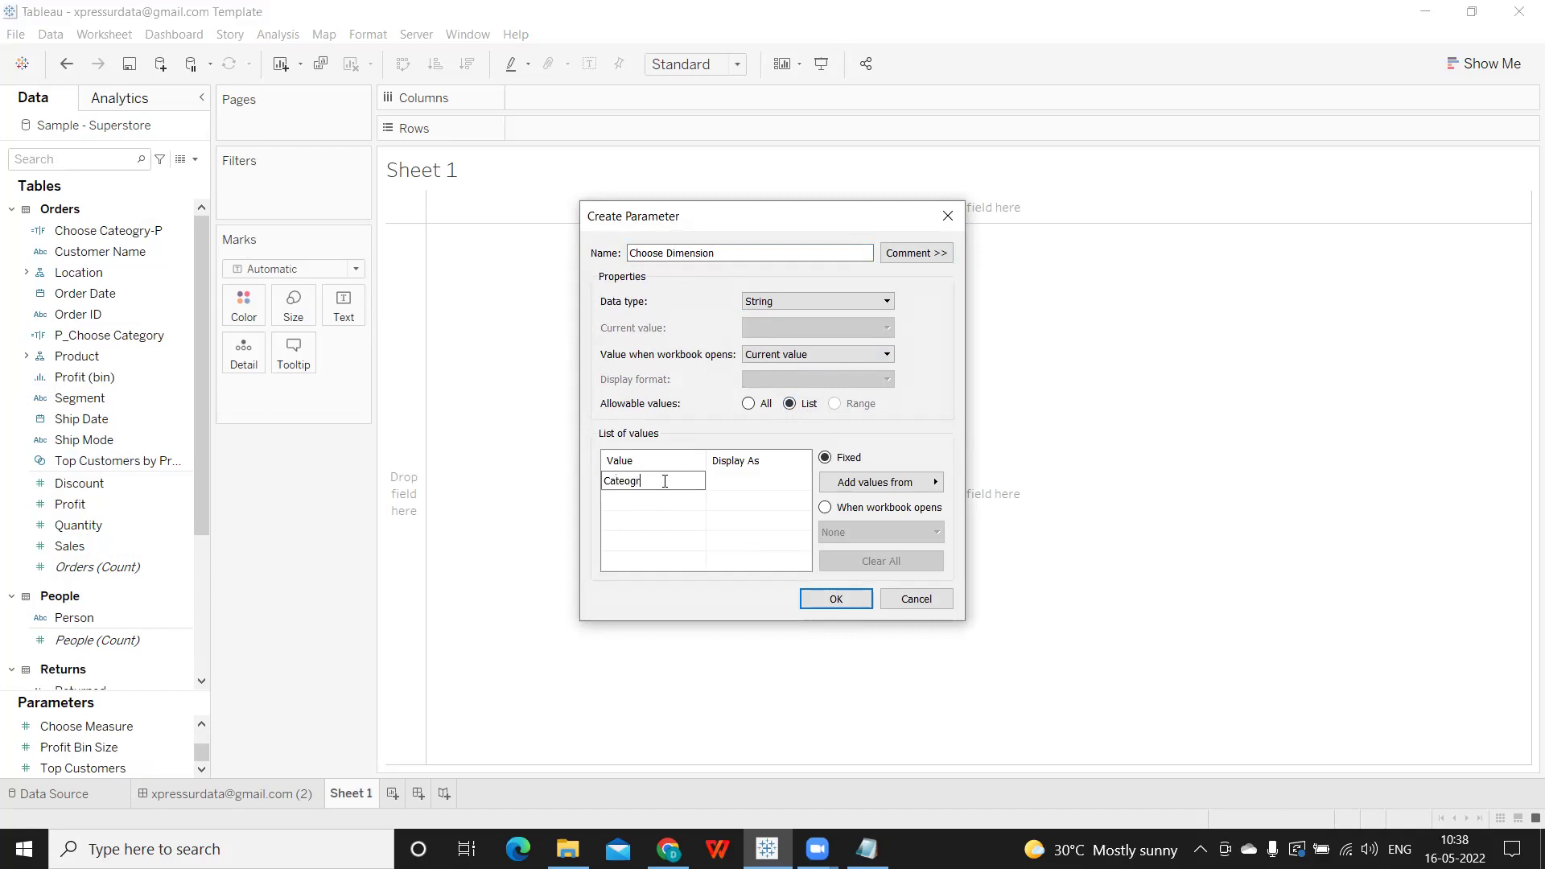
{"action": "key", "text": "Tab"}
{"action": "type", "text": "R"}
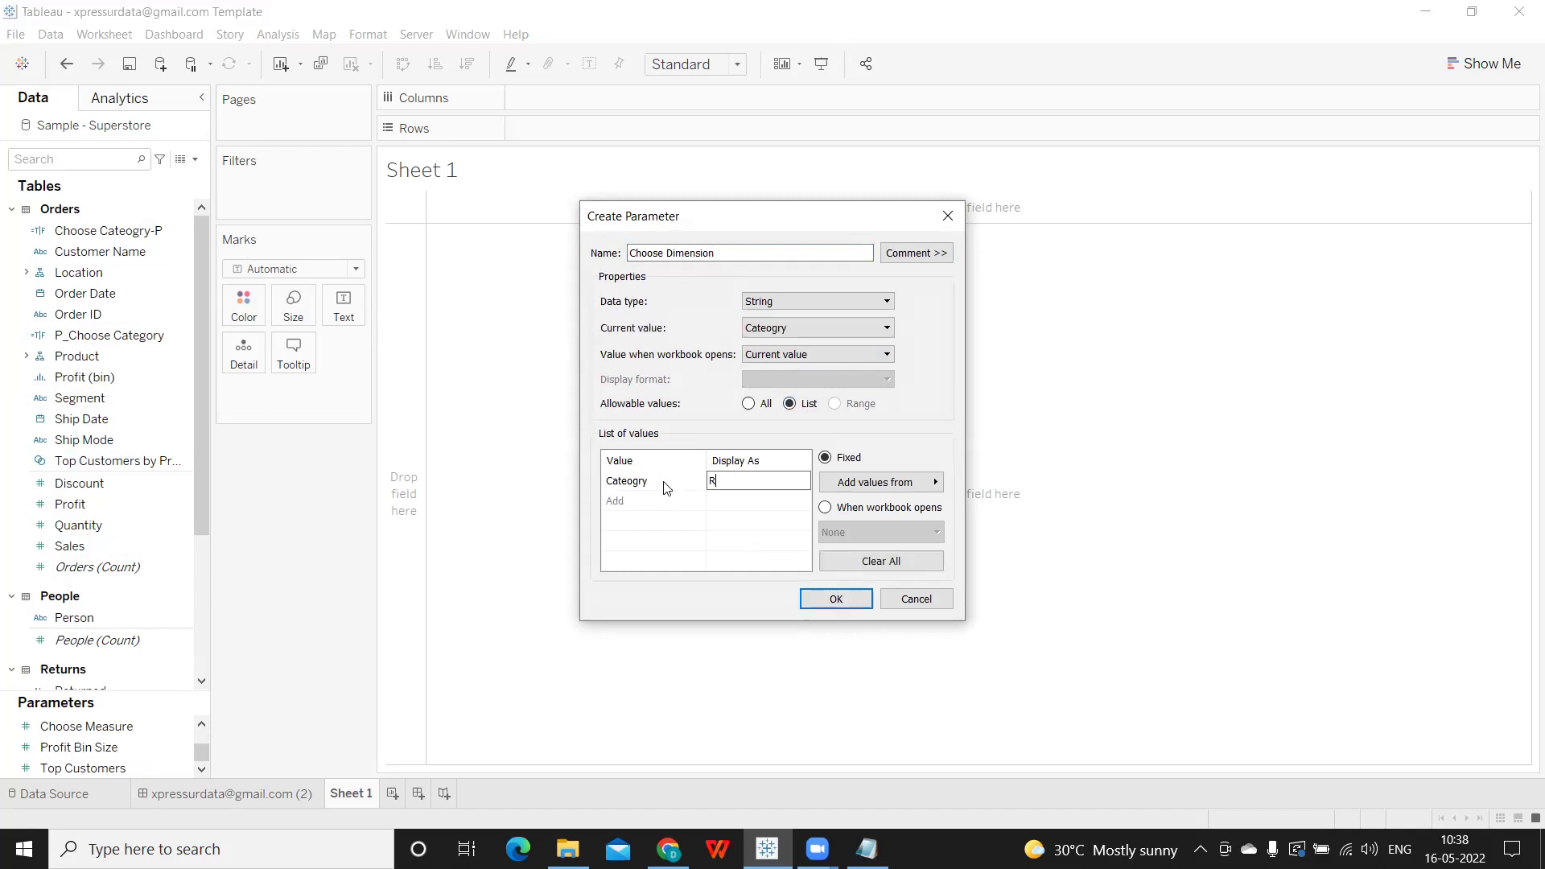
{"action": "key", "text": "BackSpace"}
{"action": "left_click", "coordinate": [666, 502]}
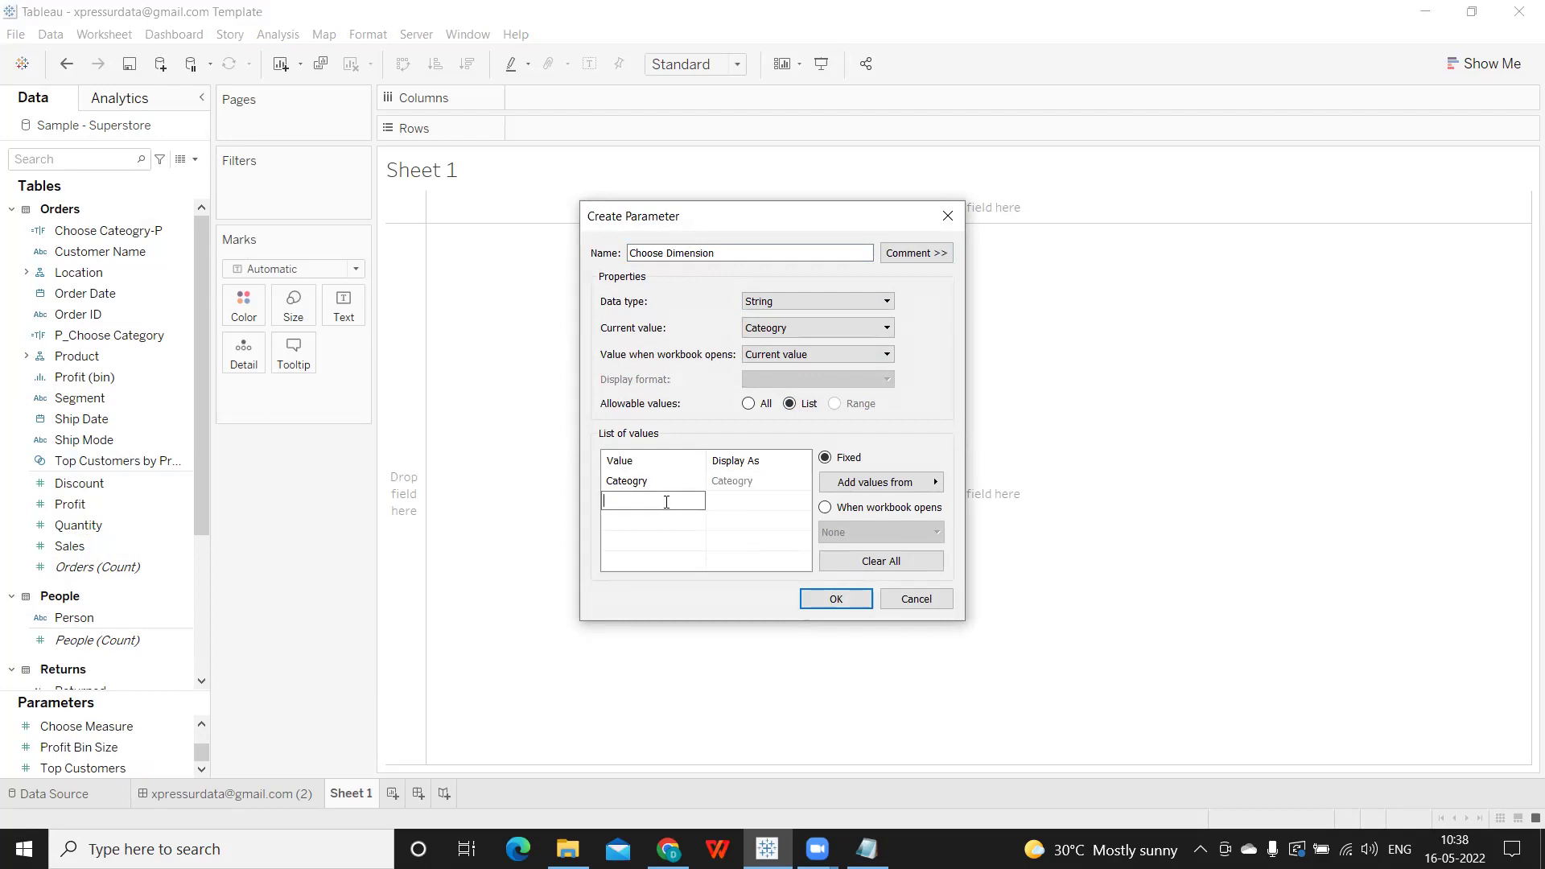
{"action": "type", "text": "Region"}
{"action": "left_click", "coordinate": [622, 521]}
{"action": "left_click", "coordinate": [816, 600]}
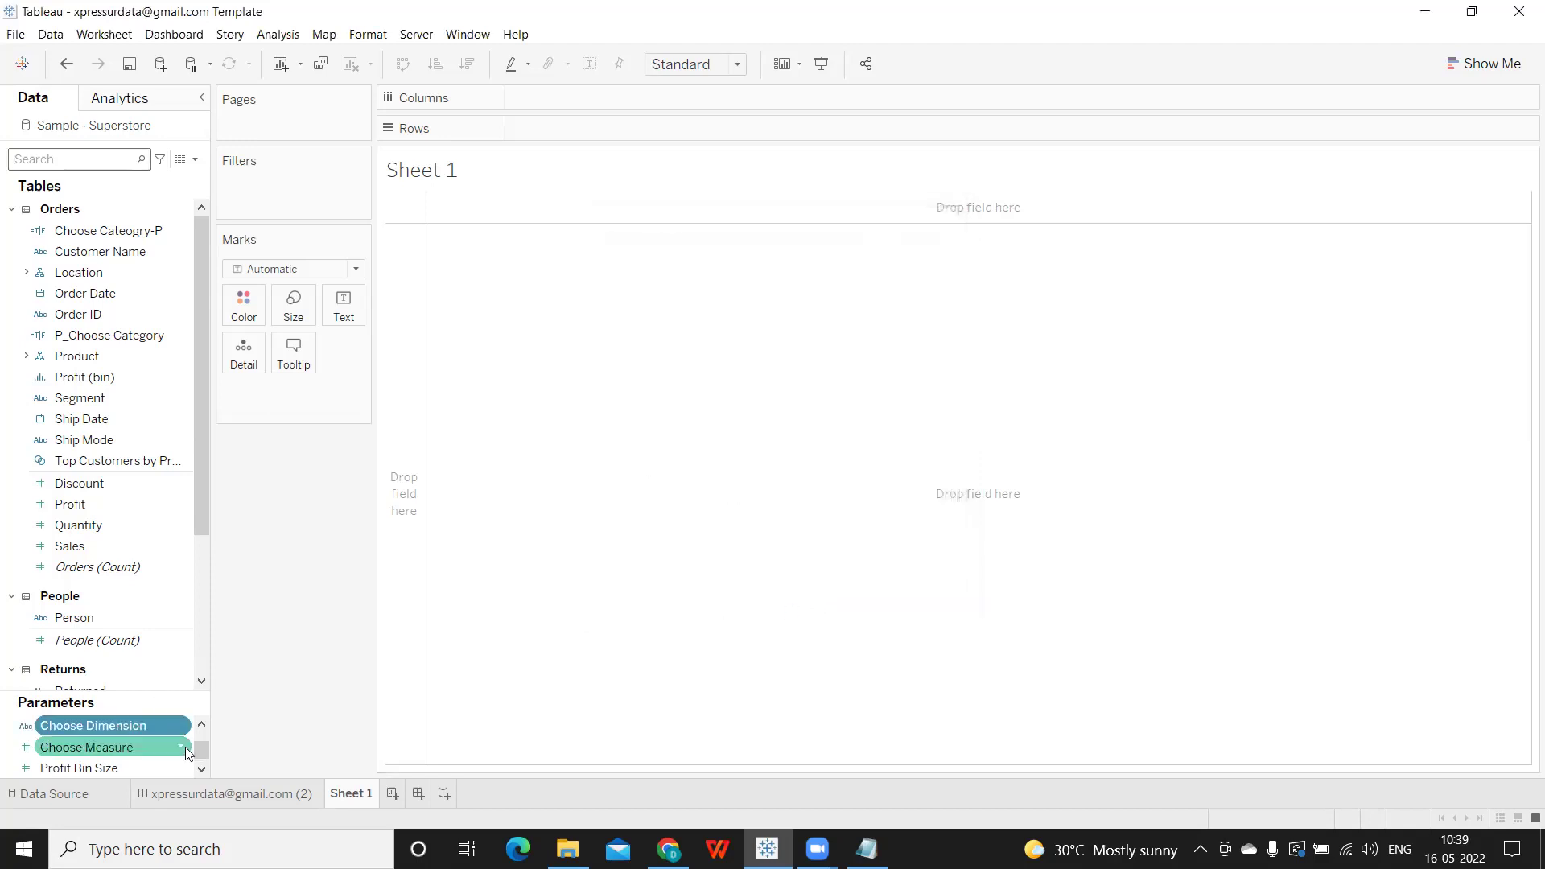
Show the Choose Dimension parameter control on the sheet.
{"action": "left_click", "coordinate": [183, 729]}
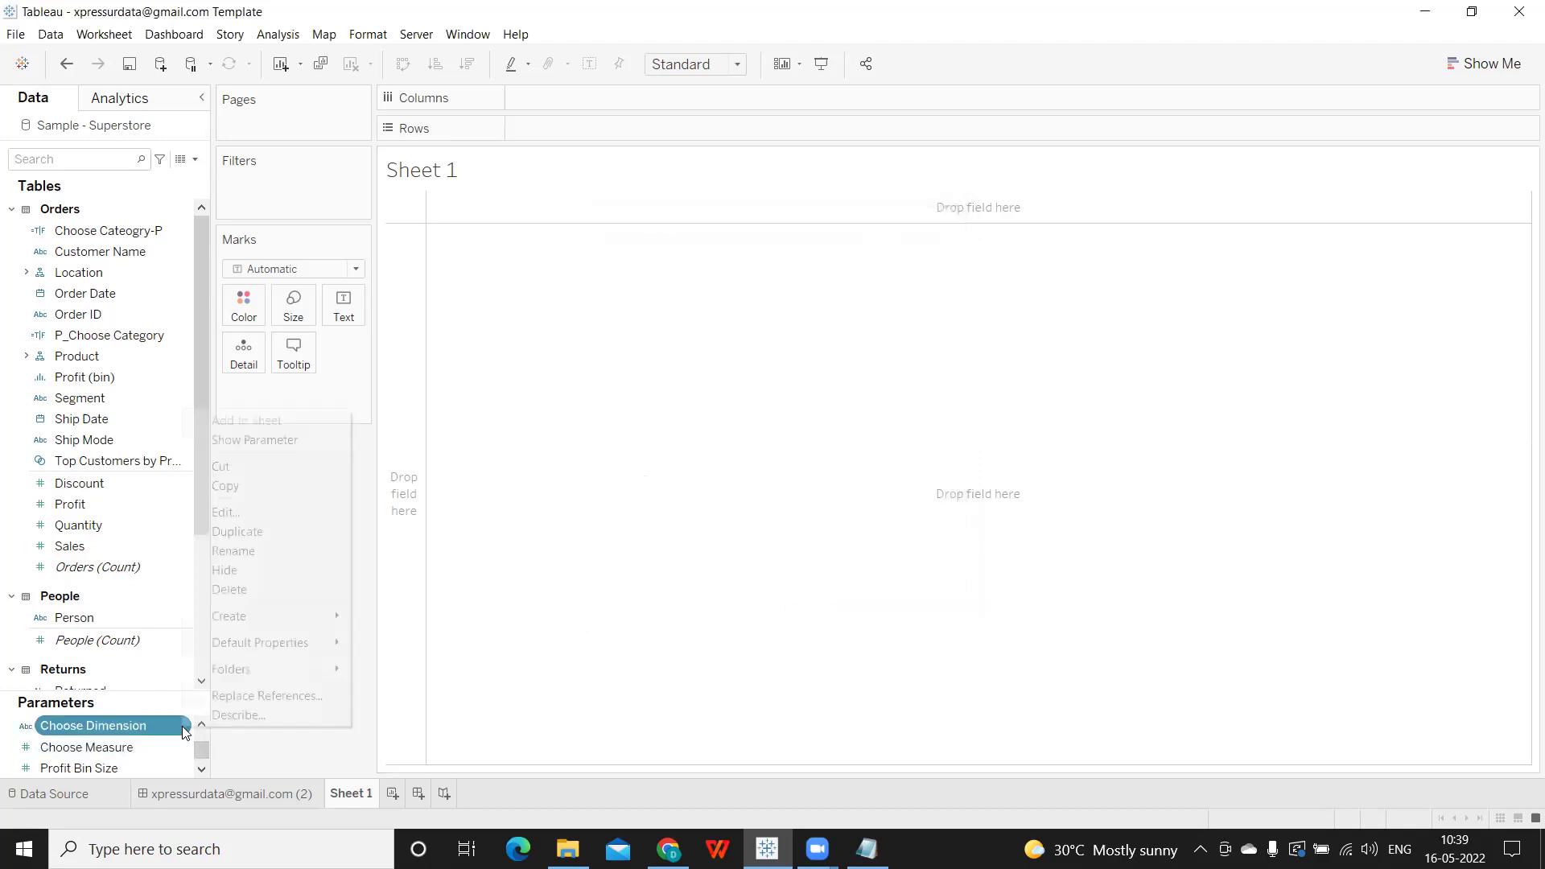
{"action": "left_click", "coordinate": [234, 445]}
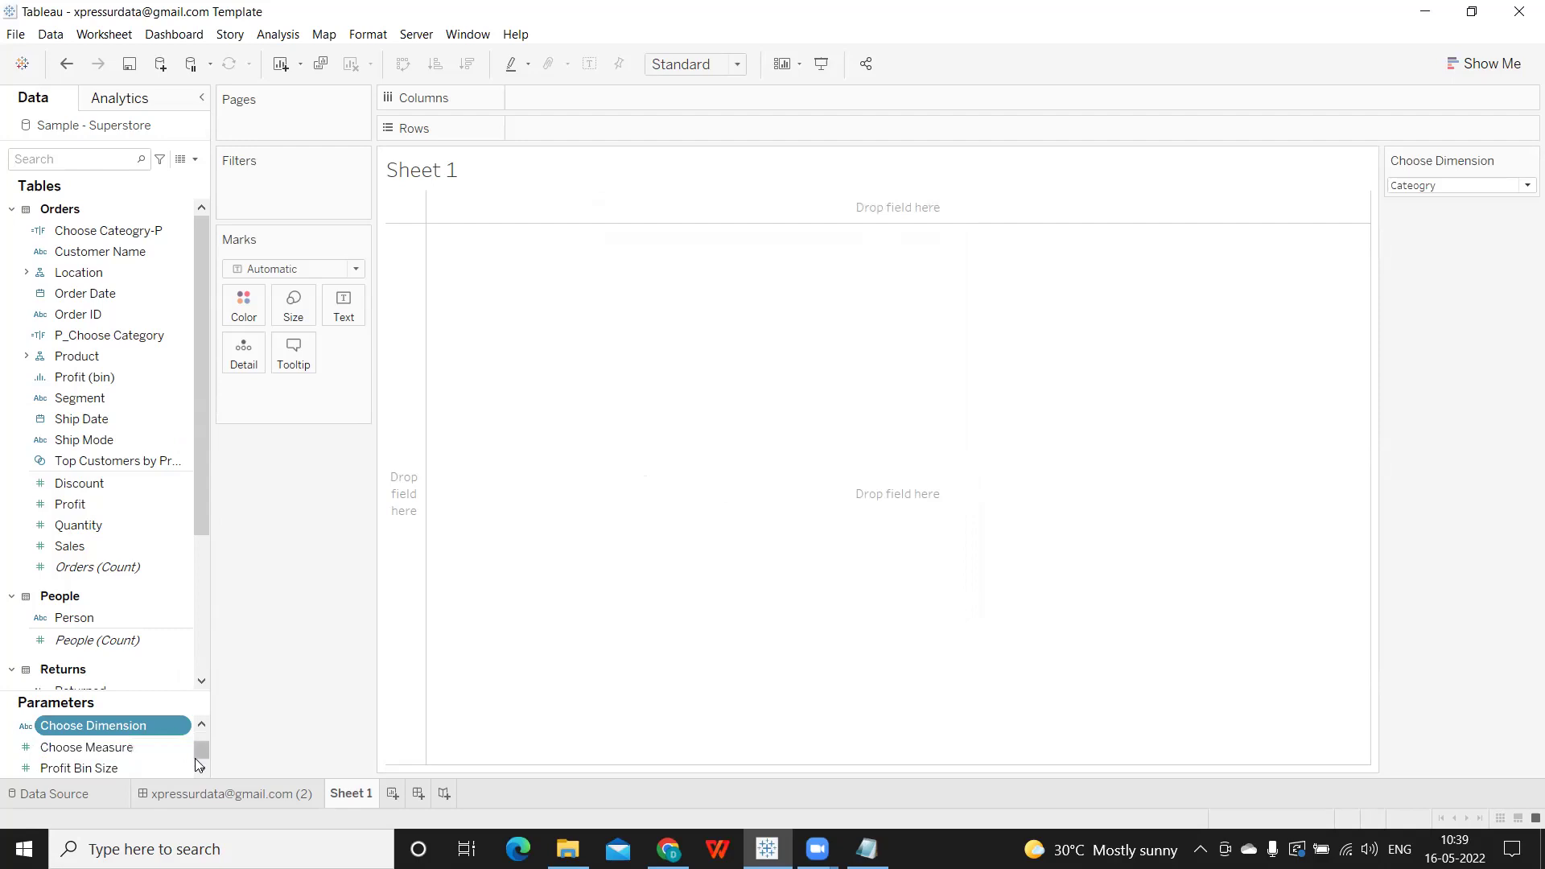
{"action": "scroll", "coordinate": [198, 765], "scroll_direction": "up", "scroll_amount": 1}
{"action": "scroll", "coordinate": [198, 765], "scroll_direction": "down", "scroll_amount": 1}
Rename the Choose Dimension parameter to Choose Dimension 1.
{"action": "left_click", "coordinate": [183, 727]}
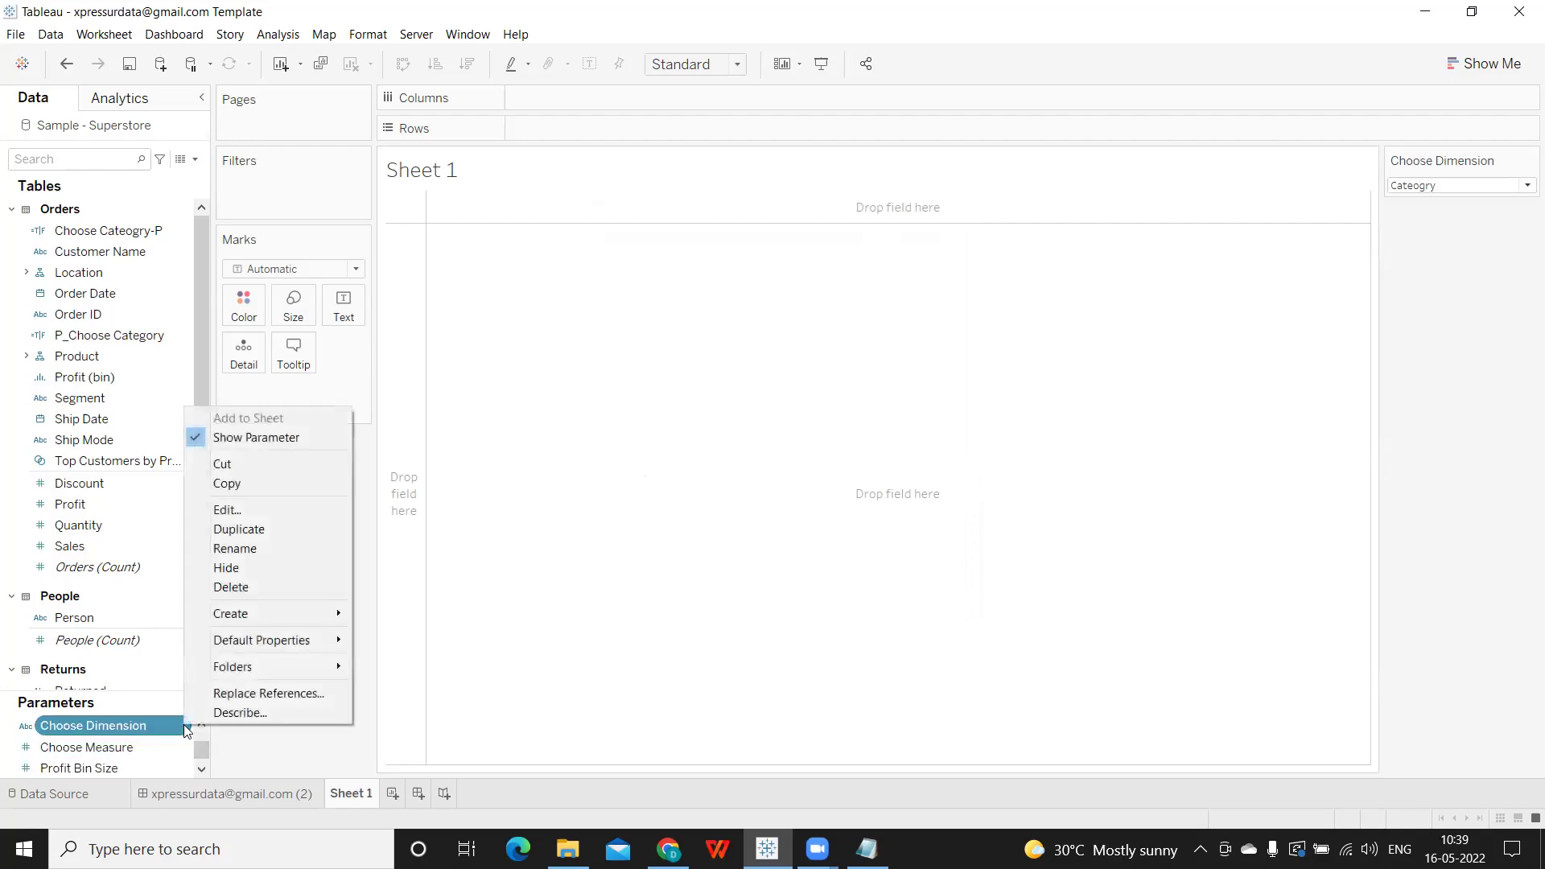
{"action": "left_click", "coordinate": [255, 517]}
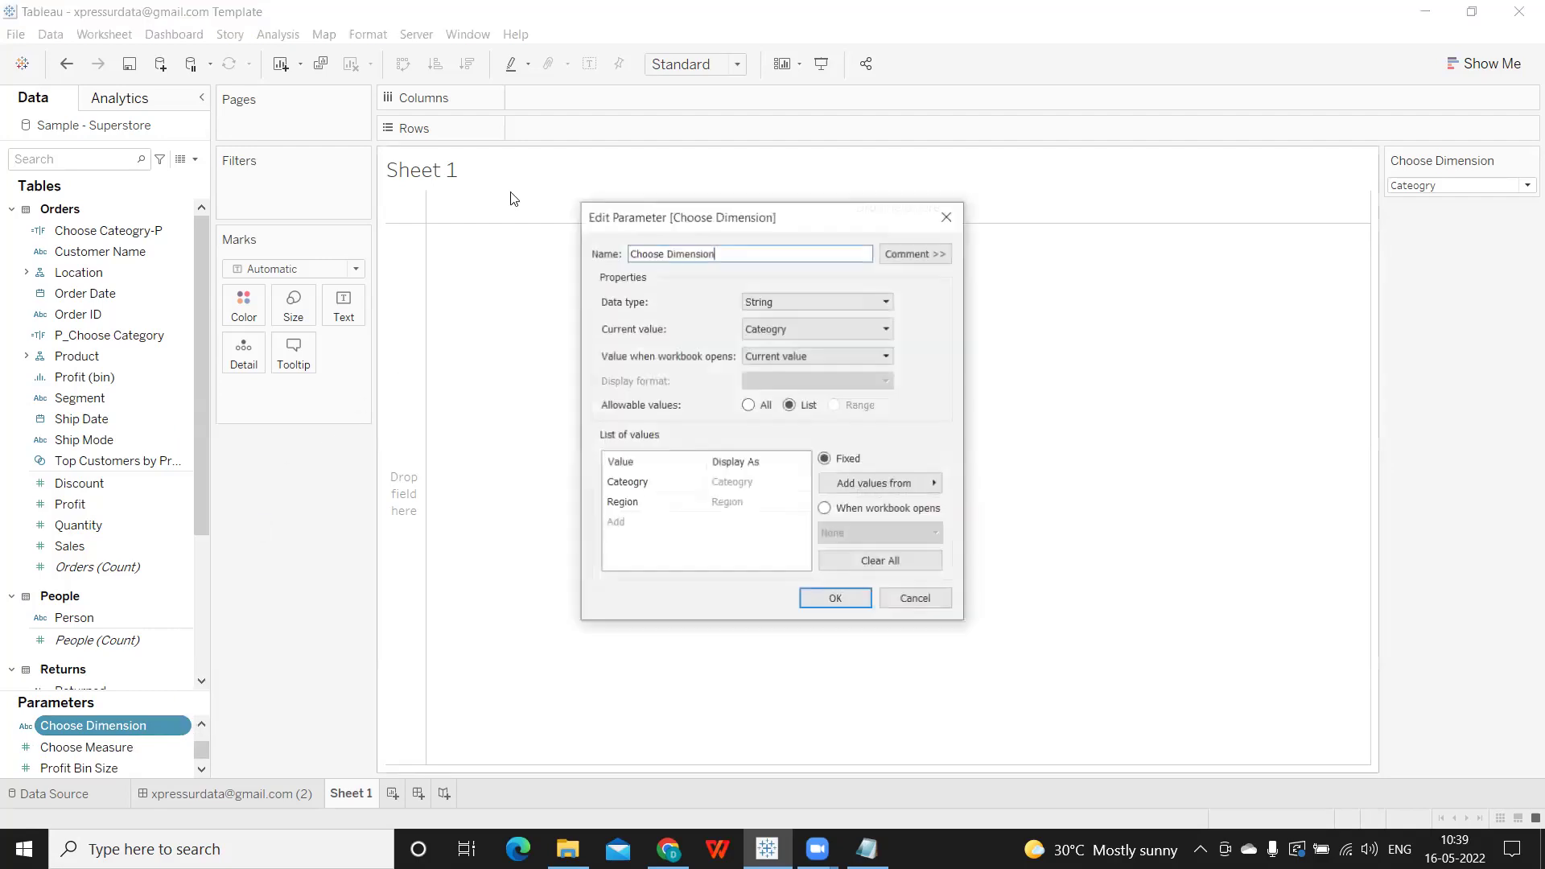
{"action": "left_click", "coordinate": [718, 253]}
{"action": "type", "text": "1"}
{"action": "left_click", "coordinate": [841, 601]}
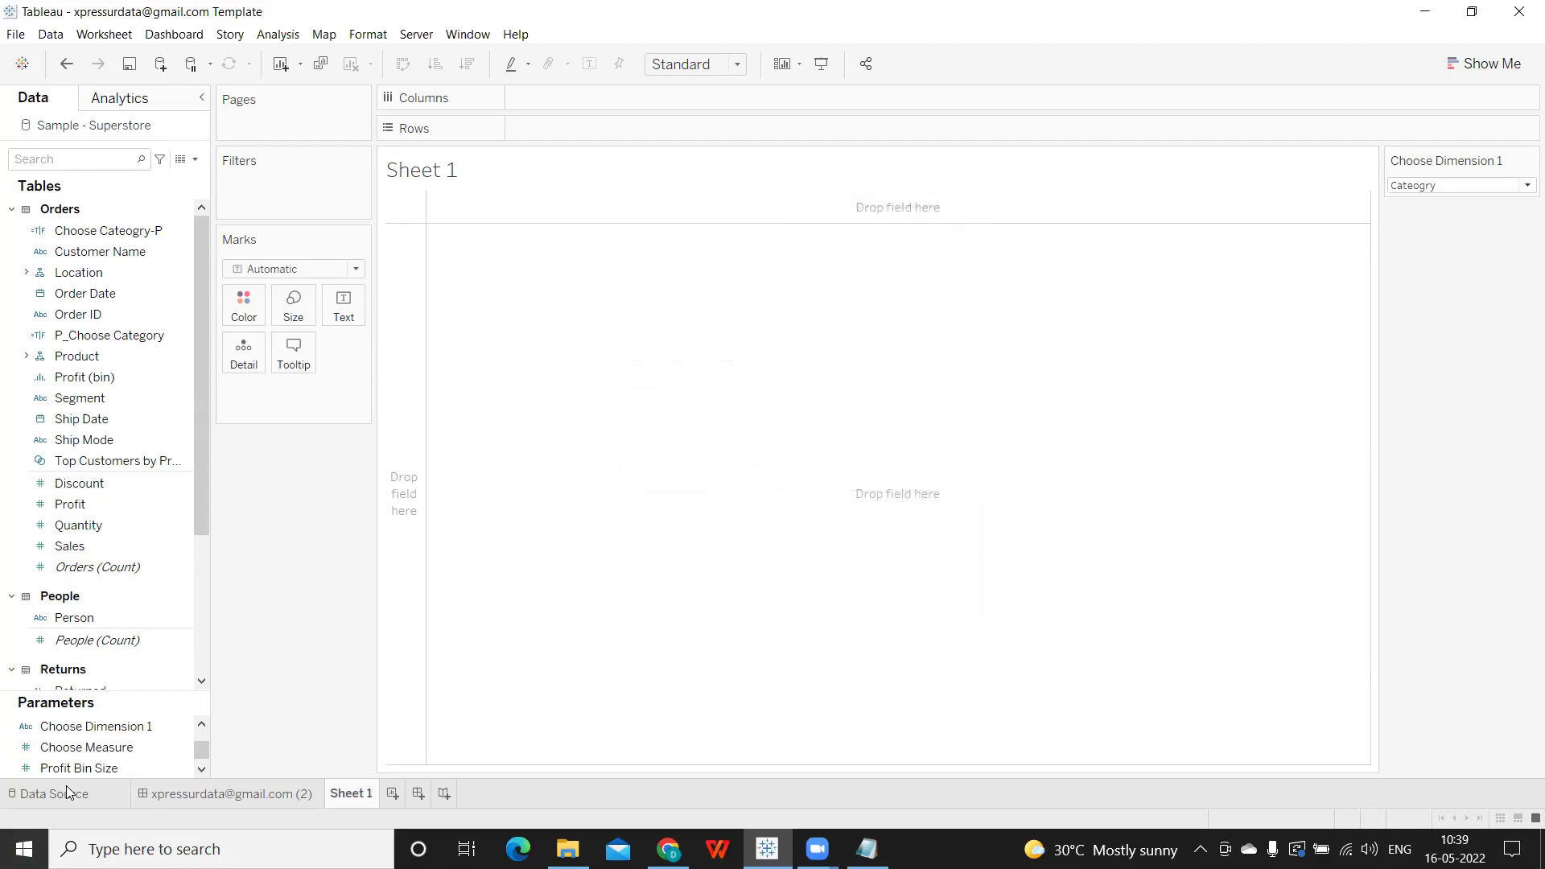
Duplicate Choose Dimension 1 and rename the copy Choose Dimension 2.
{"action": "left_click", "coordinate": [161, 726]}
{"action": "left_click", "coordinate": [182, 727]}
{"action": "left_click", "coordinate": [204, 529]}
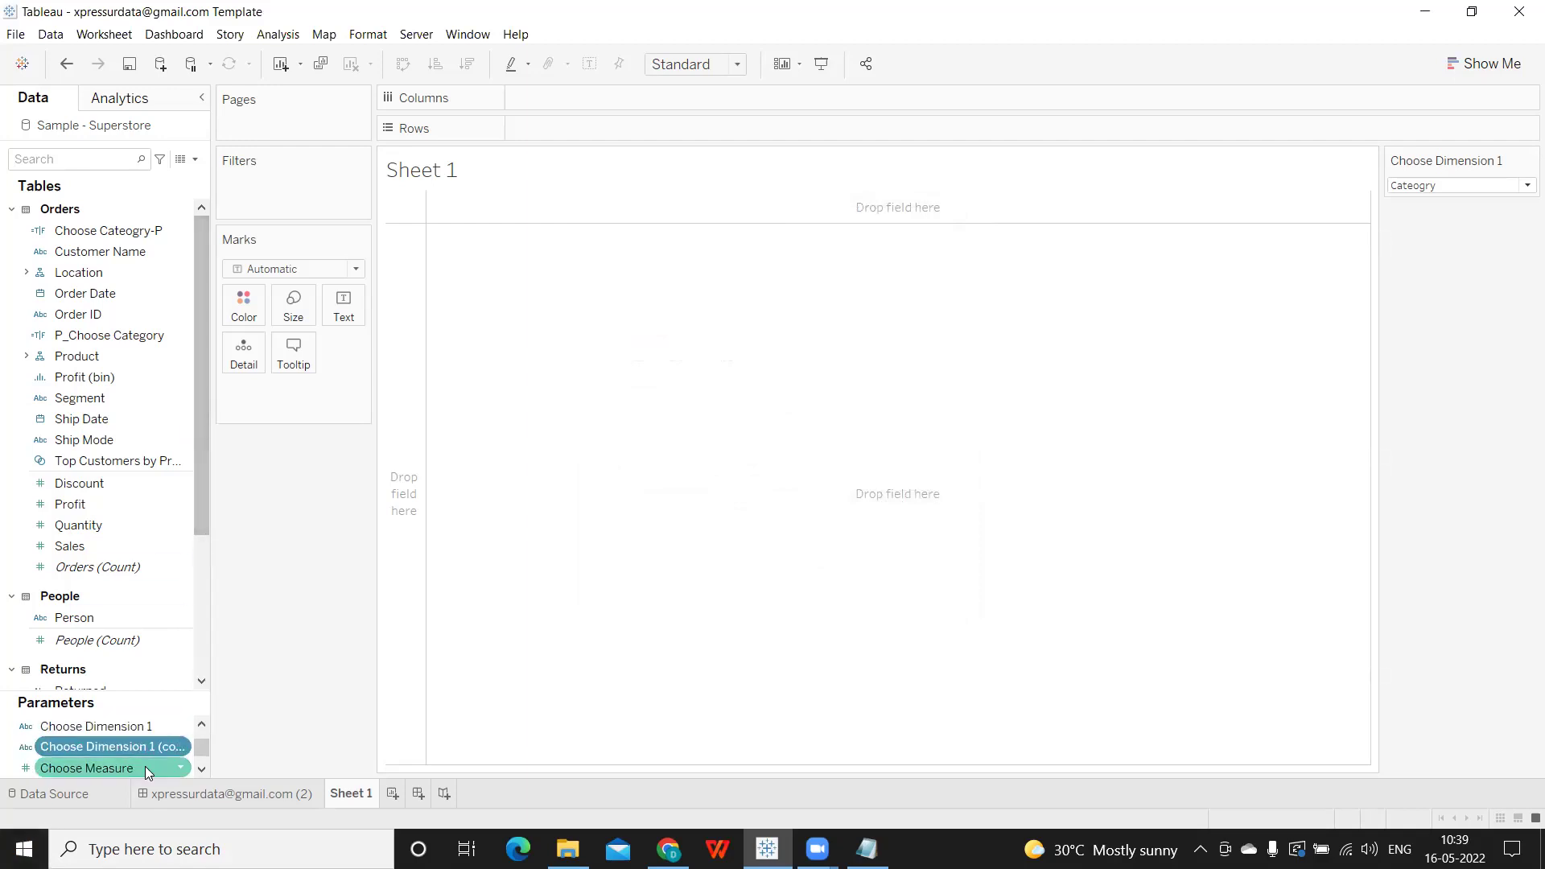
{"action": "left_click", "coordinate": [180, 753]}
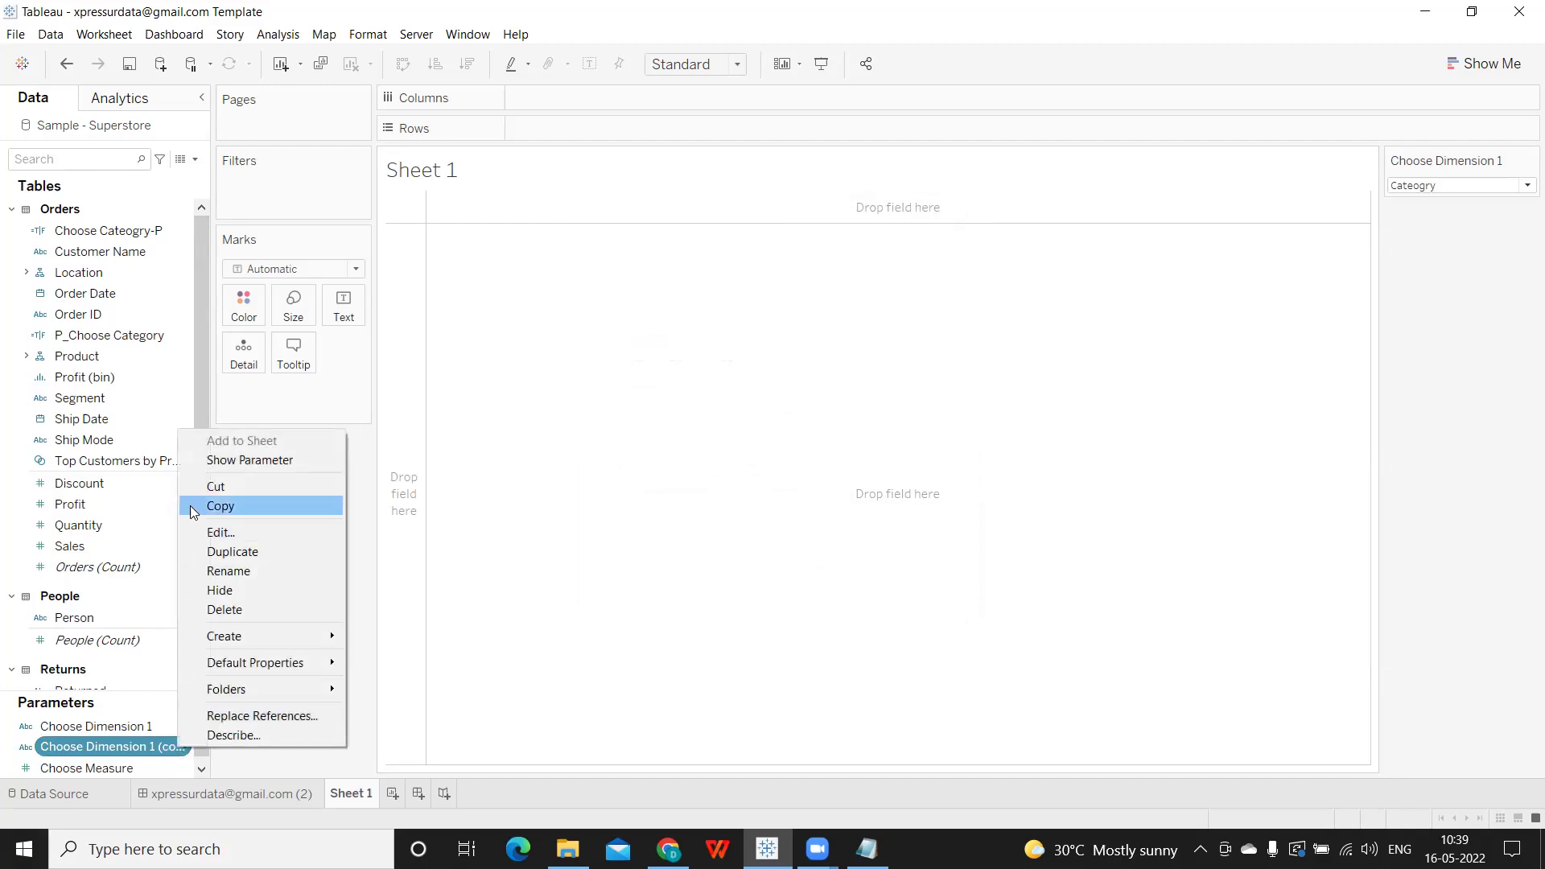
{"action": "left_click", "coordinate": [204, 529]}
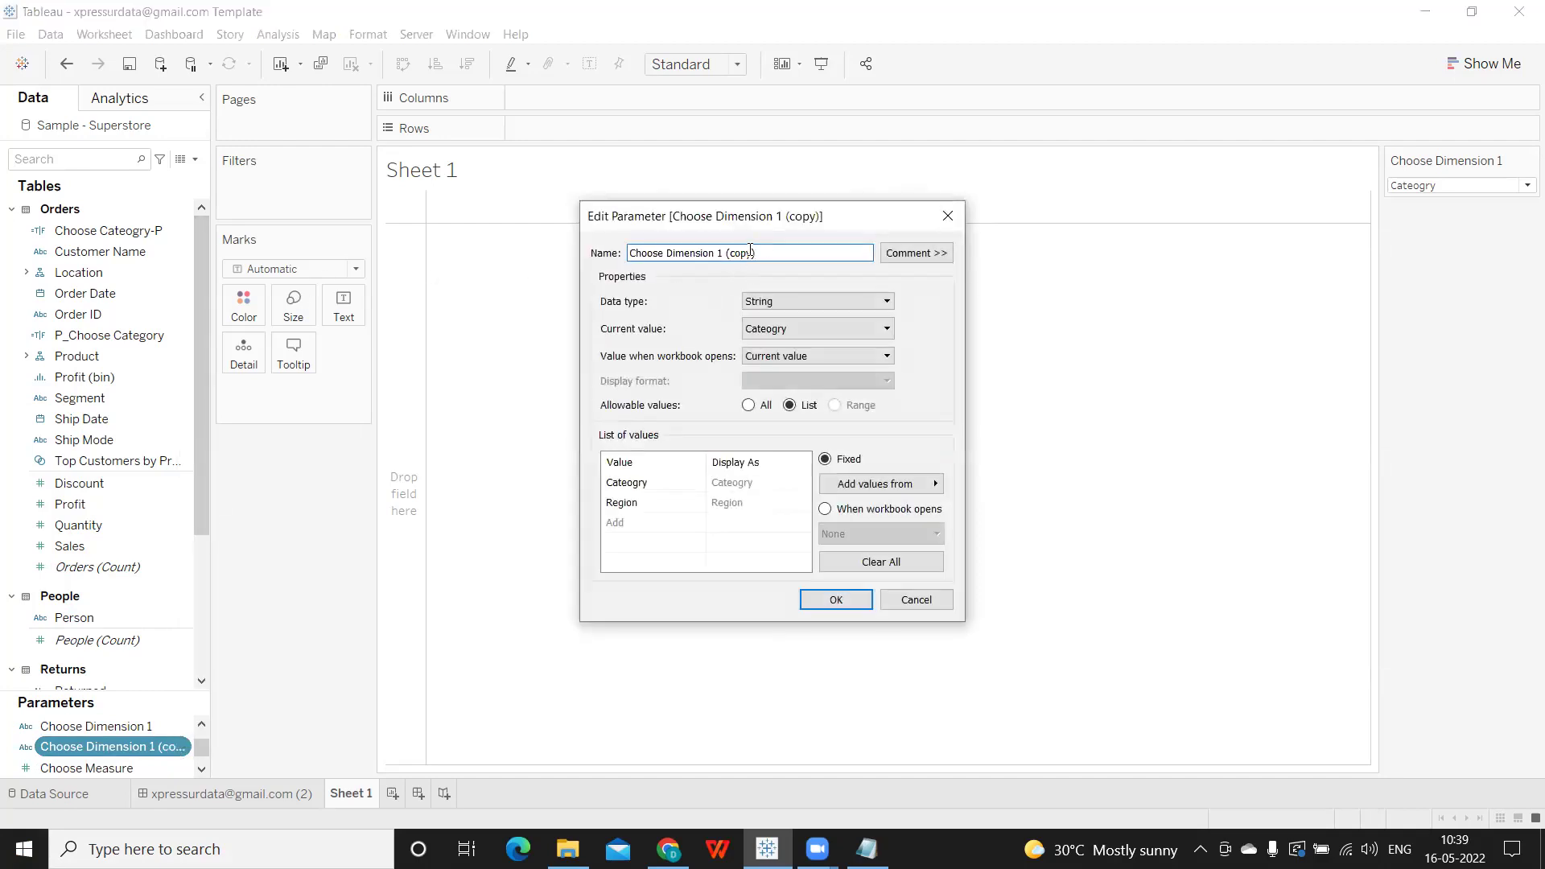
{"action": "left_click", "coordinate": [766, 253]}
{"action": "left_click_drag", "start_coordinate": [768, 256], "coordinate": [731, 262]}
{"action": "type", "text": "2"}
{"action": "left_click", "coordinate": [835, 599]}
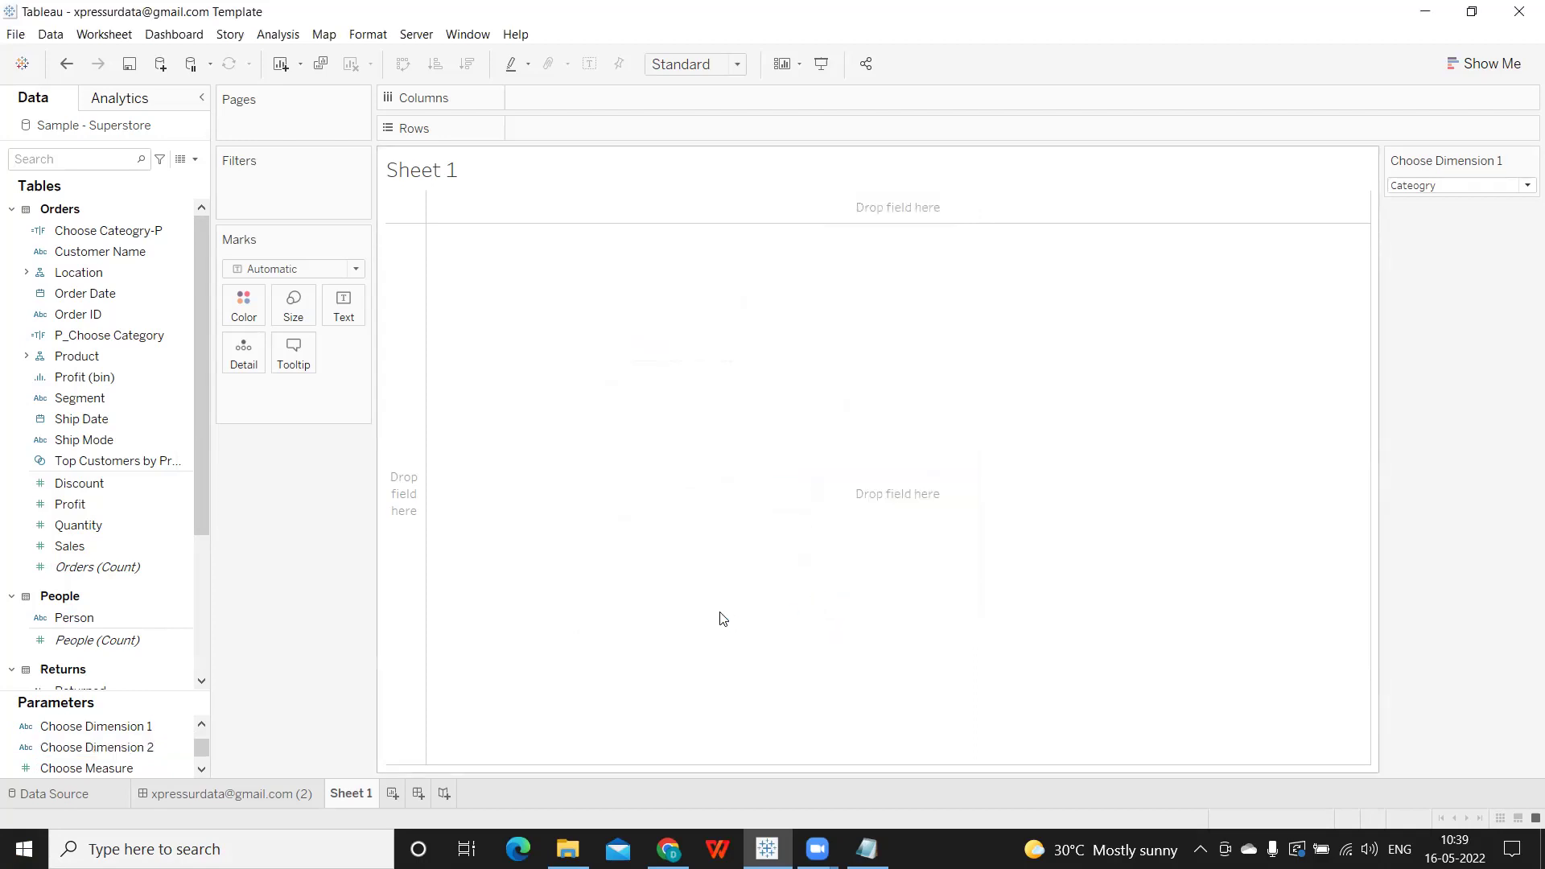
Create a String parameter named Choose Measure 1 restricted to a List of values.
{"action": "left_click", "coordinate": [195, 159]}
{"action": "left_click", "coordinate": [165, 197]}
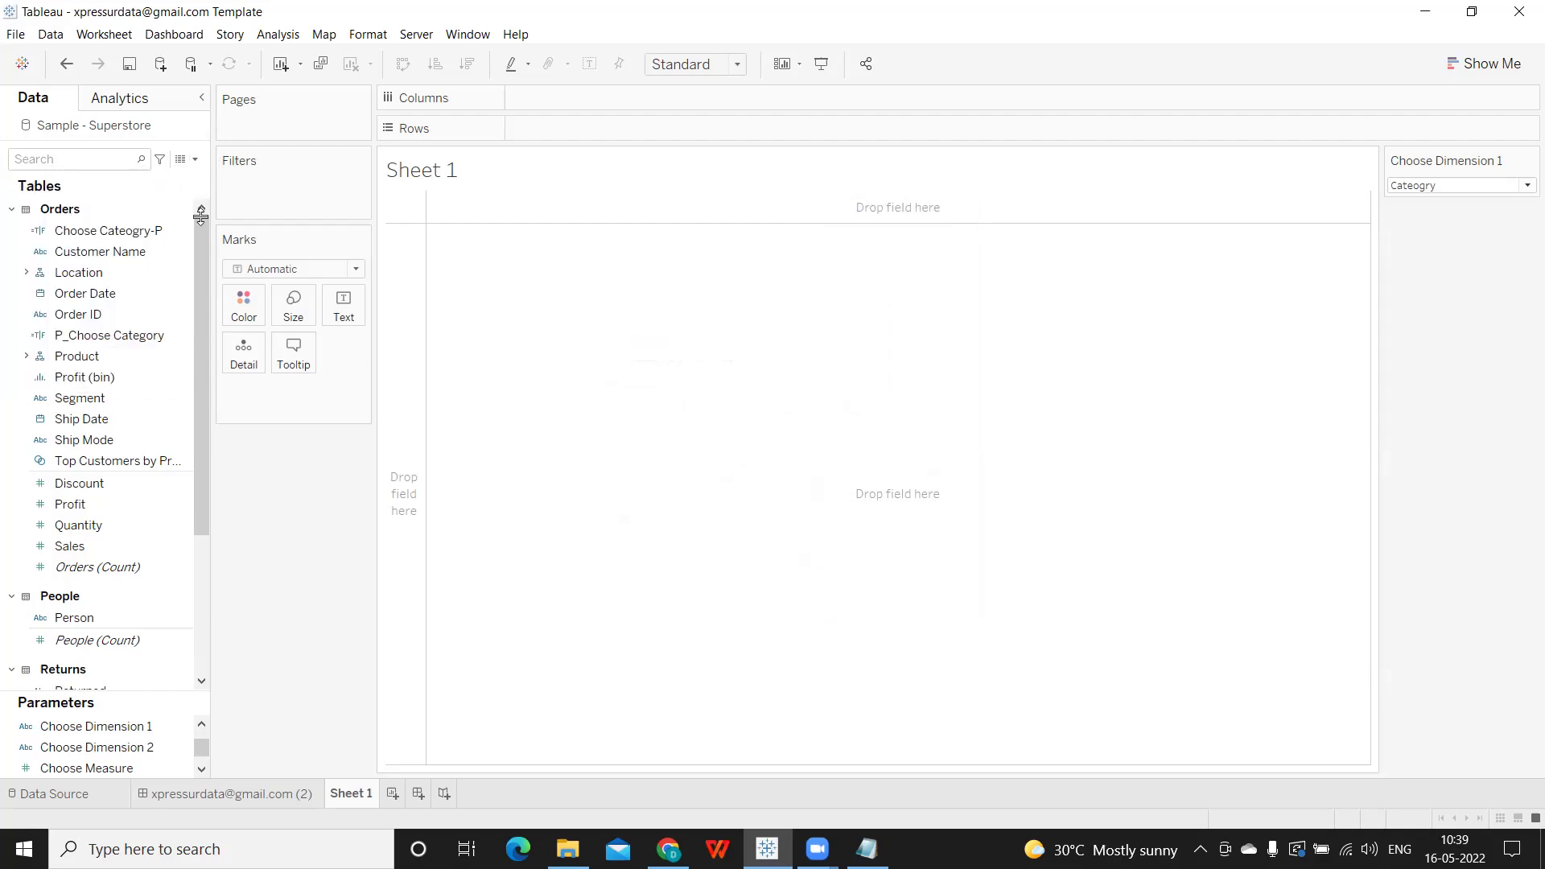
{"action": "key", "text": "ctrl+a"}
{"action": "type", "text": "Choose Measure"}
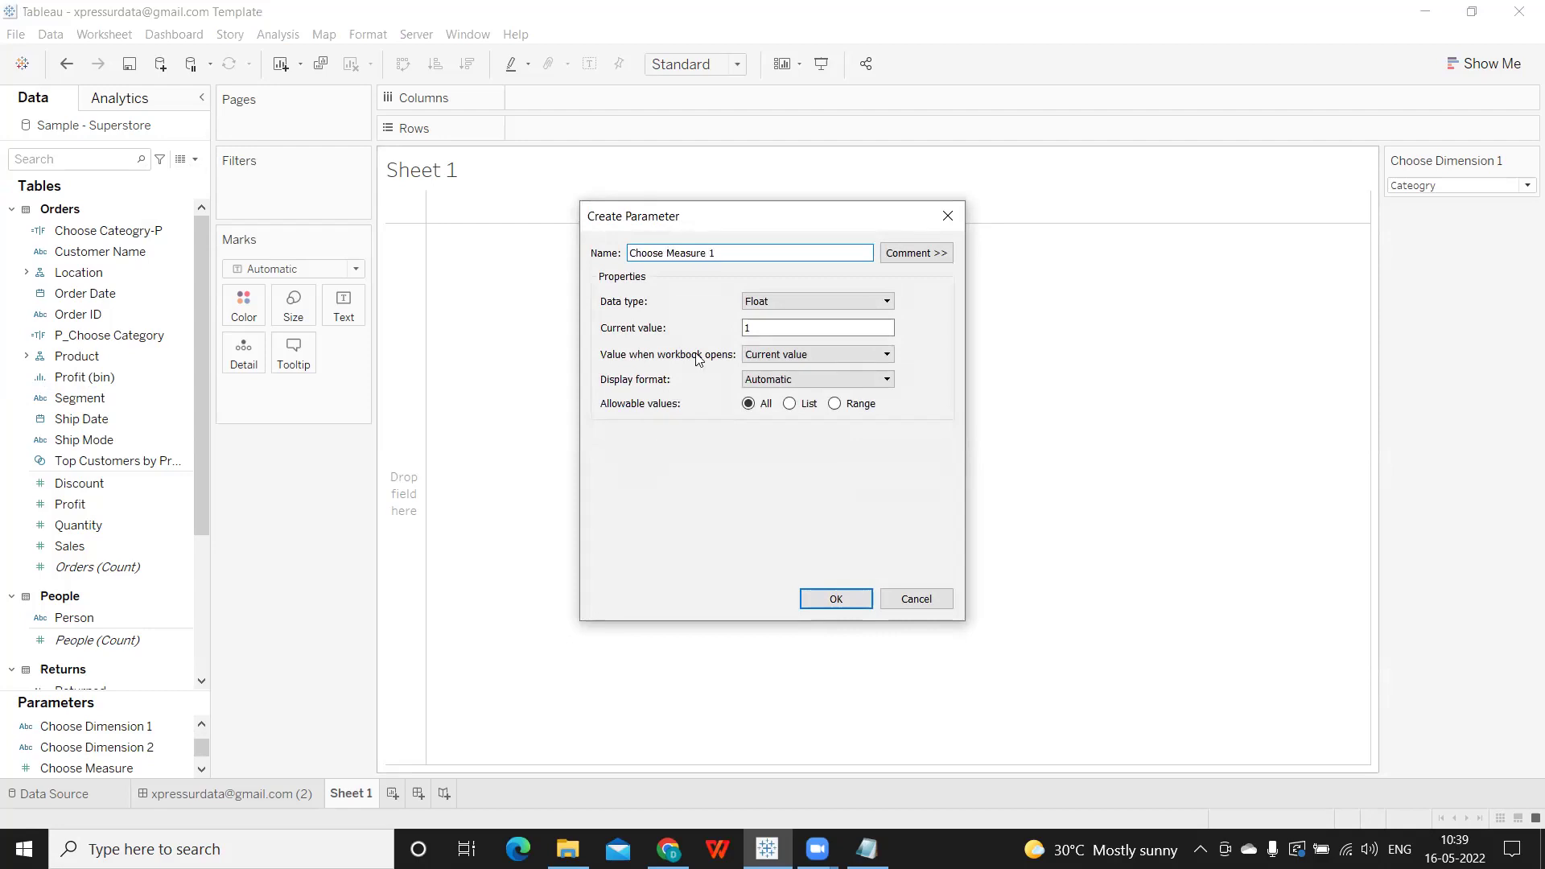
{"action": "left_click", "coordinate": [757, 304]}
{"action": "left_click", "coordinate": [766, 343]}
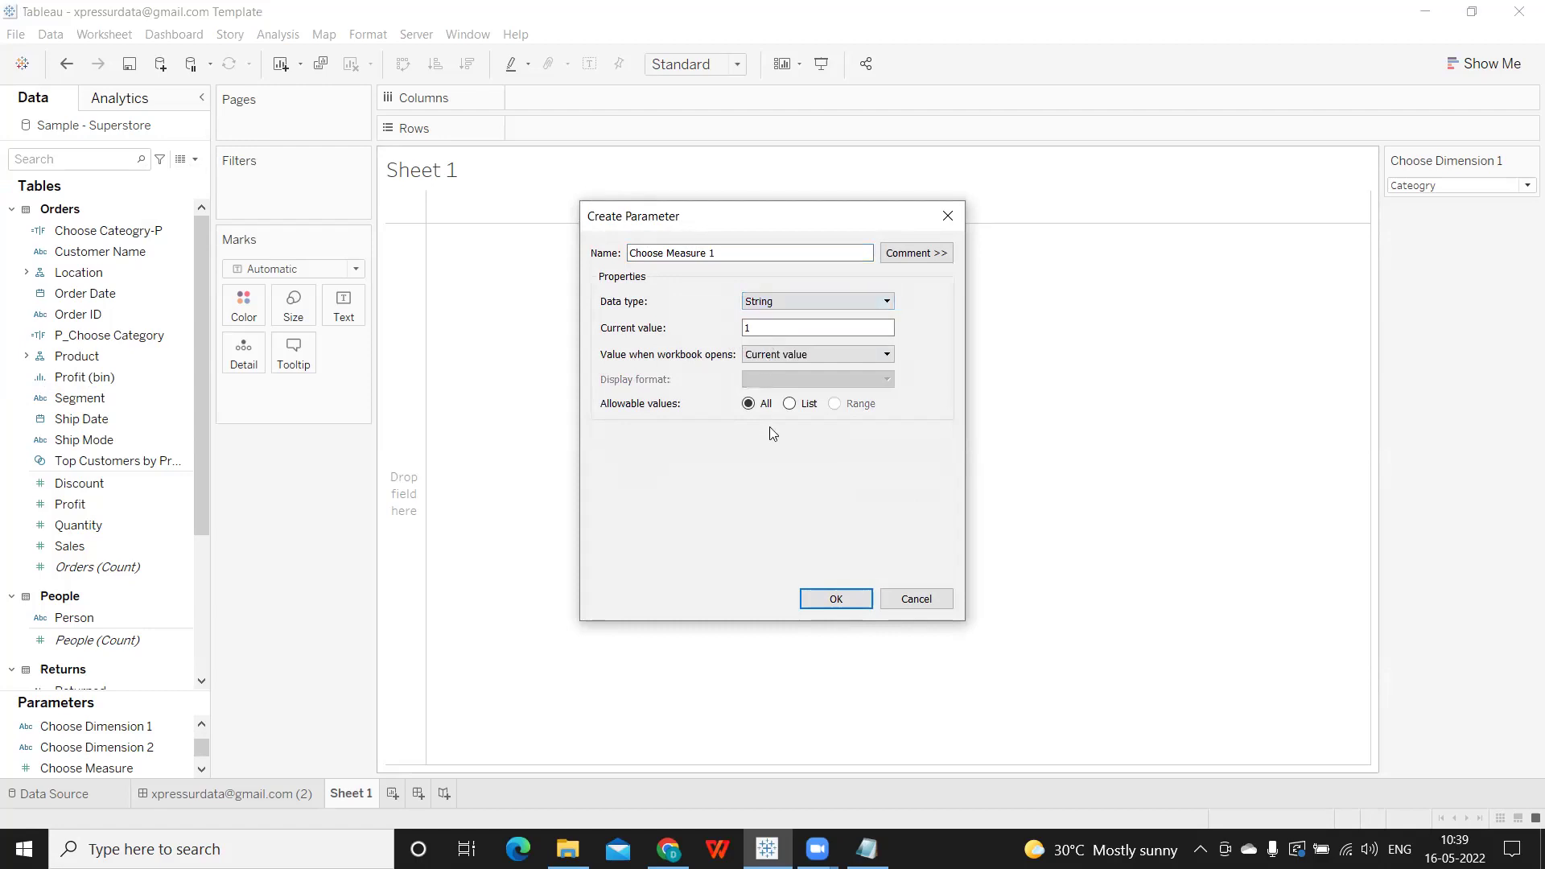
{"action": "left_click", "coordinate": [789, 404]}
Add Sales and Profit as the parameter's allowed list values.
{"action": "left_click", "coordinate": [626, 482]}
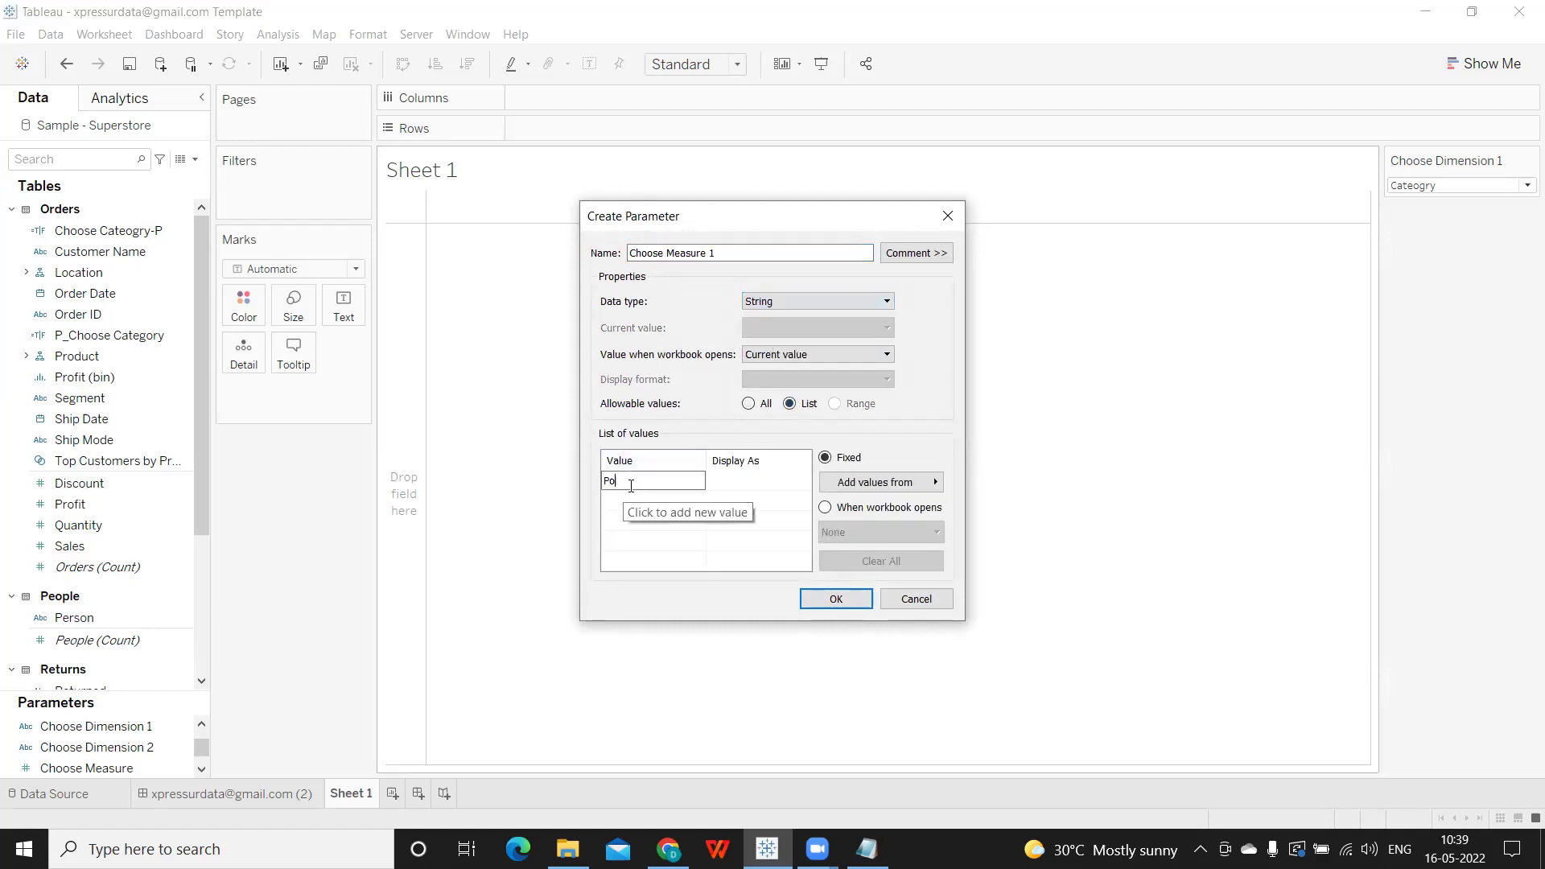
{"action": "type", "text": "Sales"}
{"action": "key", "text": "Return"}
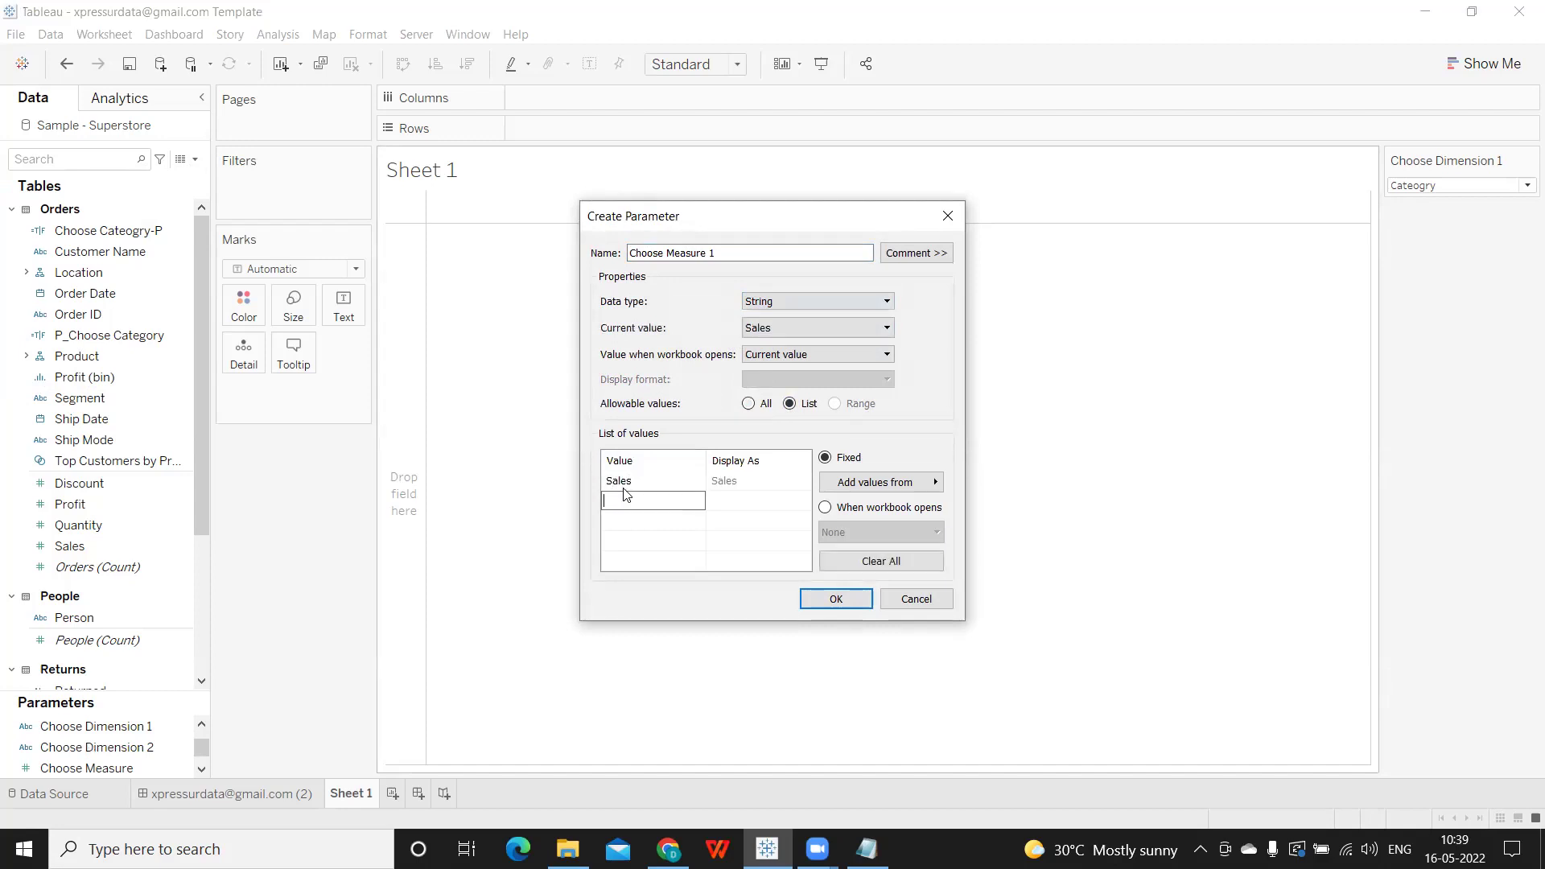
{"action": "type", "text": "Profit"}
{"action": "key", "text": "BackSpace"}
Save Choose Measure 1, duplicate it, and rename the copy Choose Measure 2.
{"action": "type", "text": "t"}
{"action": "left_click", "coordinate": [816, 602]}
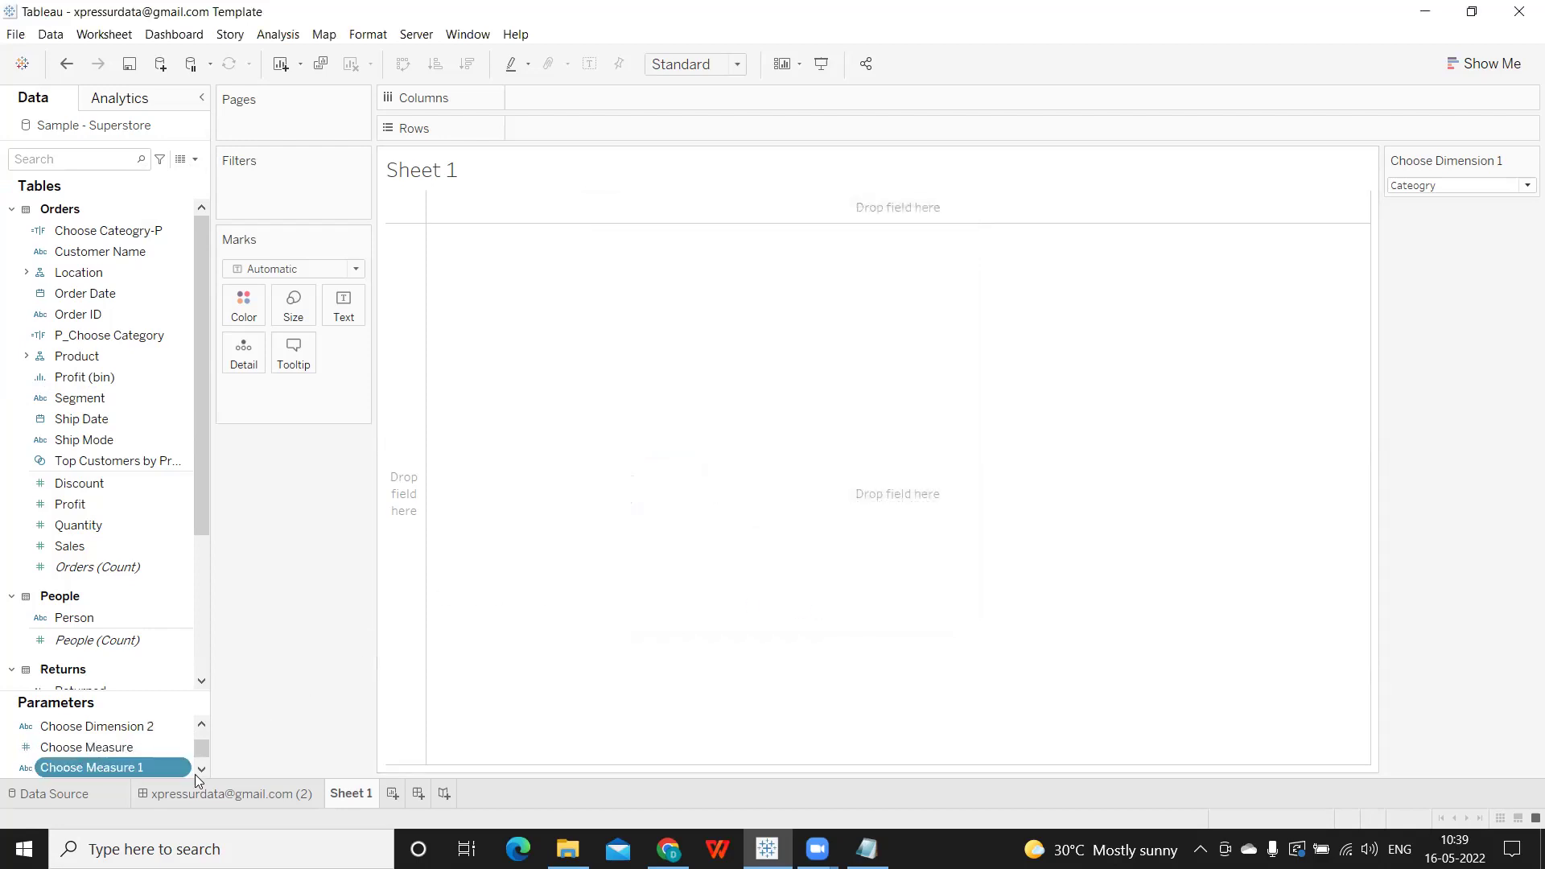
{"action": "left_click", "coordinate": [185, 770]}
{"action": "left_click", "coordinate": [225, 574]}
{"action": "left_click", "coordinate": [185, 771]}
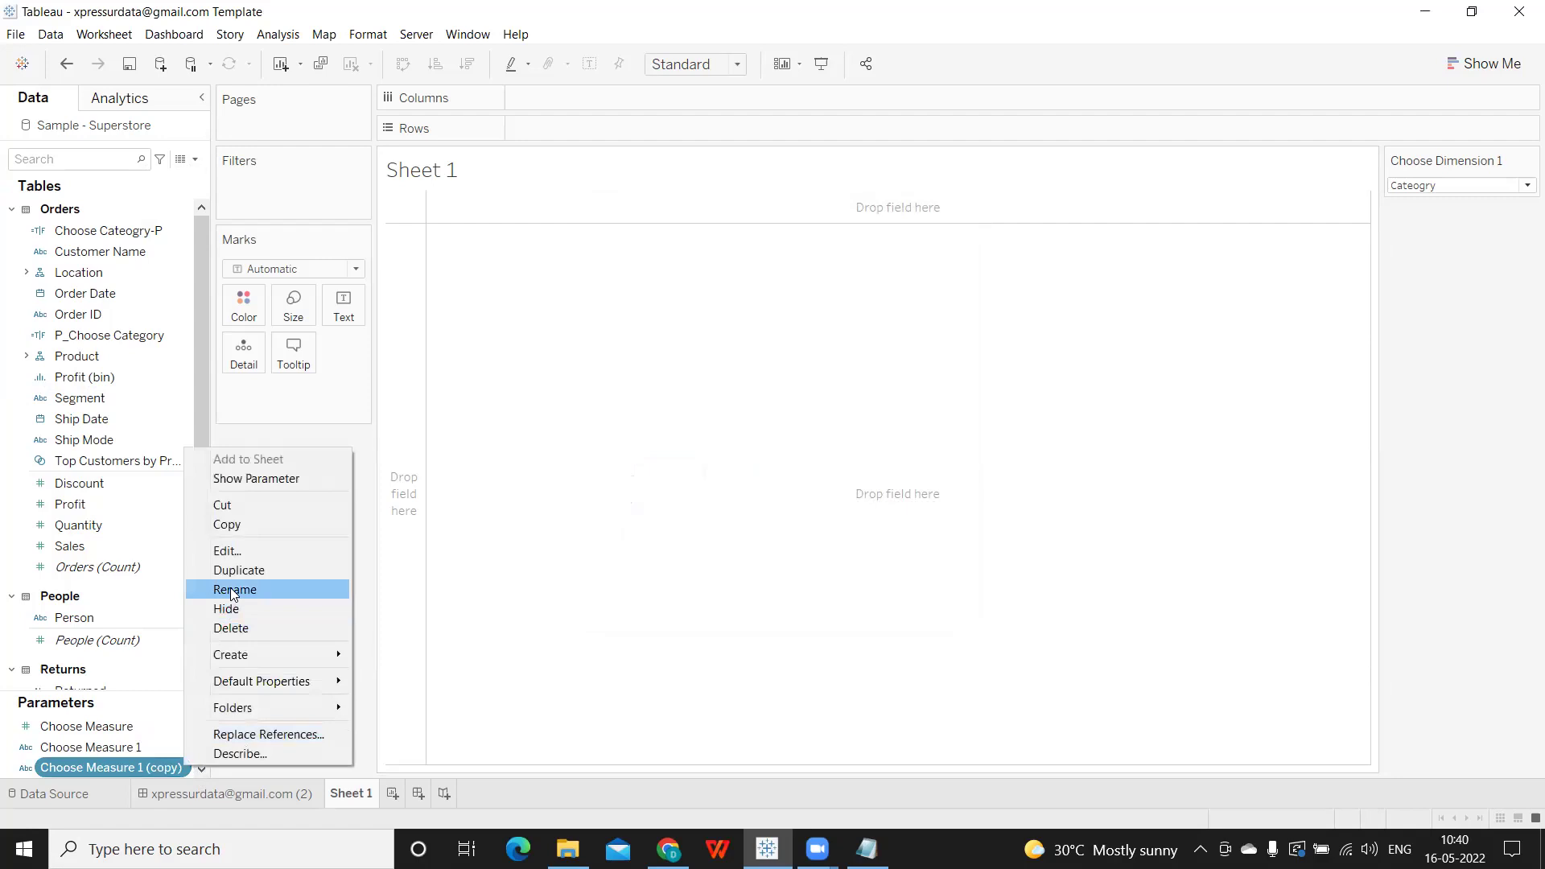
{"action": "left_click", "coordinate": [235, 554]}
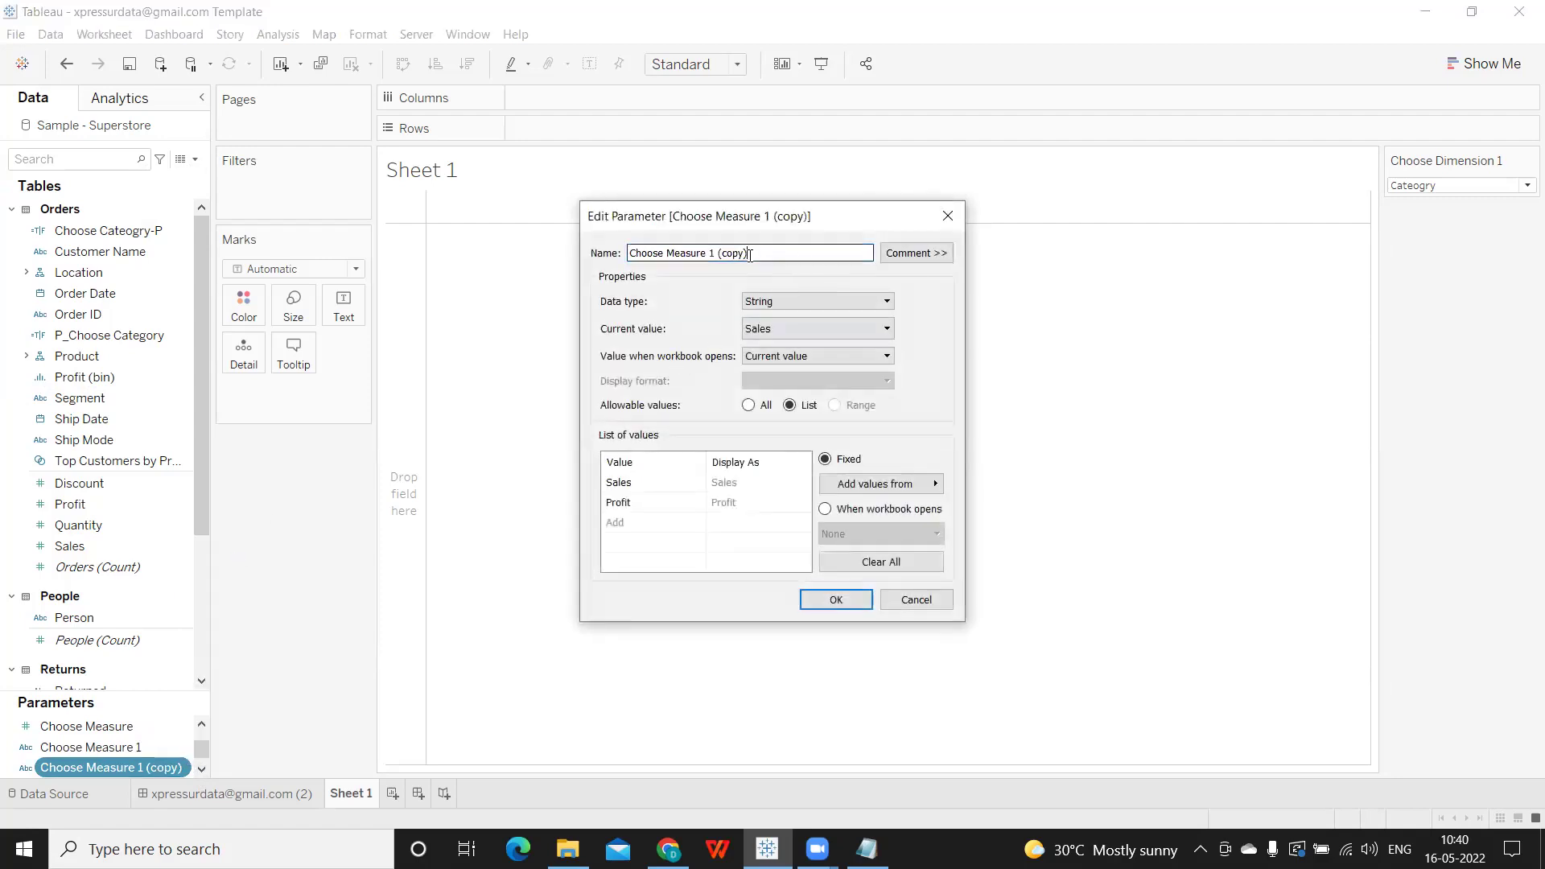
{"action": "left_click_drag", "start_coordinate": [749, 253], "coordinate": [714, 259]}
{"action": "type", "text": "2"}
{"action": "left_click", "coordinate": [835, 601]}
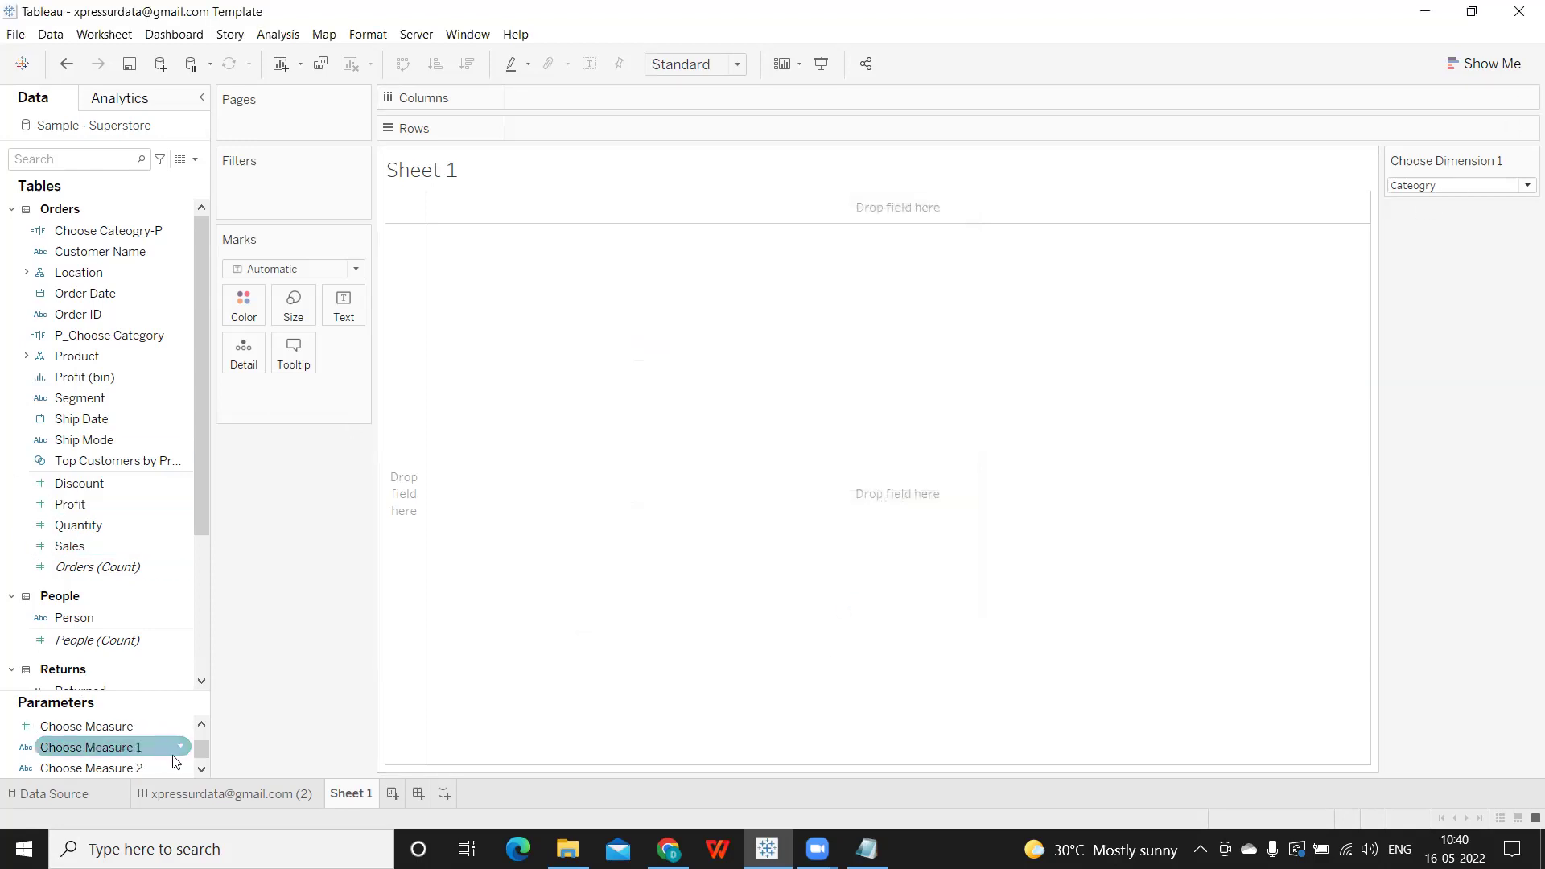
Show the Choose Dimension 2, Choose Measure 1 and Choose Measure 2 parameter controls on the sheet.
{"action": "scroll", "coordinate": [103, 734], "scroll_direction": "up", "scroll_amount": 5}
{"action": "scroll", "coordinate": [150, 740], "scroll_direction": "down", "scroll_amount": 2}
{"action": "right_click", "coordinate": [181, 750]}
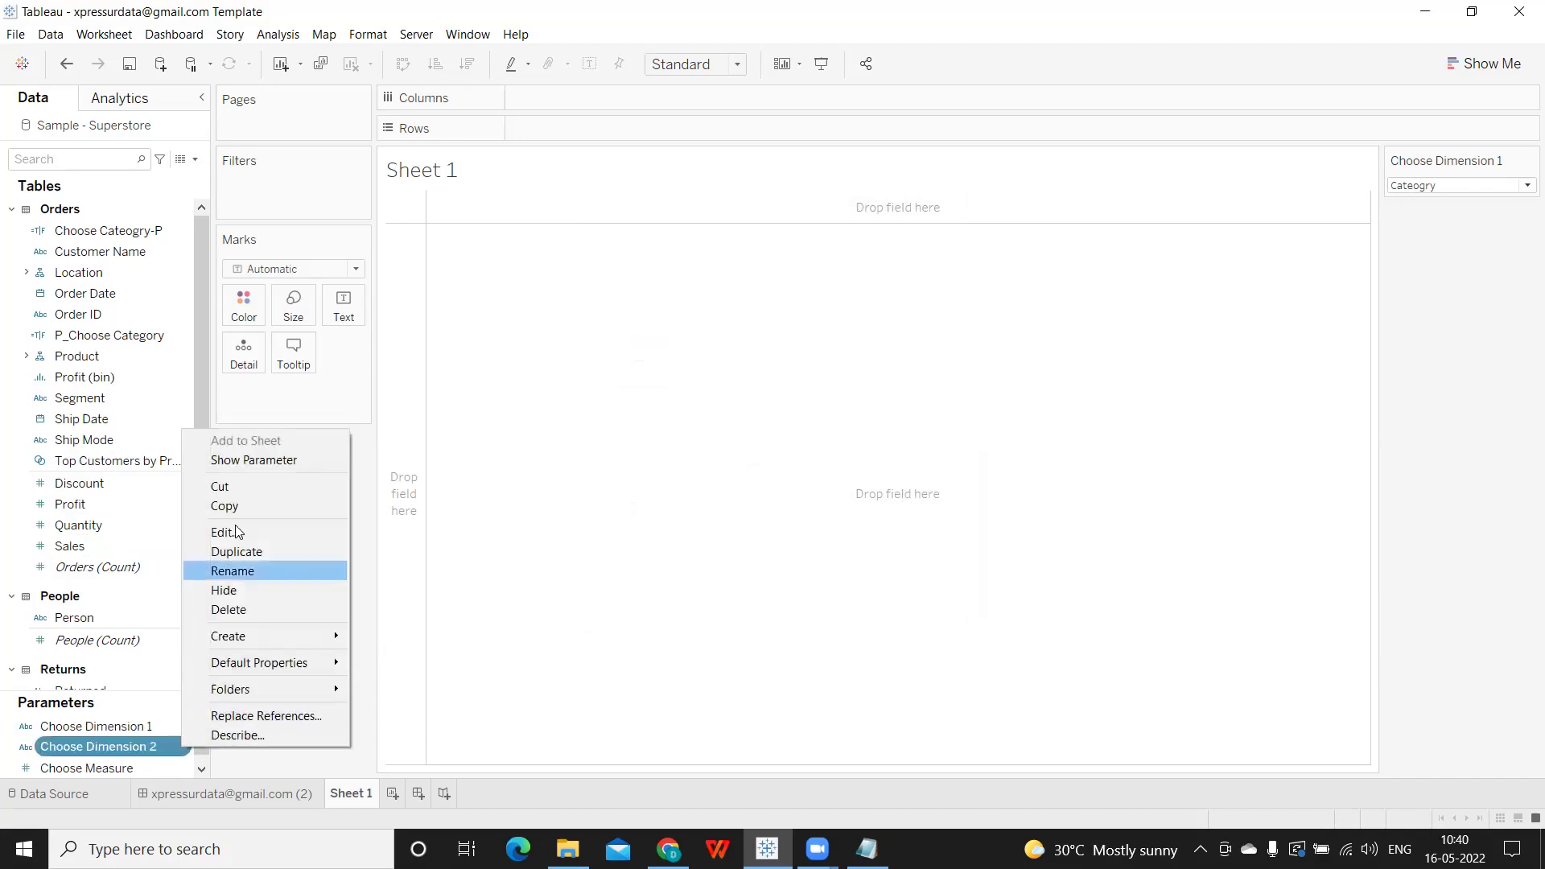
{"action": "left_click", "coordinate": [251, 460]}
{"action": "scroll", "coordinate": [172, 771], "scroll_direction": "down", "scroll_amount": 2}
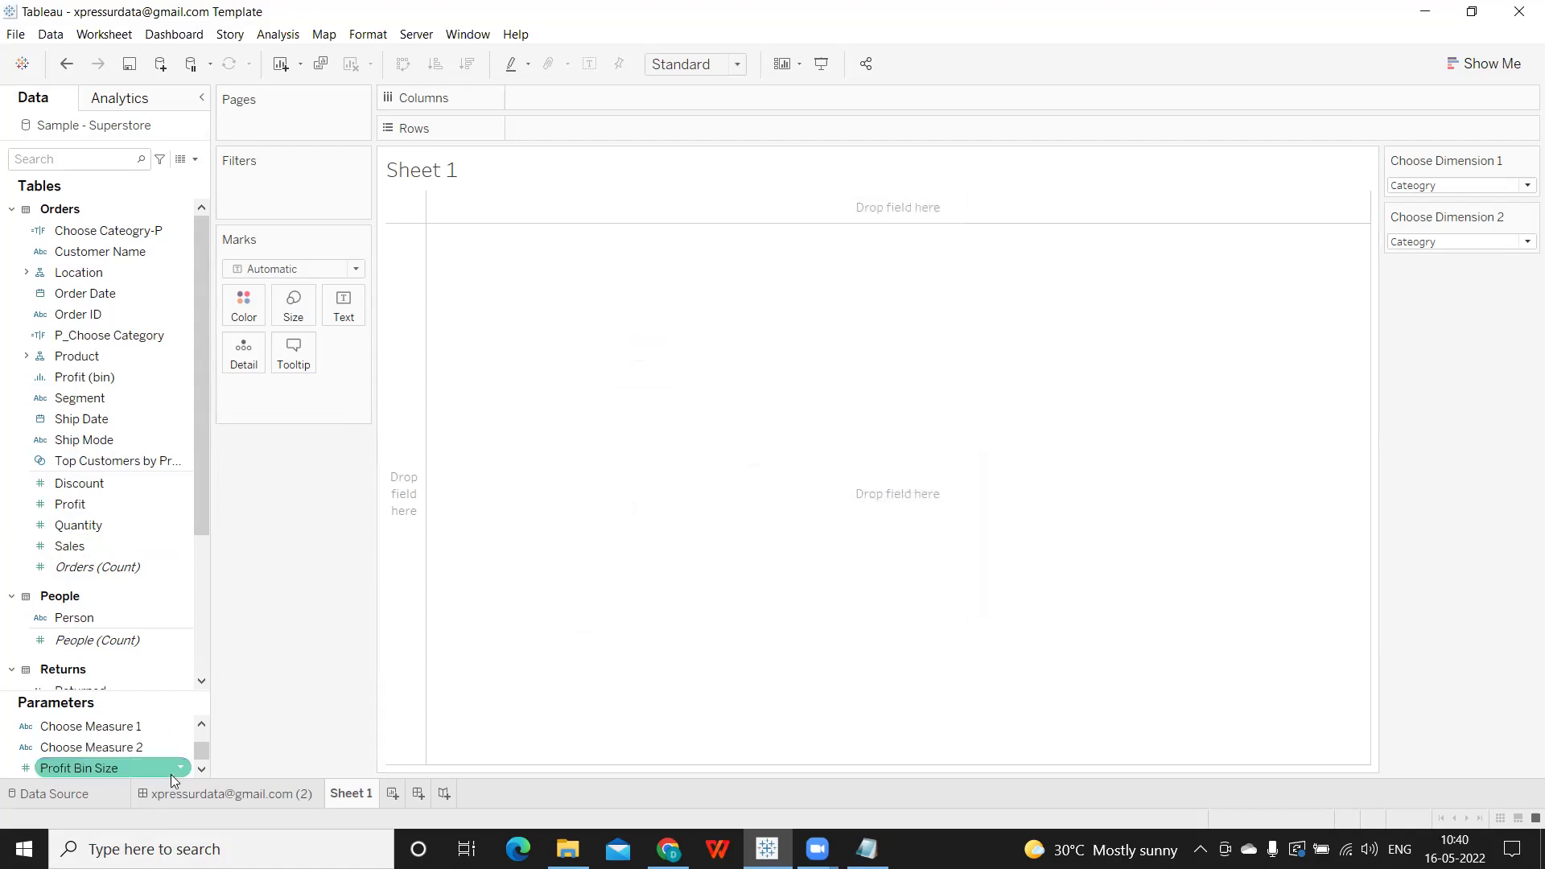
{"action": "scroll", "coordinate": [174, 770], "scroll_direction": "up", "scroll_amount": 5}
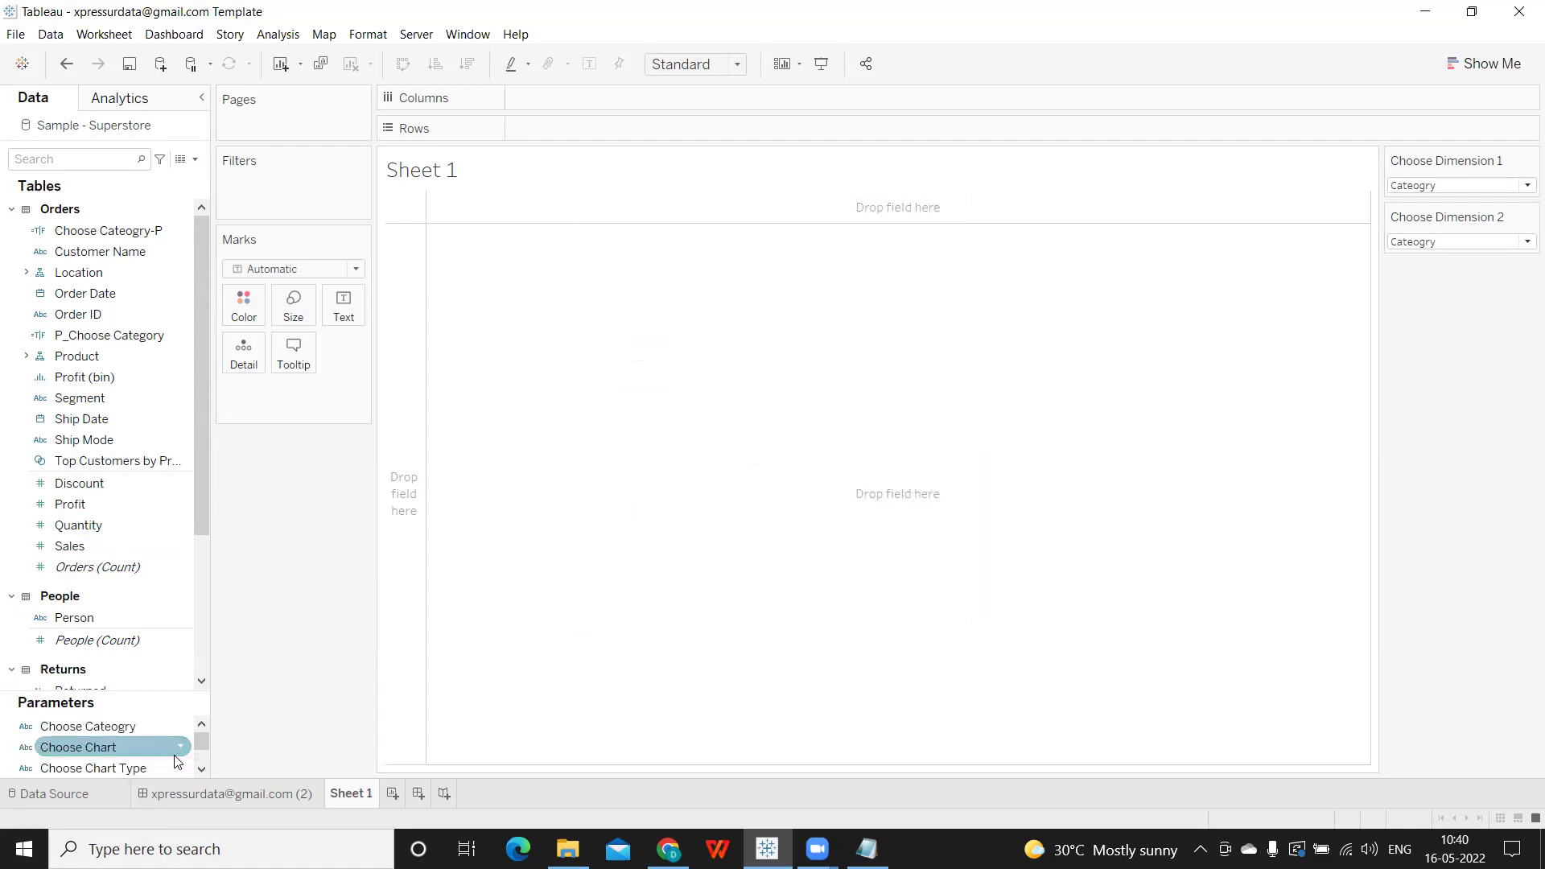
{"action": "scroll", "coordinate": [177, 760], "scroll_direction": "down", "scroll_amount": 3}
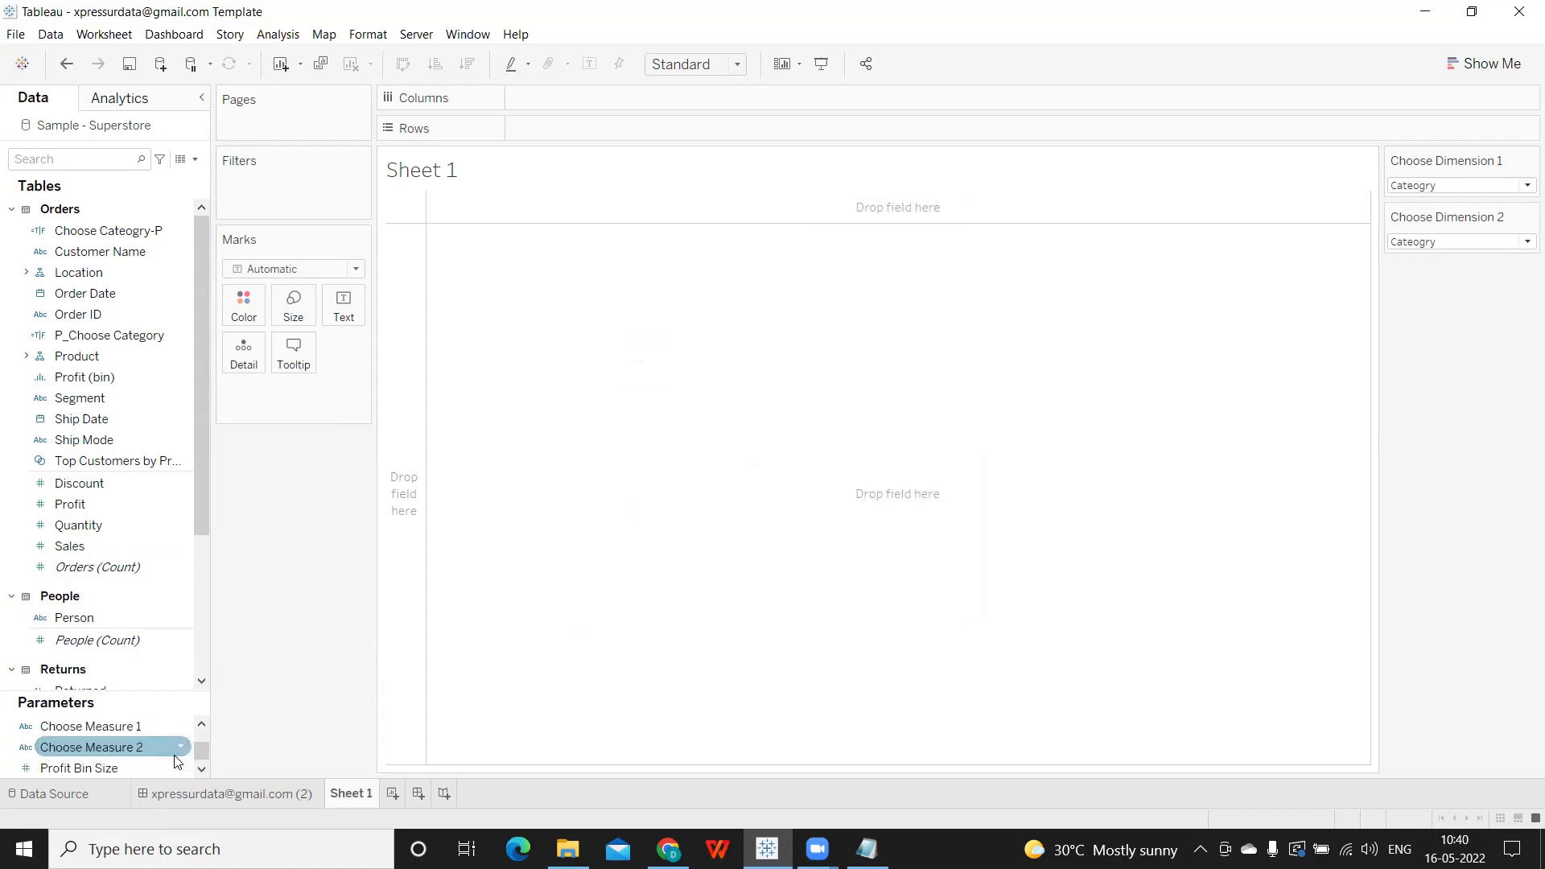
{"action": "left_click", "coordinate": [181, 725]}
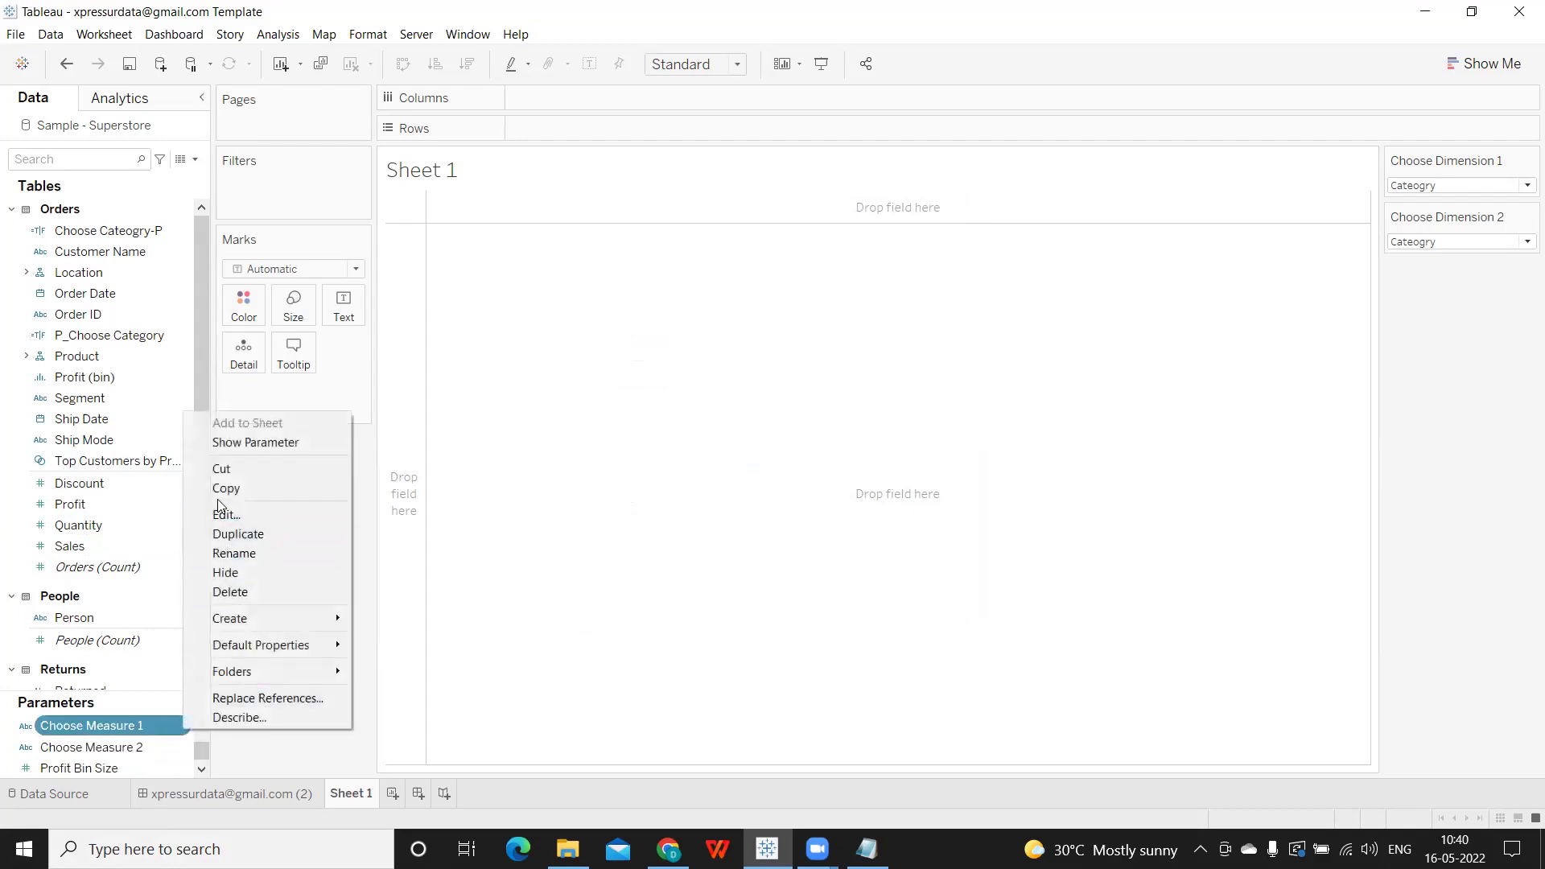
{"action": "left_click", "coordinate": [246, 443]}
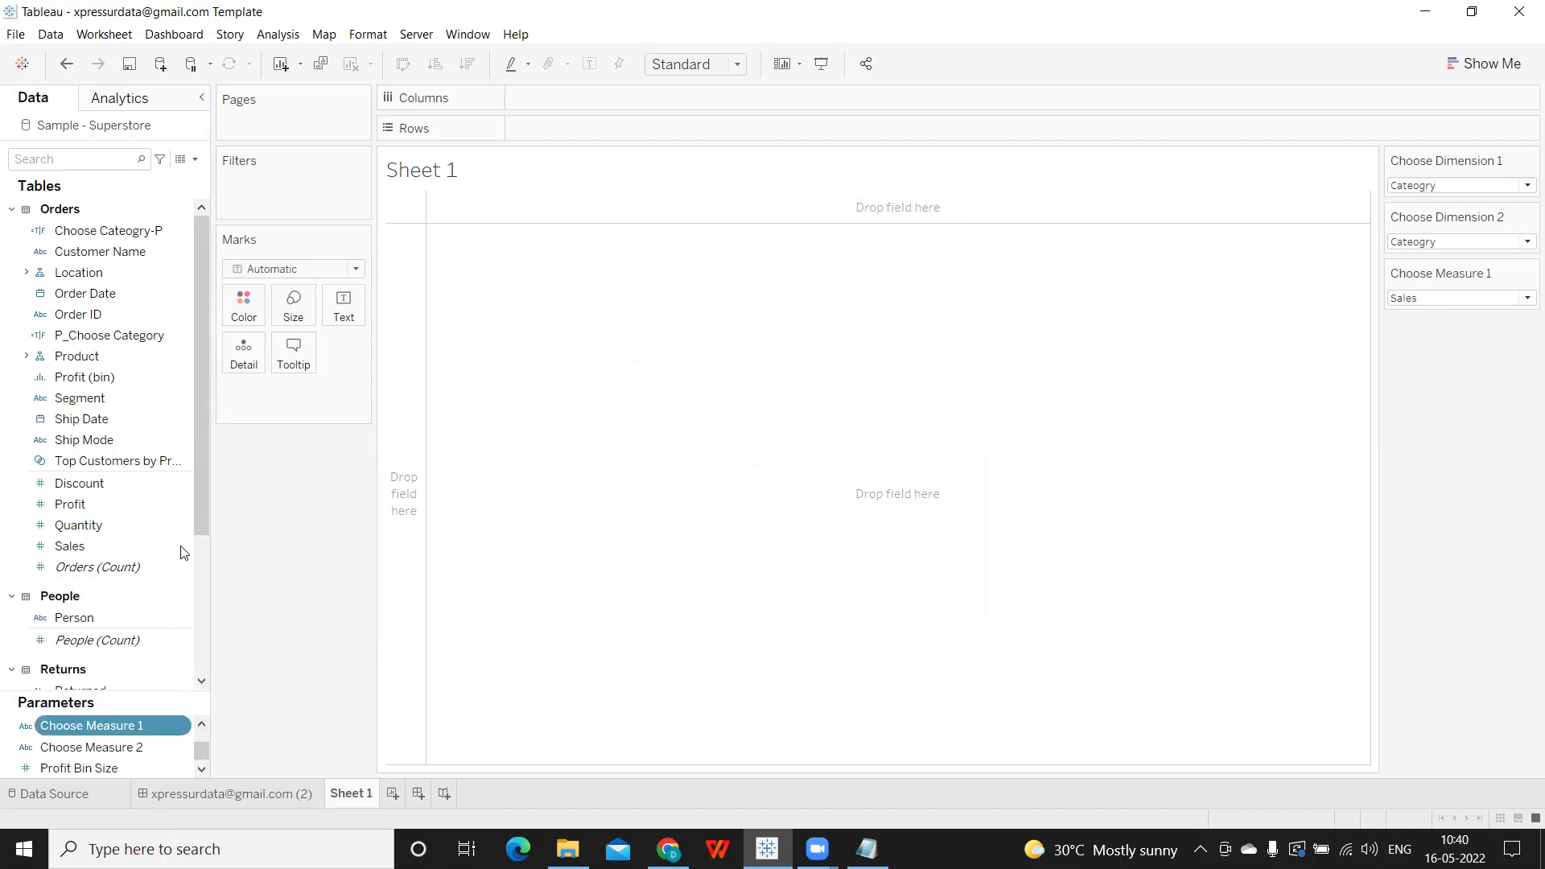
{"action": "right_click", "coordinate": [182, 746]}
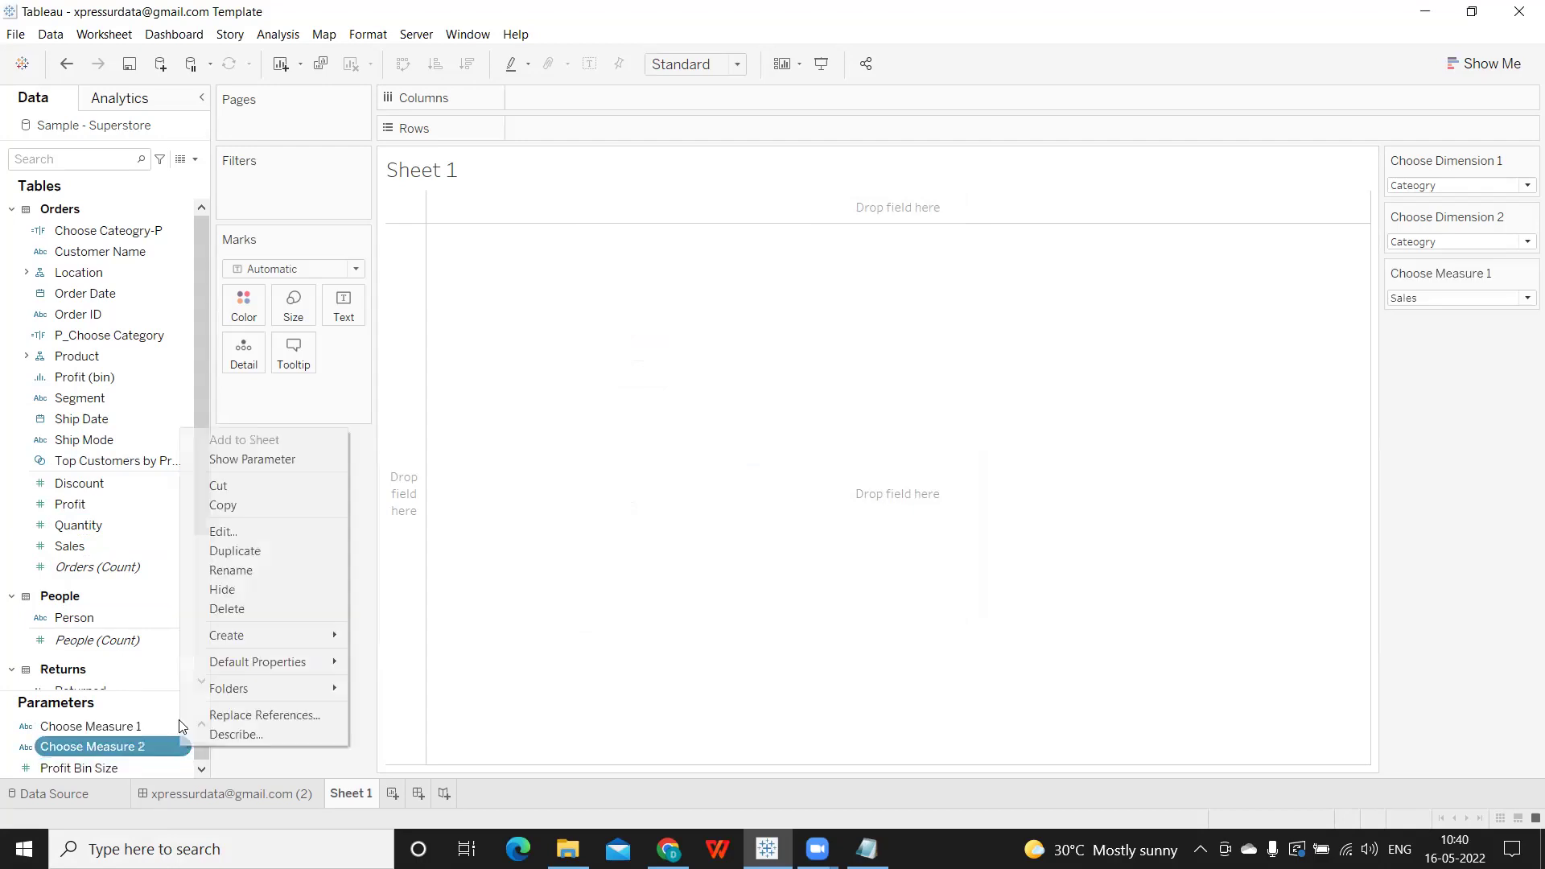
{"action": "left_click", "coordinate": [231, 460]}
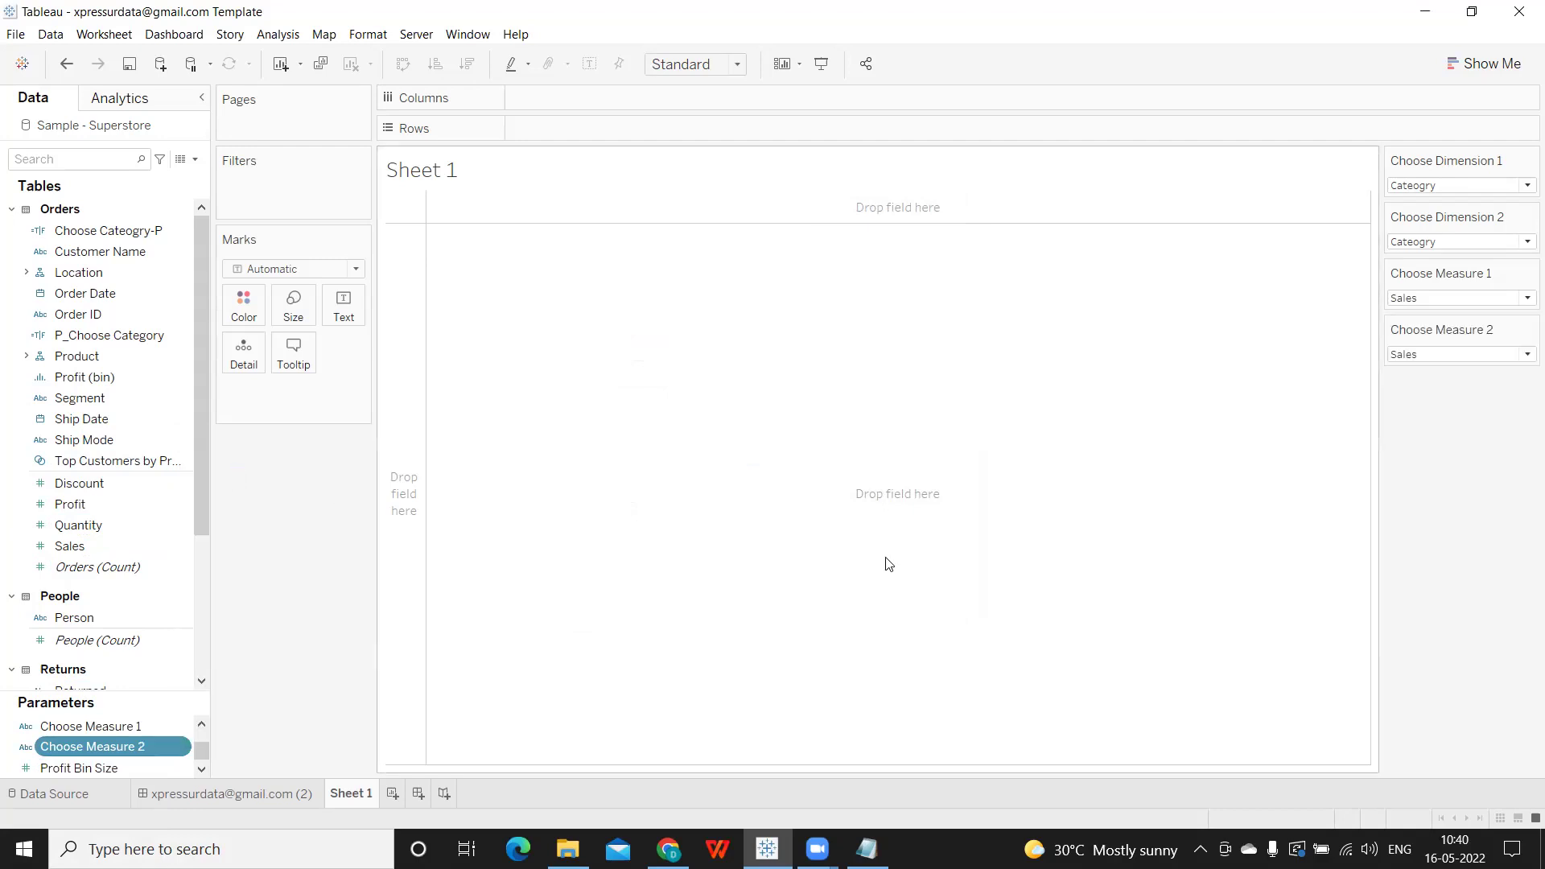
Start a calculated field P_Choose Dimension 1 with CASE [Choose Dimension 1].
{"action": "left_click", "coordinate": [195, 161]}
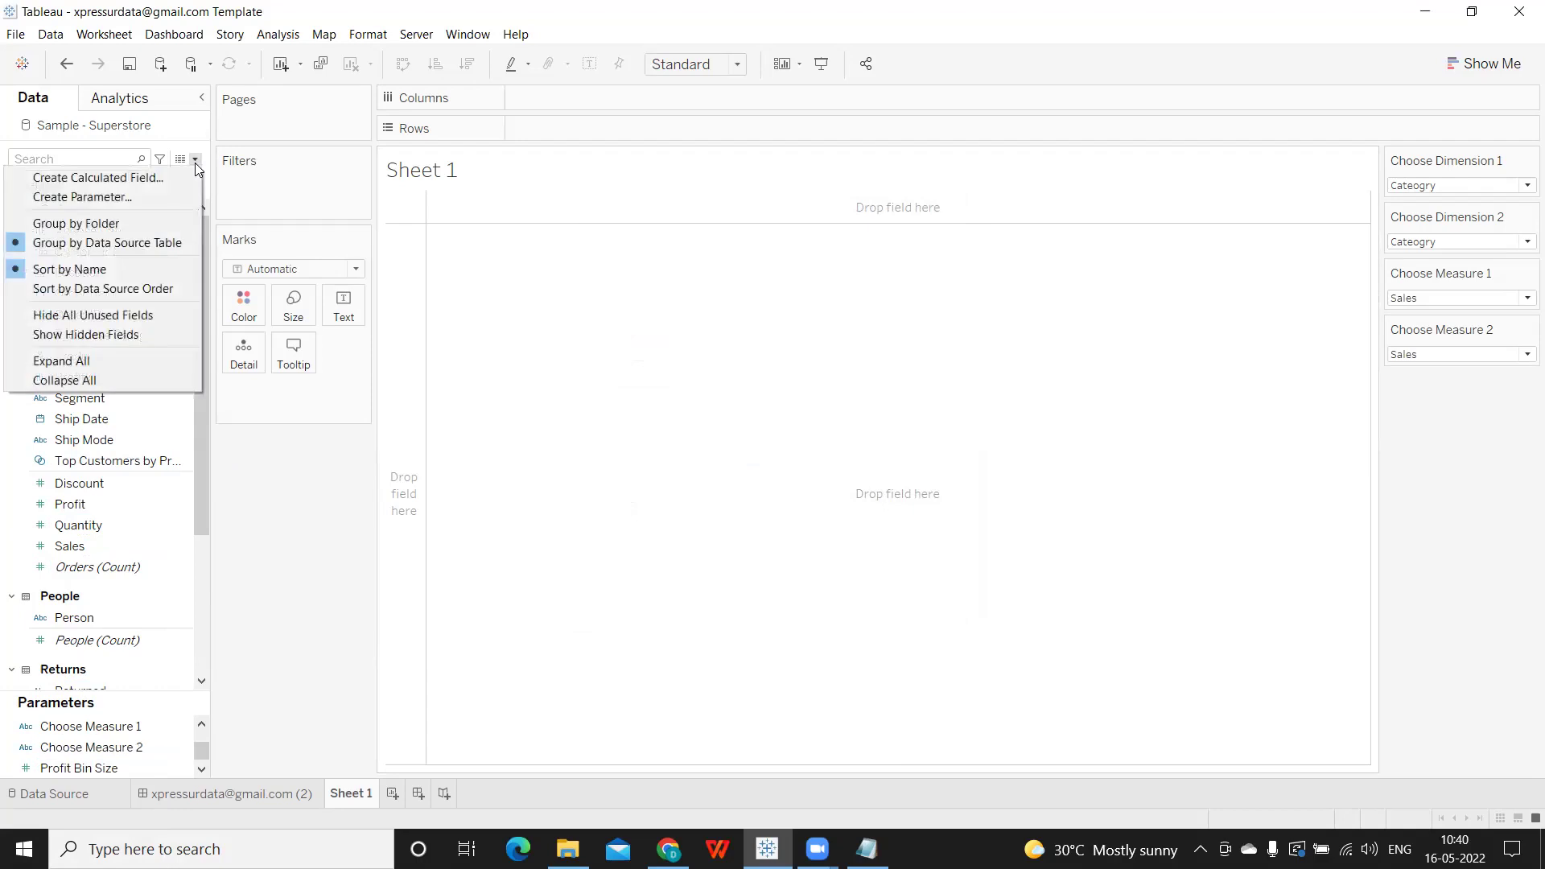
{"action": "left_click", "coordinate": [140, 178]}
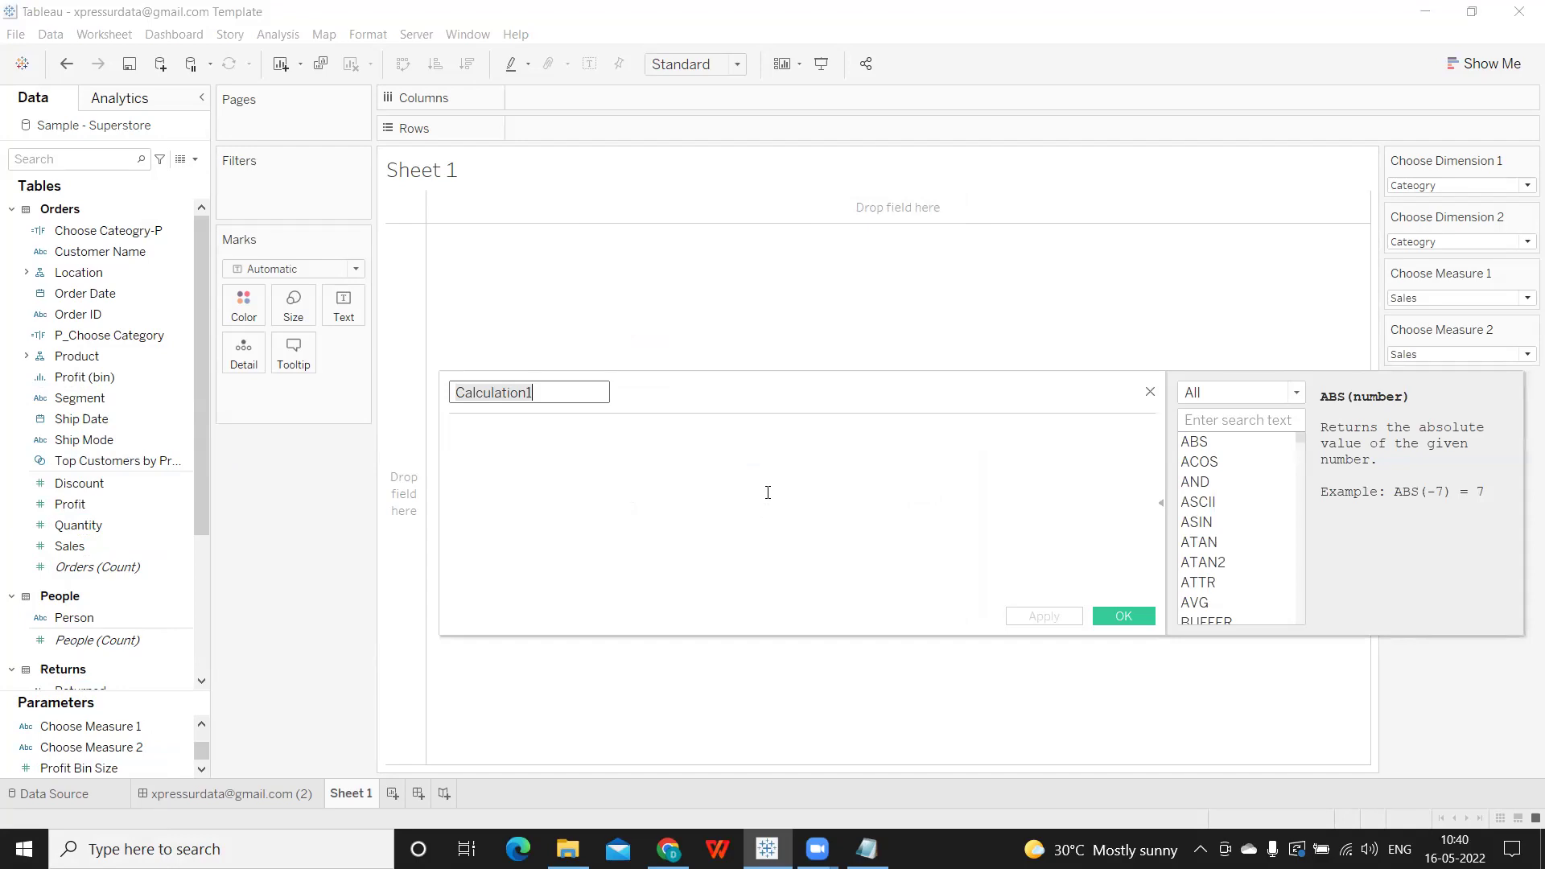
{"action": "type", "text": "P_Choo"}
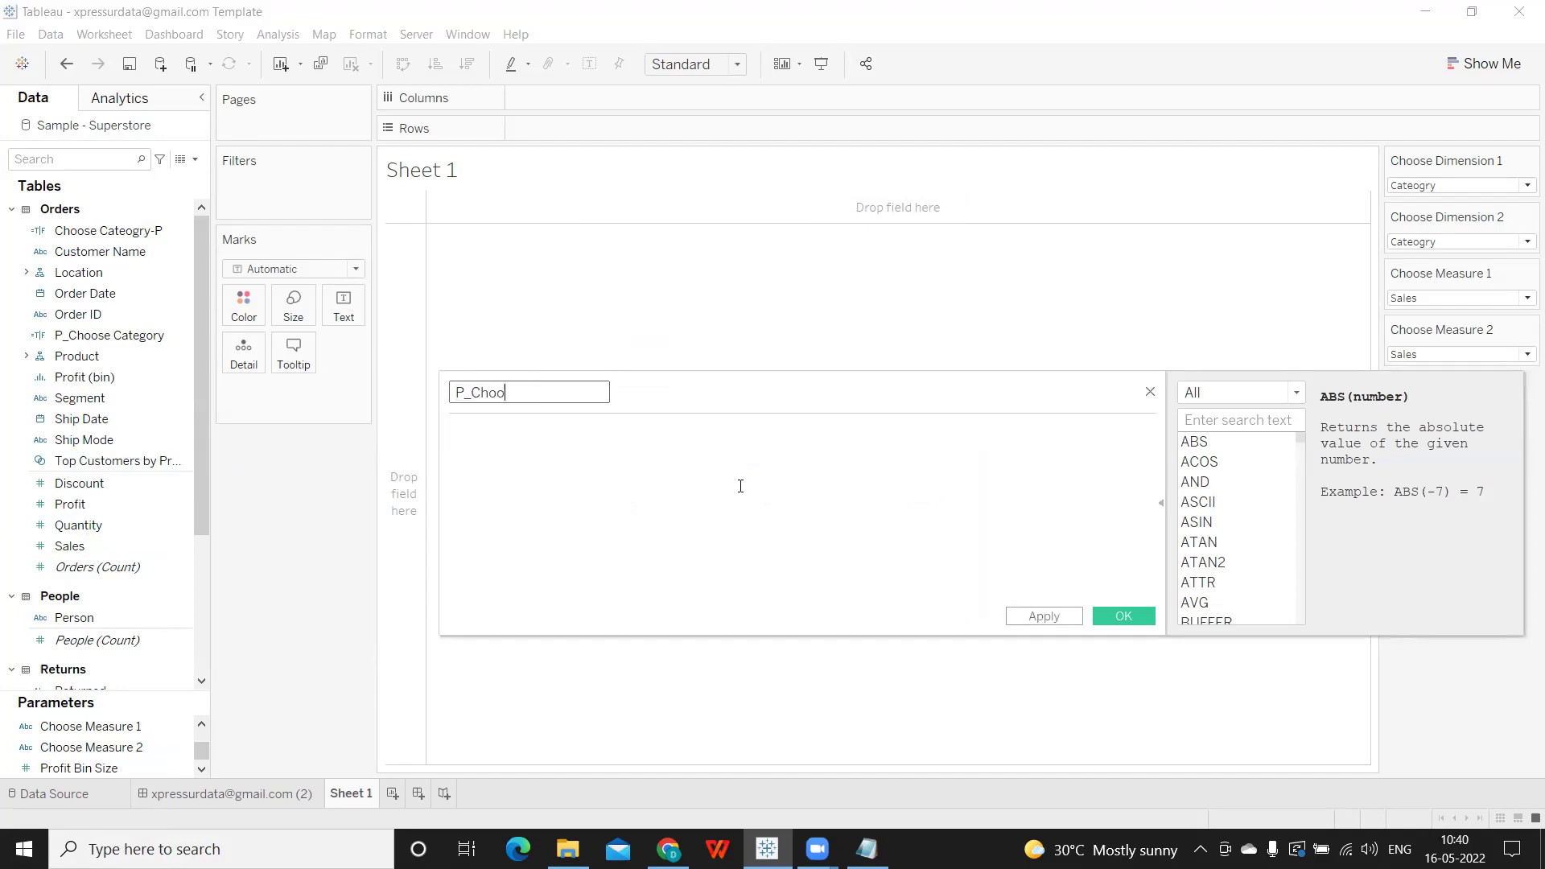
{"action": "type", "text": "se Dimension 1"}
{"action": "left_click", "coordinate": [737, 469]}
{"action": "type", "text": "IF"}
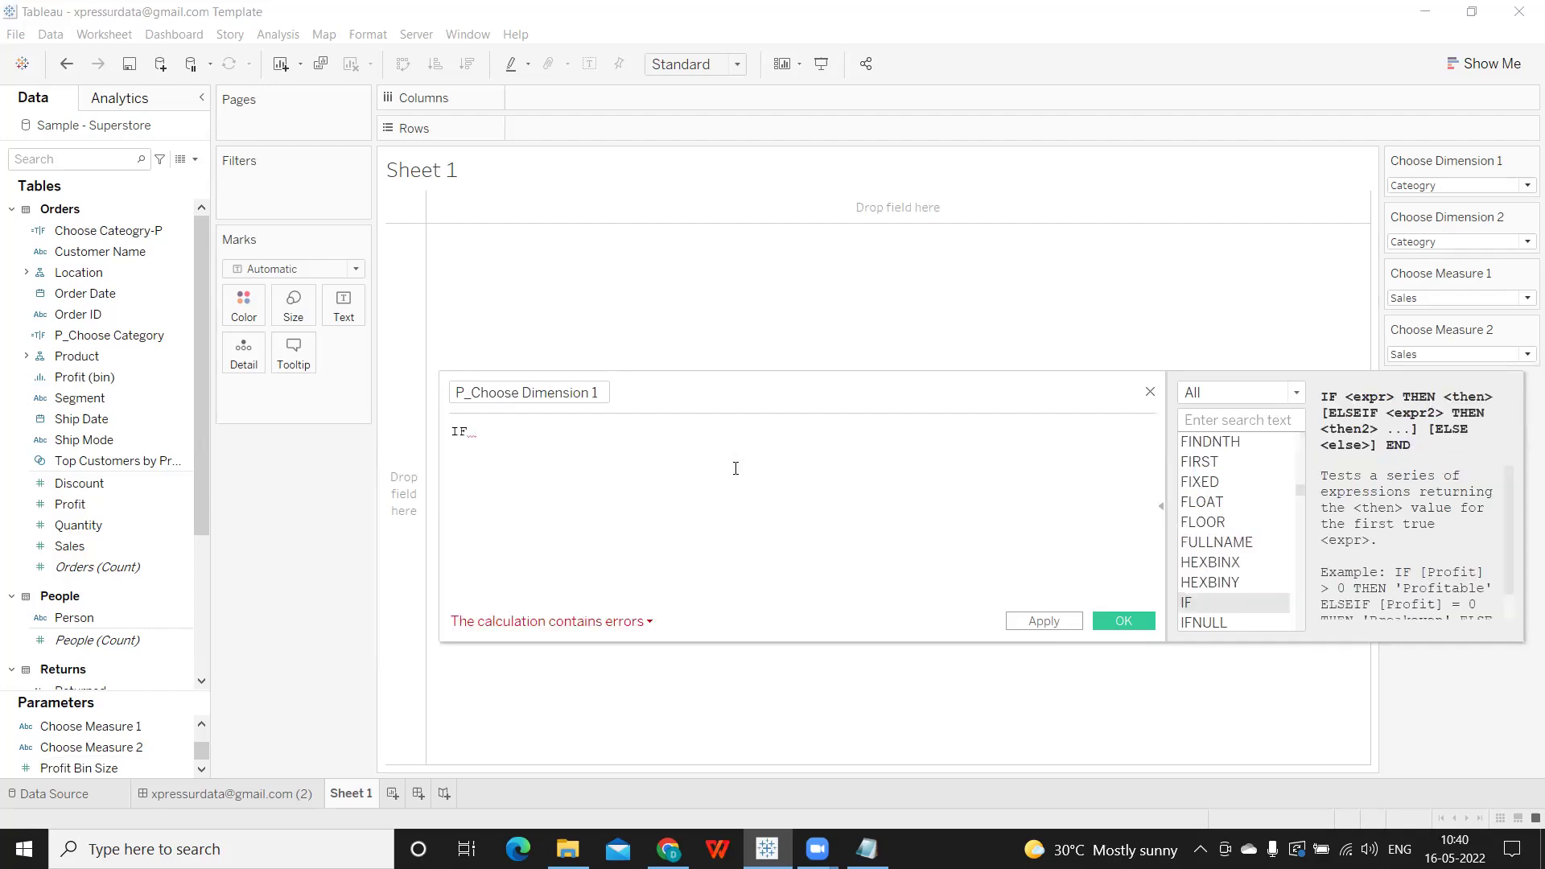
{"action": "key", "text": "BackSpace"}
{"action": "key", "text": "BackSpace"}
{"action": "key", "text": "BackSpace"}
{"action": "type", "text": "CASE "}
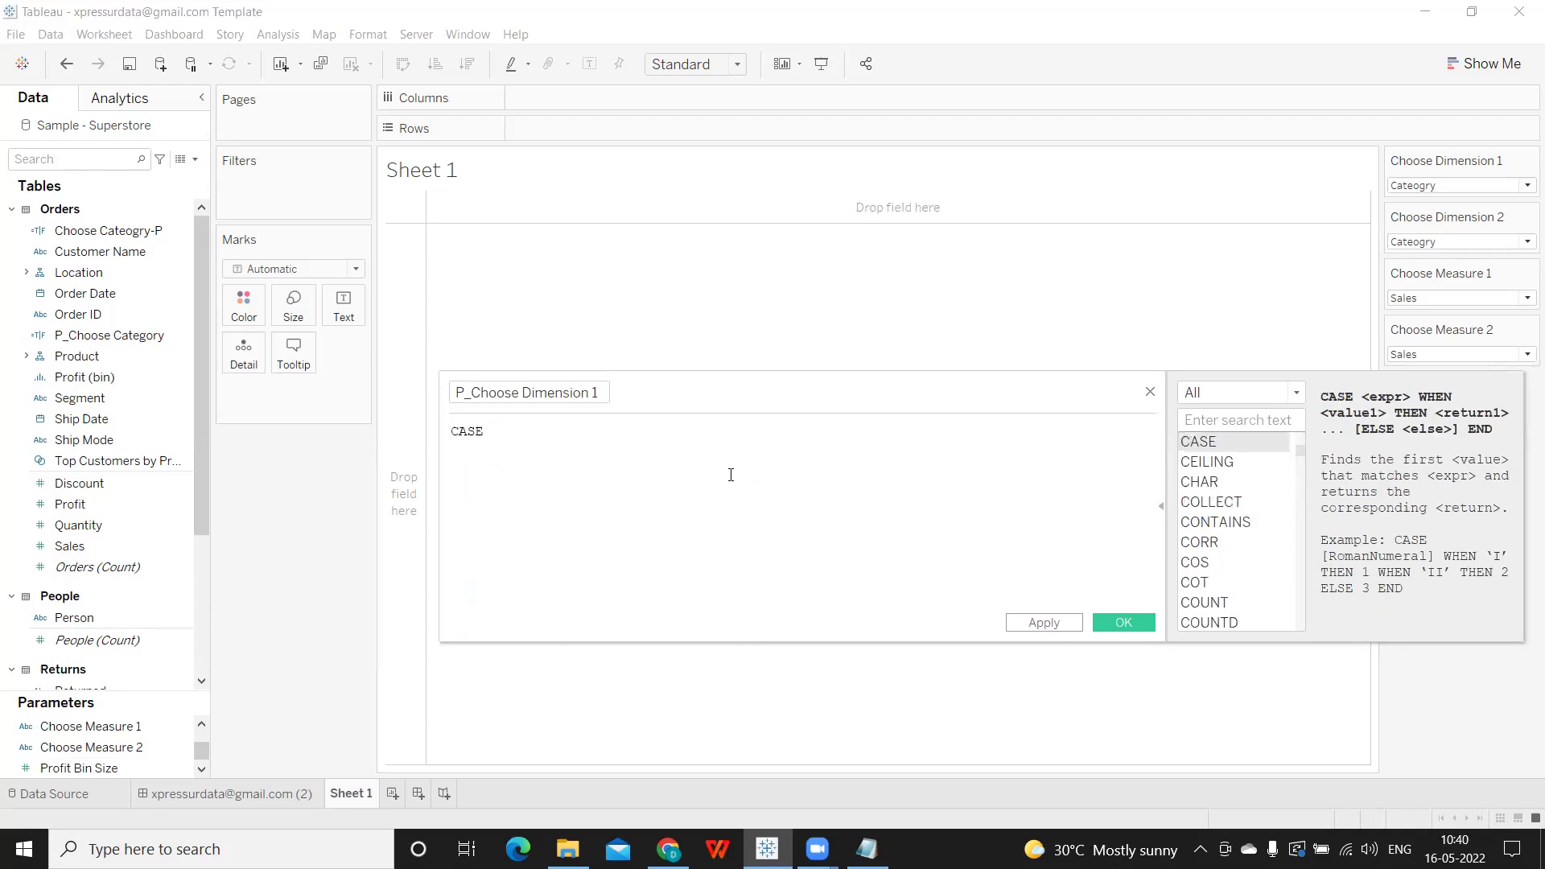
{"action": "type", "text": "cho"}
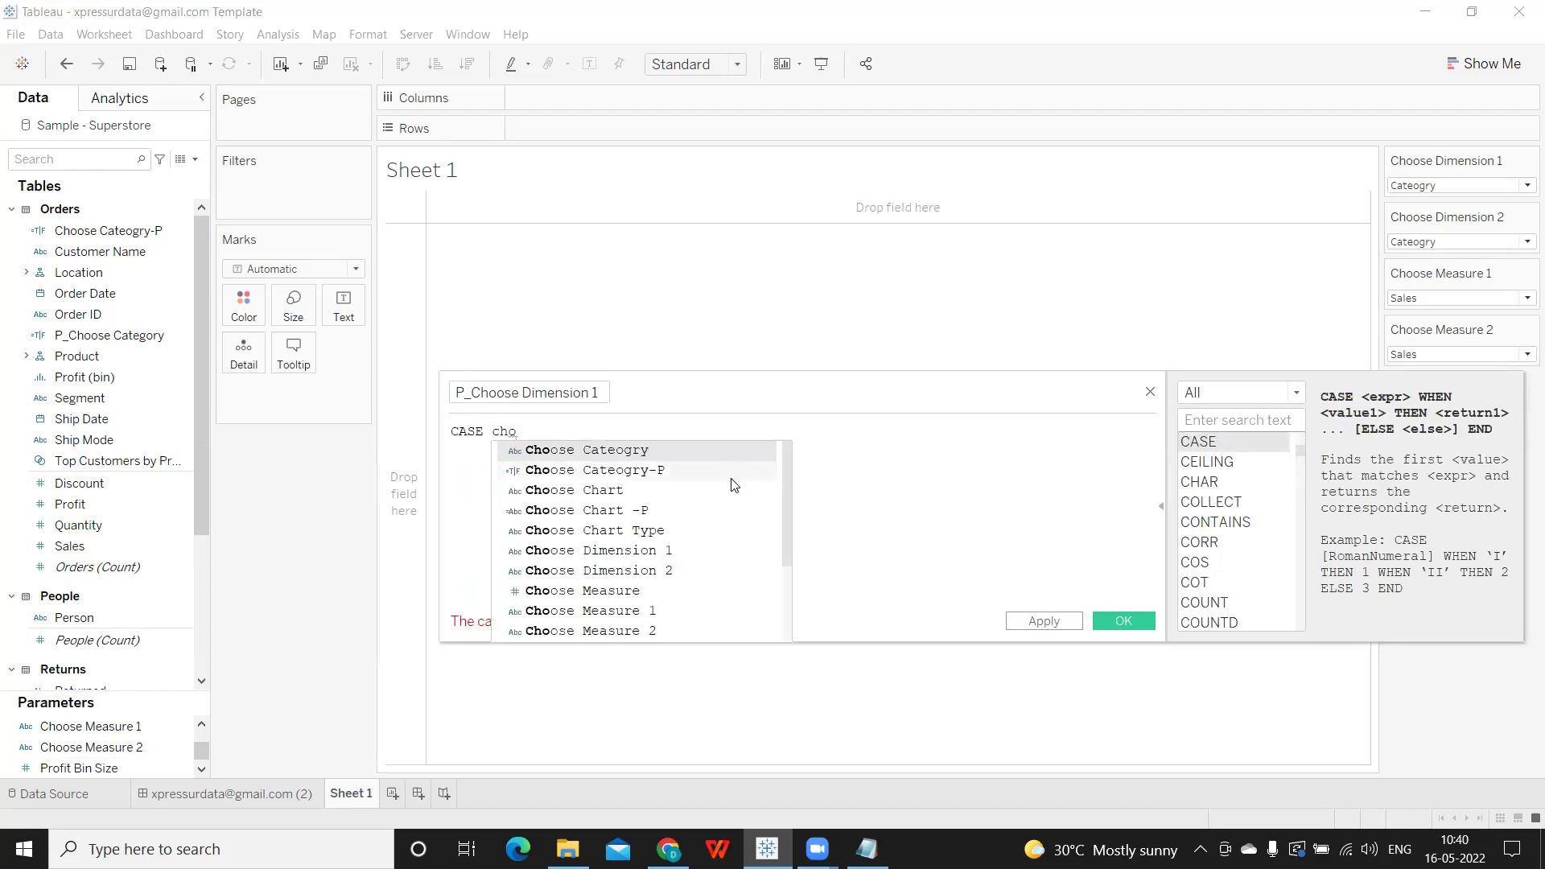
{"action": "type", "text": "ose dim"}
{"action": "key", "text": "Return"}
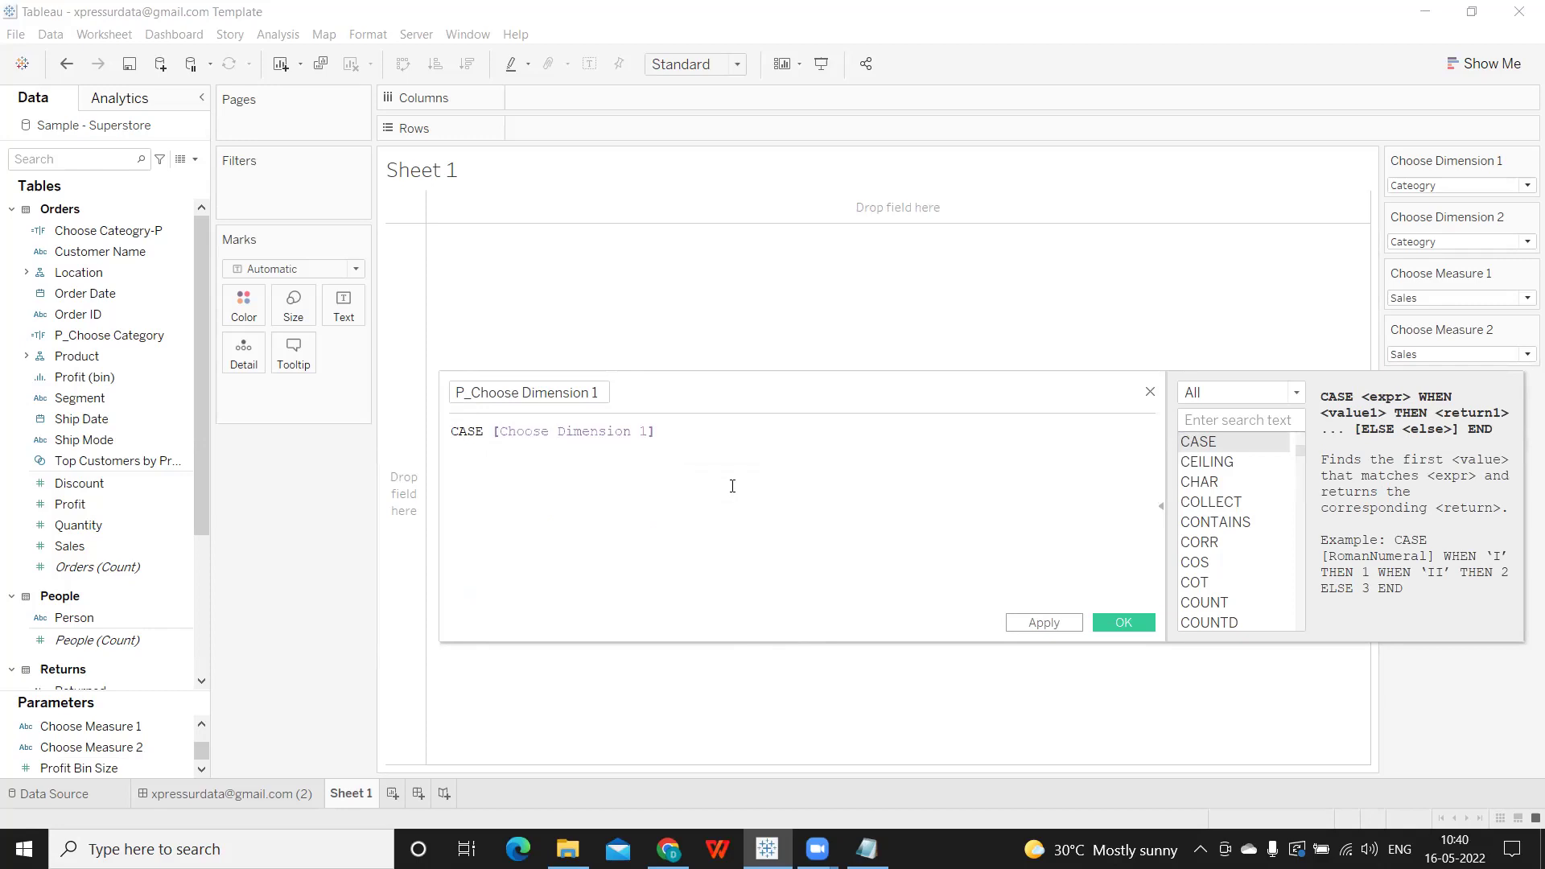
Finish the formula WHEN 'Cateogry' THEN [Category] WHEN 'Region' THEN [Region] END and apply it.
{"action": "type", "text": "wh"}
{"action": "key", "text": "Return"}
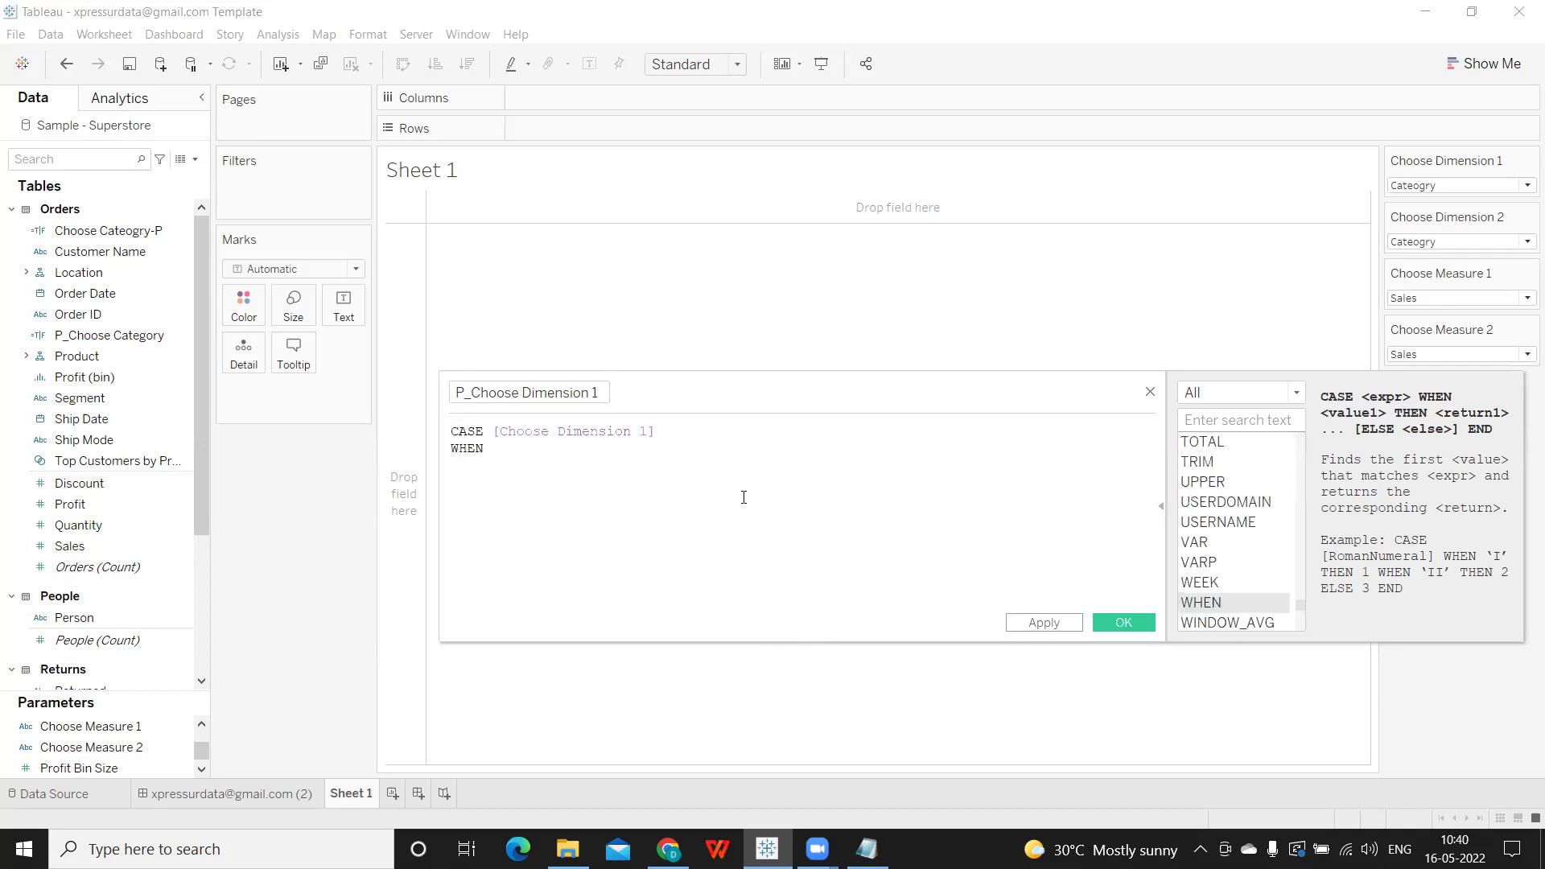
{"action": "type", "text": "'Cateogry' th"}
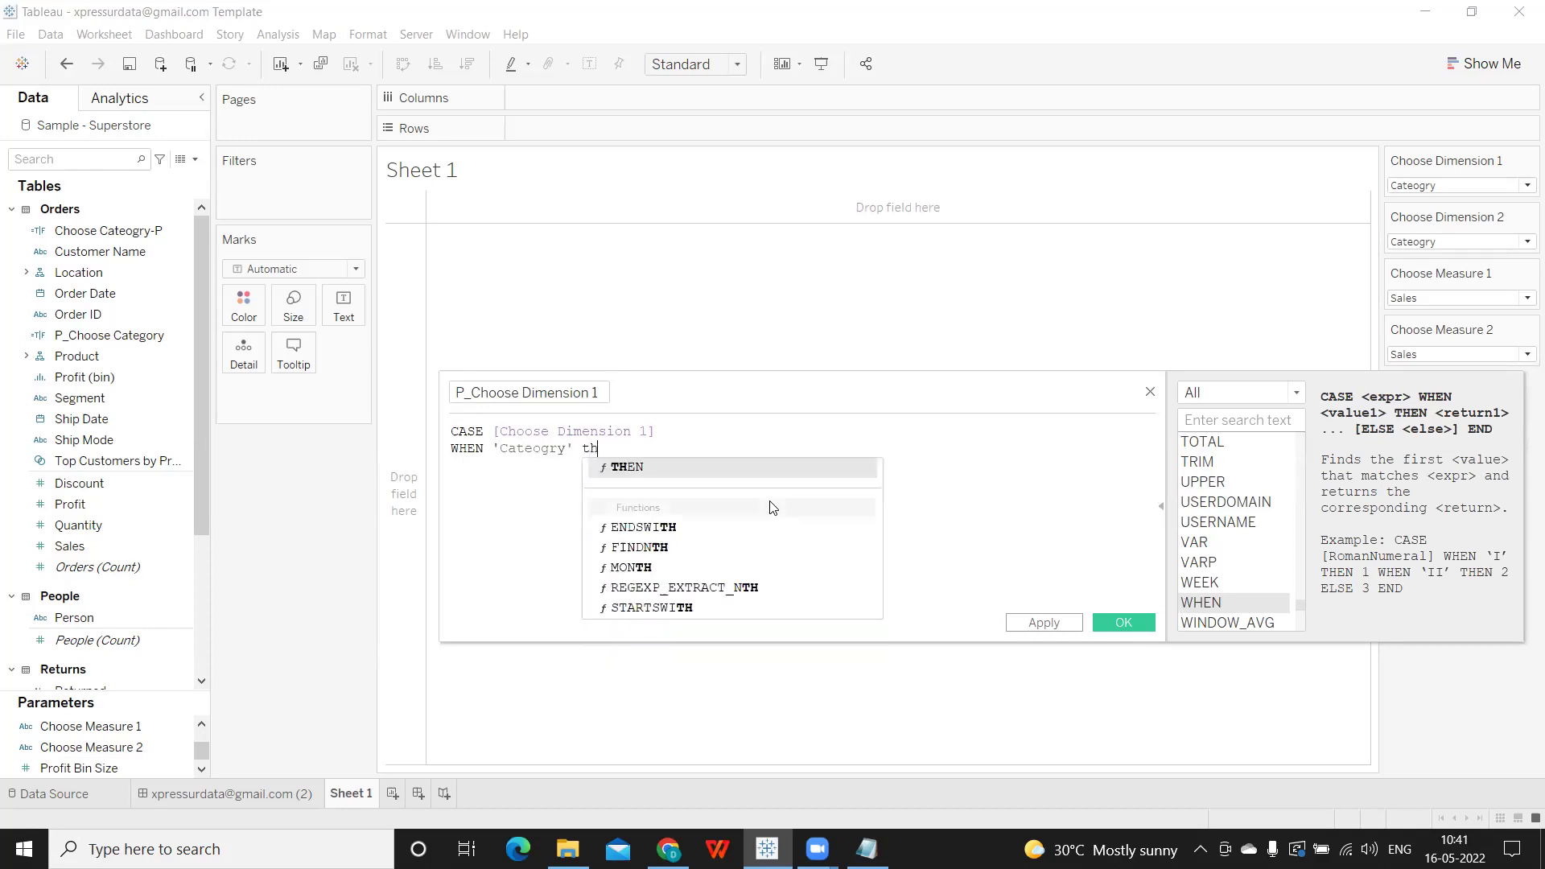
{"action": "key", "text": "Return"}
{"action": "type", "text": "ca"}
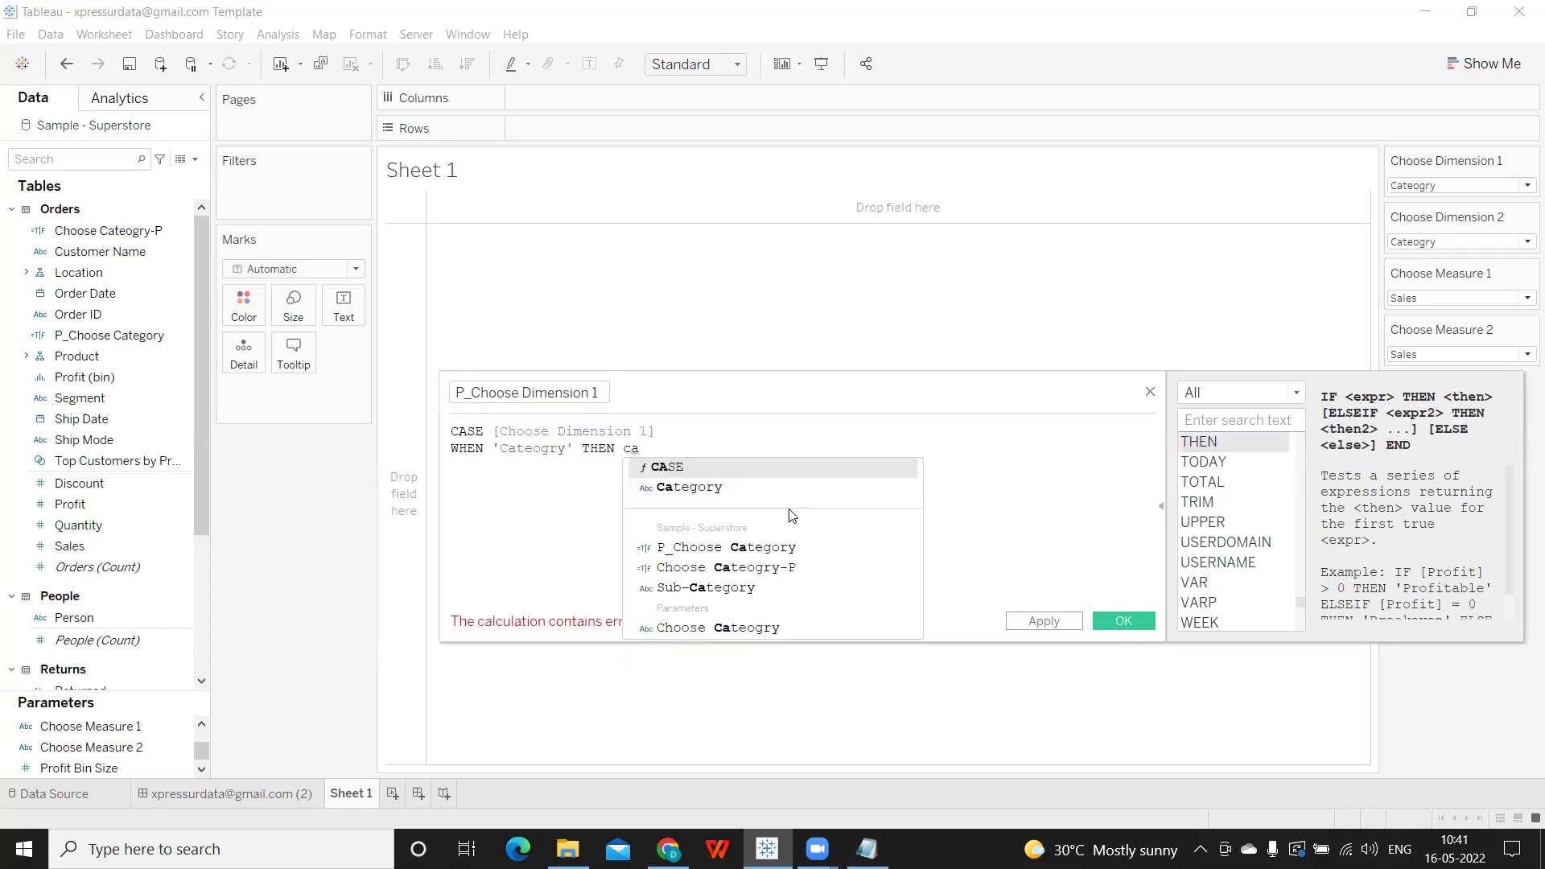
{"action": "key", "text": "Down"}
{"action": "key", "text": "Return"}
{"action": "type", "text": "WHEN "}
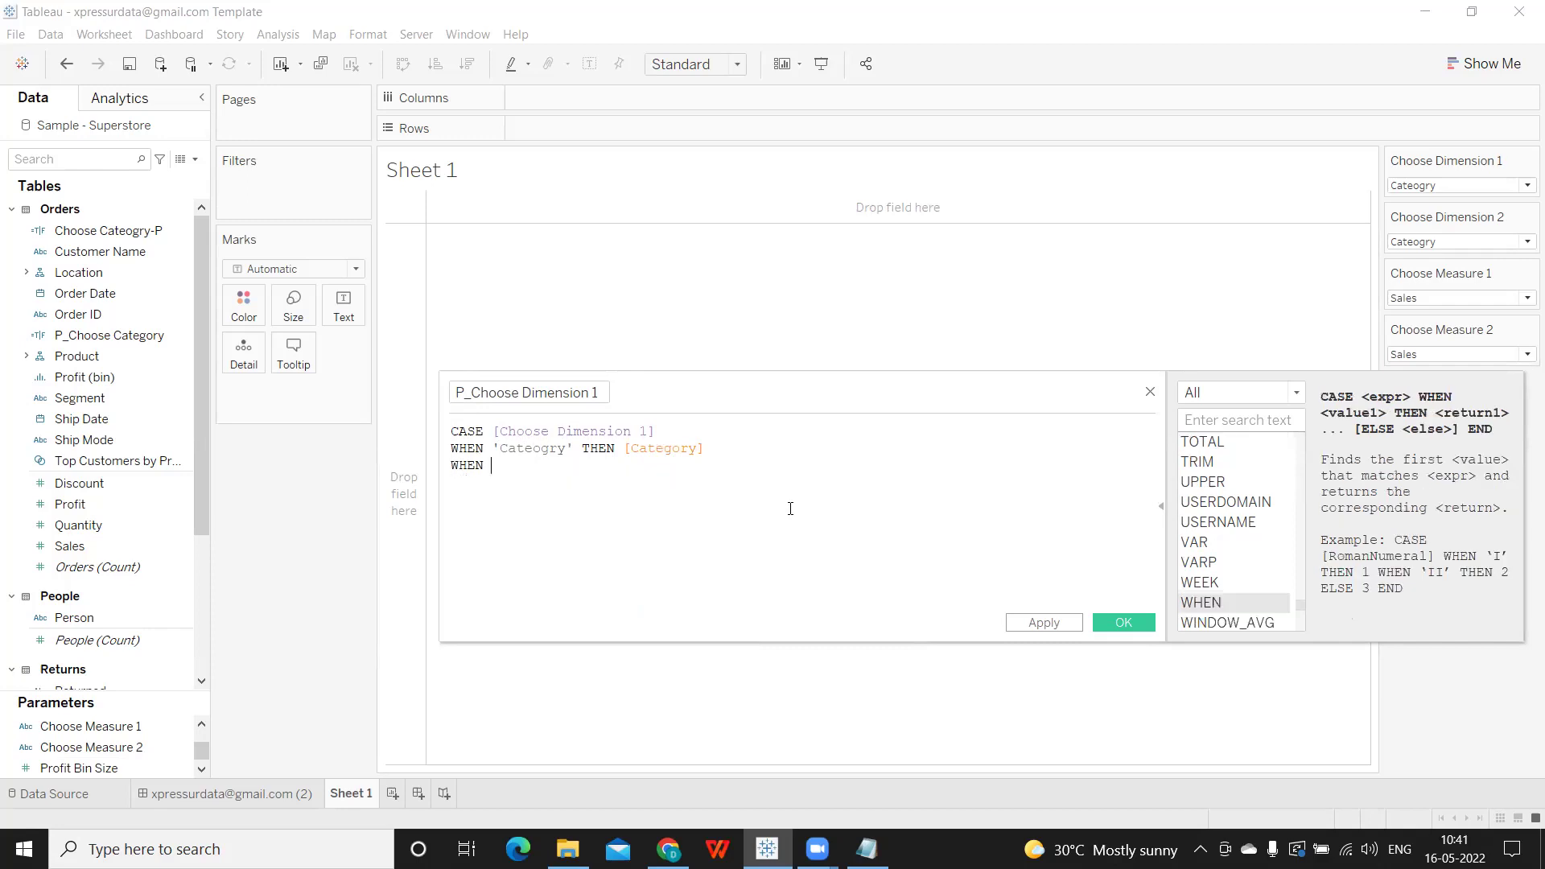
{"action": "type", "text": "'Region' THEN "}
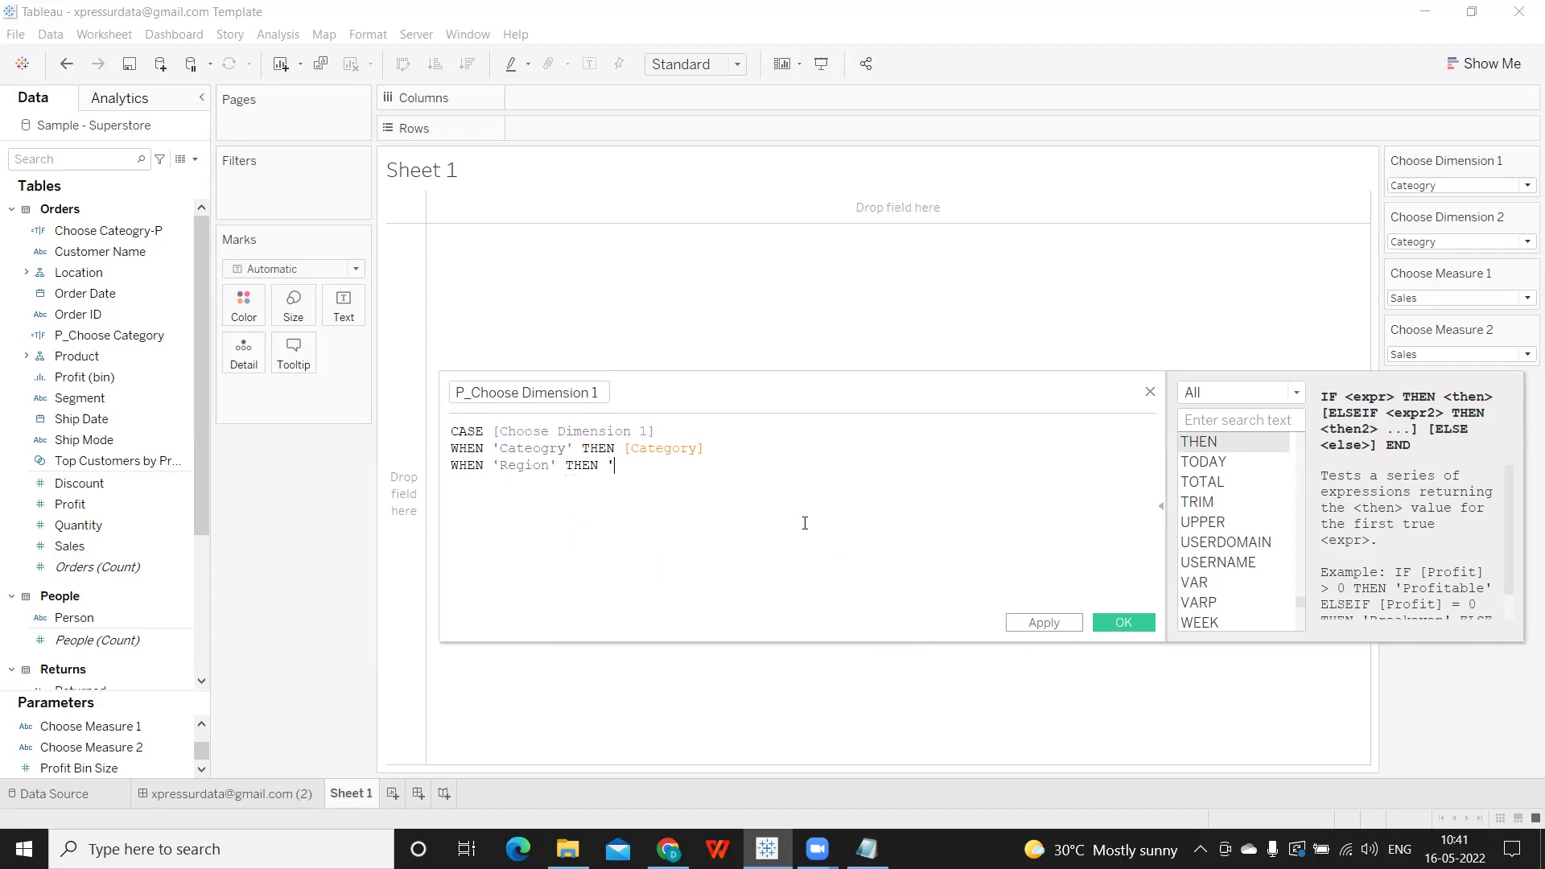
{"action": "type", "text": "regio"}
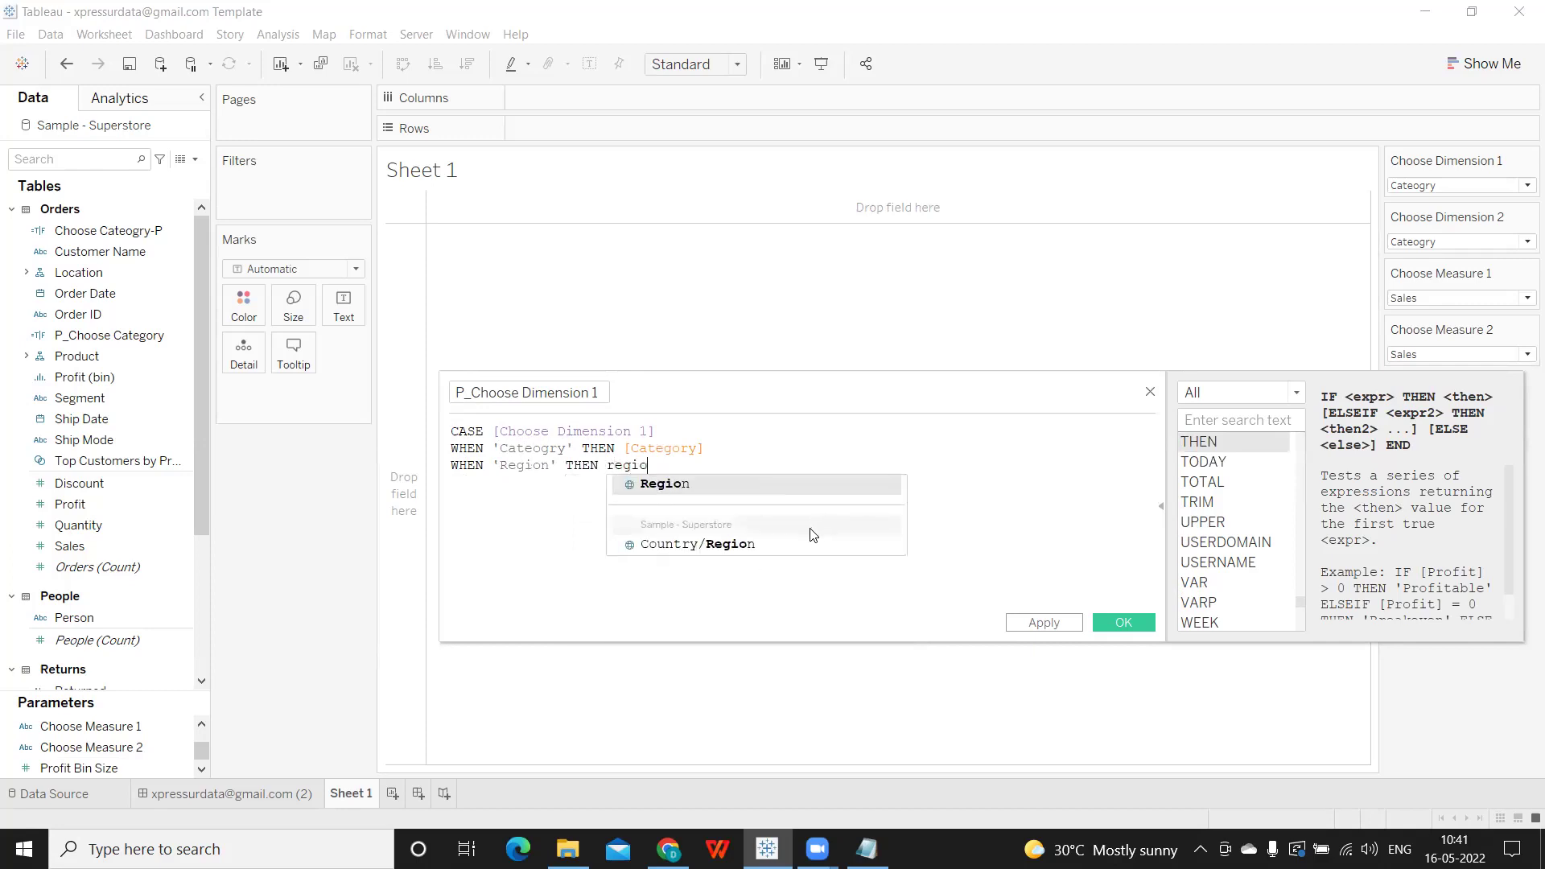
{"action": "key", "text": "Return"}
{"action": "type", "text": "end"}
{"action": "key", "text": "Return"}
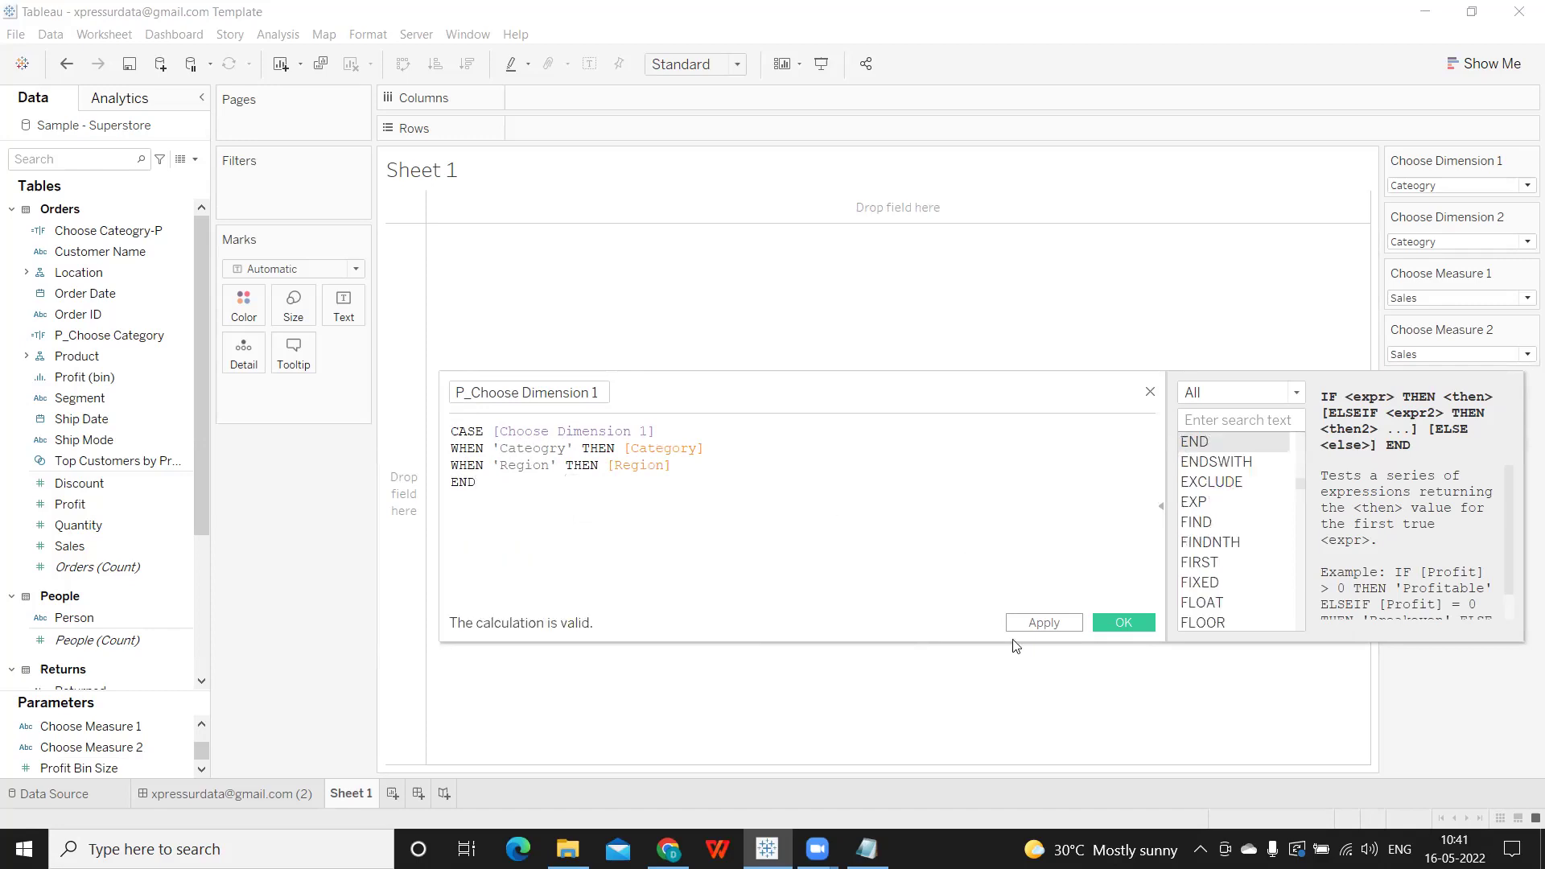
{"action": "left_click", "coordinate": [1044, 623]}
Close the calculation editor and duplicate the P_Choose Dimension 1 field.
{"action": "left_click", "coordinate": [1123, 622]}
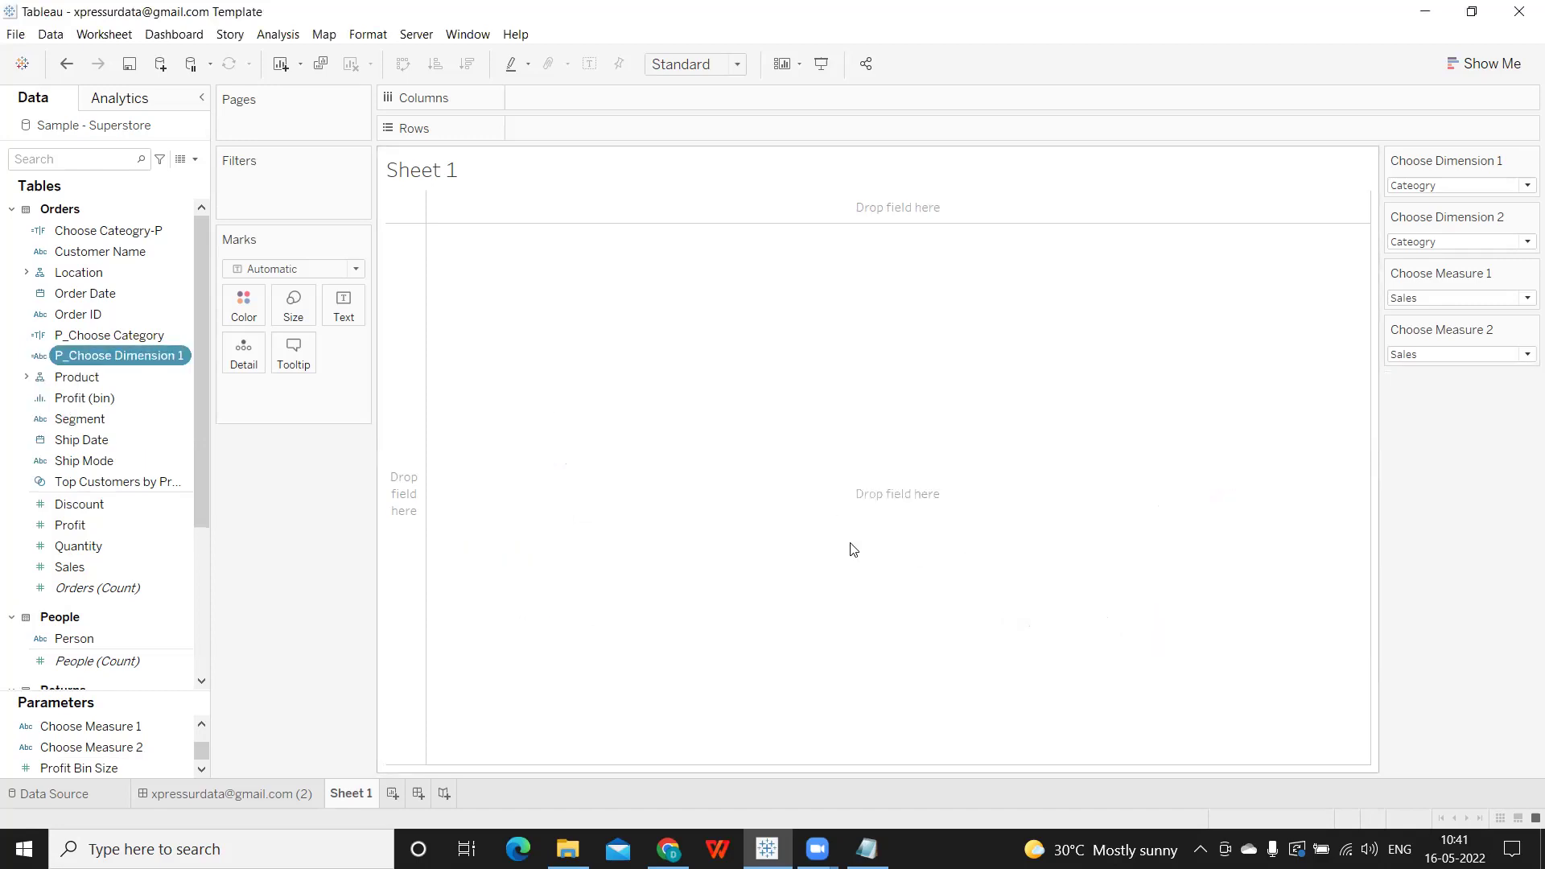
{"action": "right_click", "coordinate": [179, 356]}
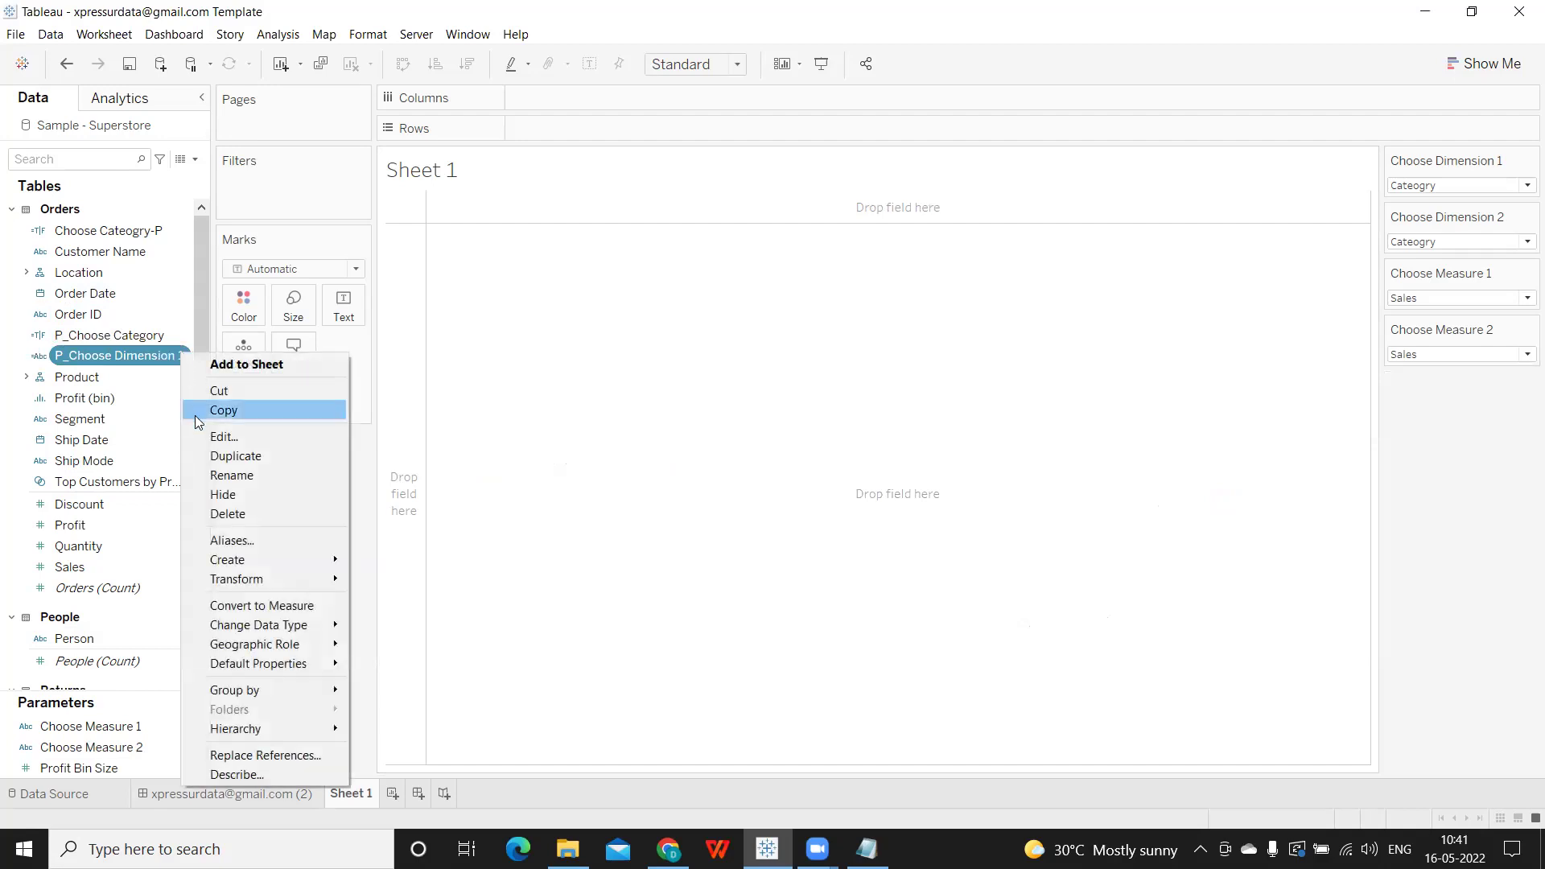
{"action": "left_click", "coordinate": [219, 459]}
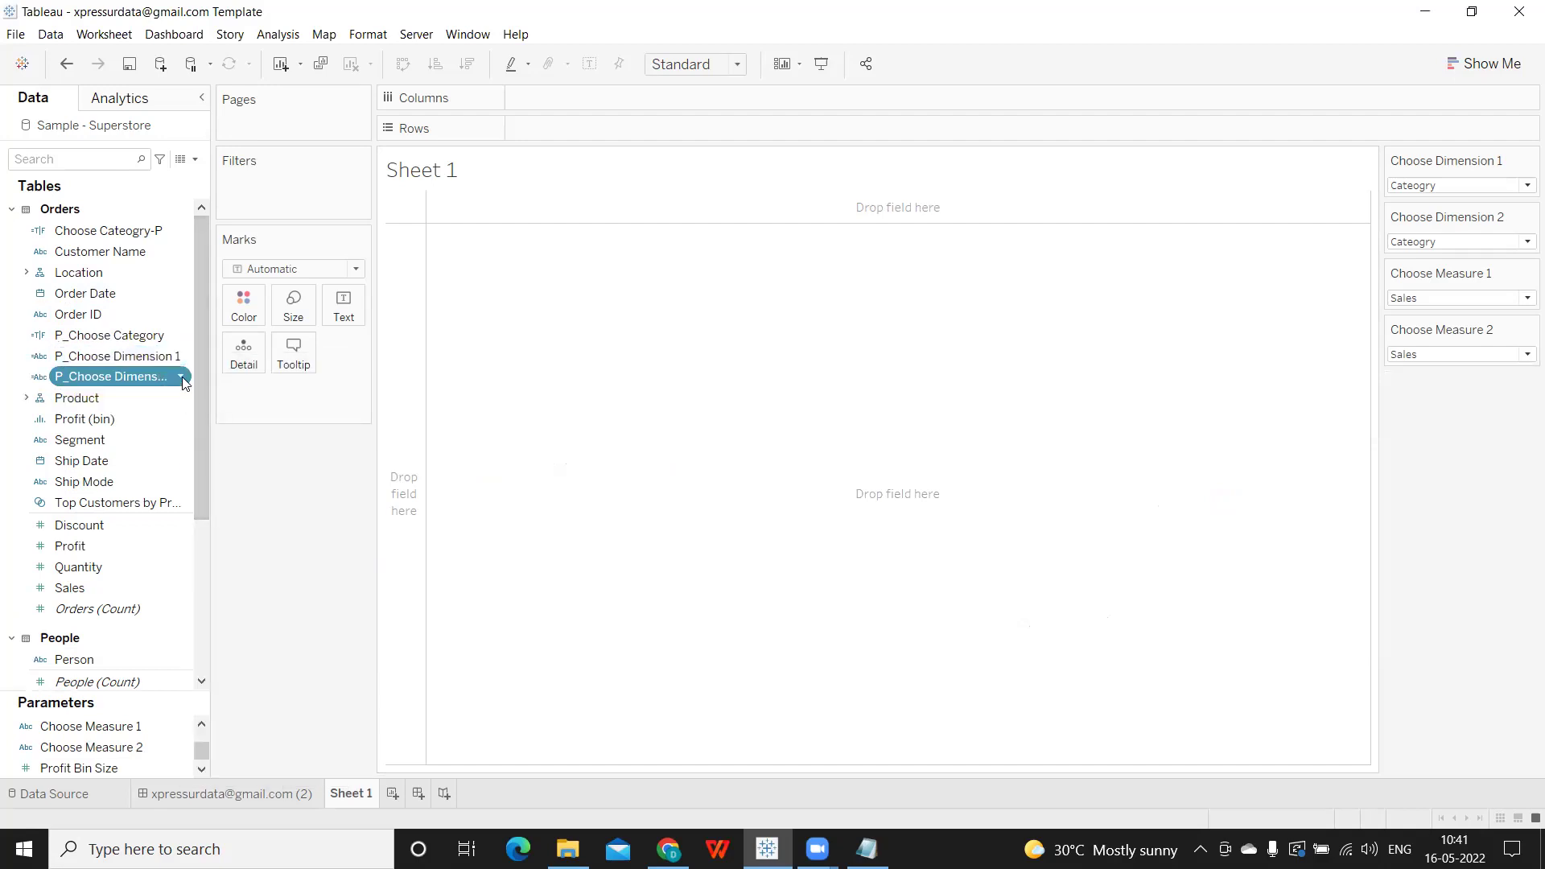
Rename the copy P_Choose Dimension 2 and make its CASE use [Choose Dimension 2].
{"action": "left_click", "coordinate": [184, 382]}
{"action": "left_click", "coordinate": [217, 458]}
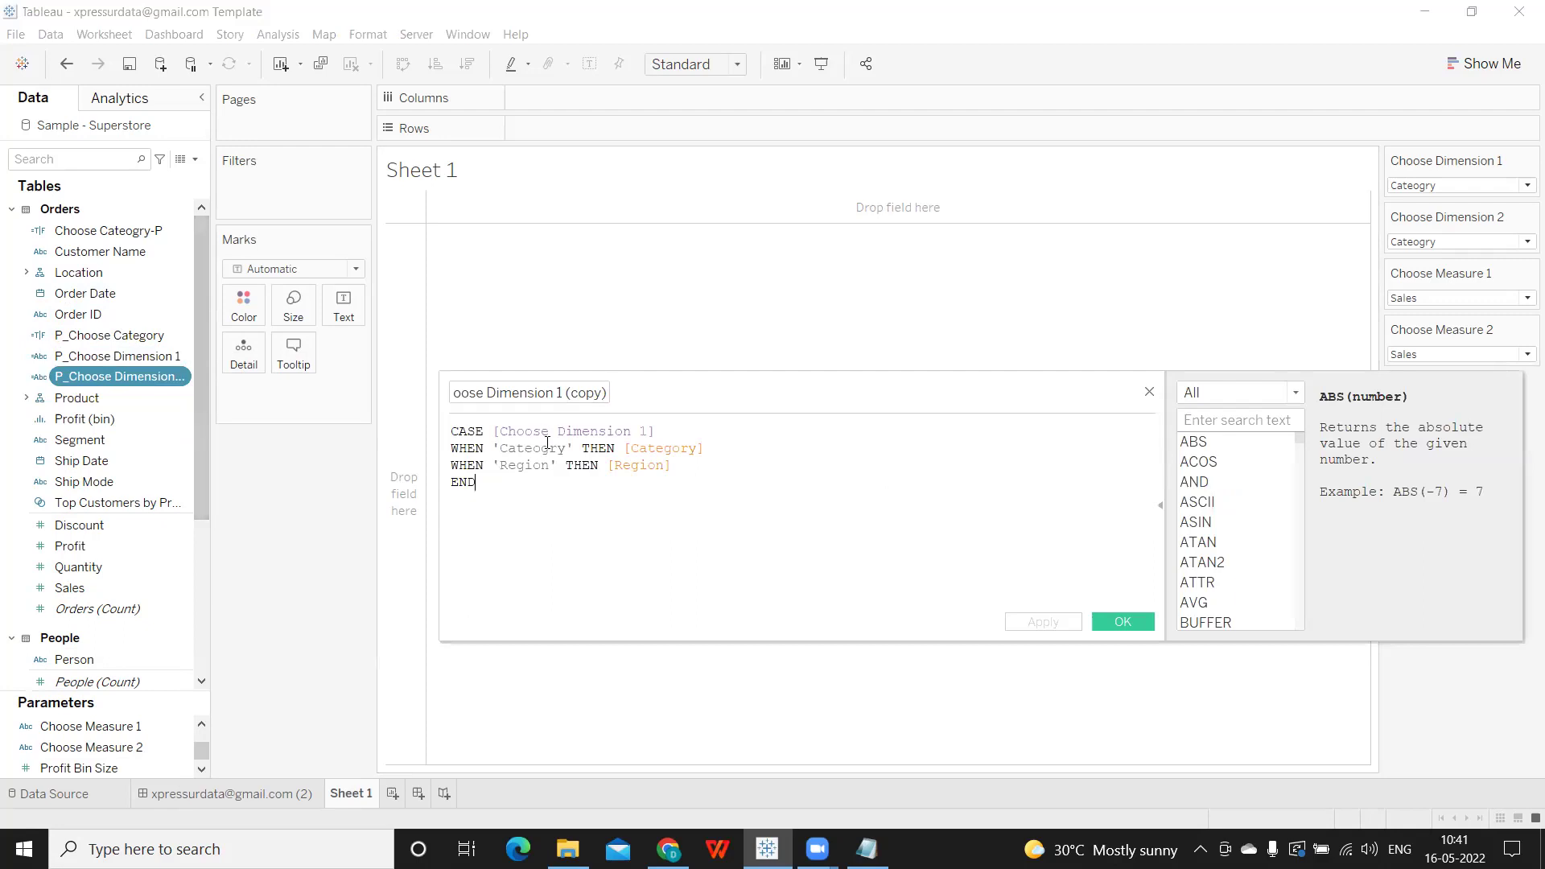
{"action": "left_click_drag", "start_coordinate": [557, 392], "coordinate": [619, 393]}
{"action": "type", "text": "2"}
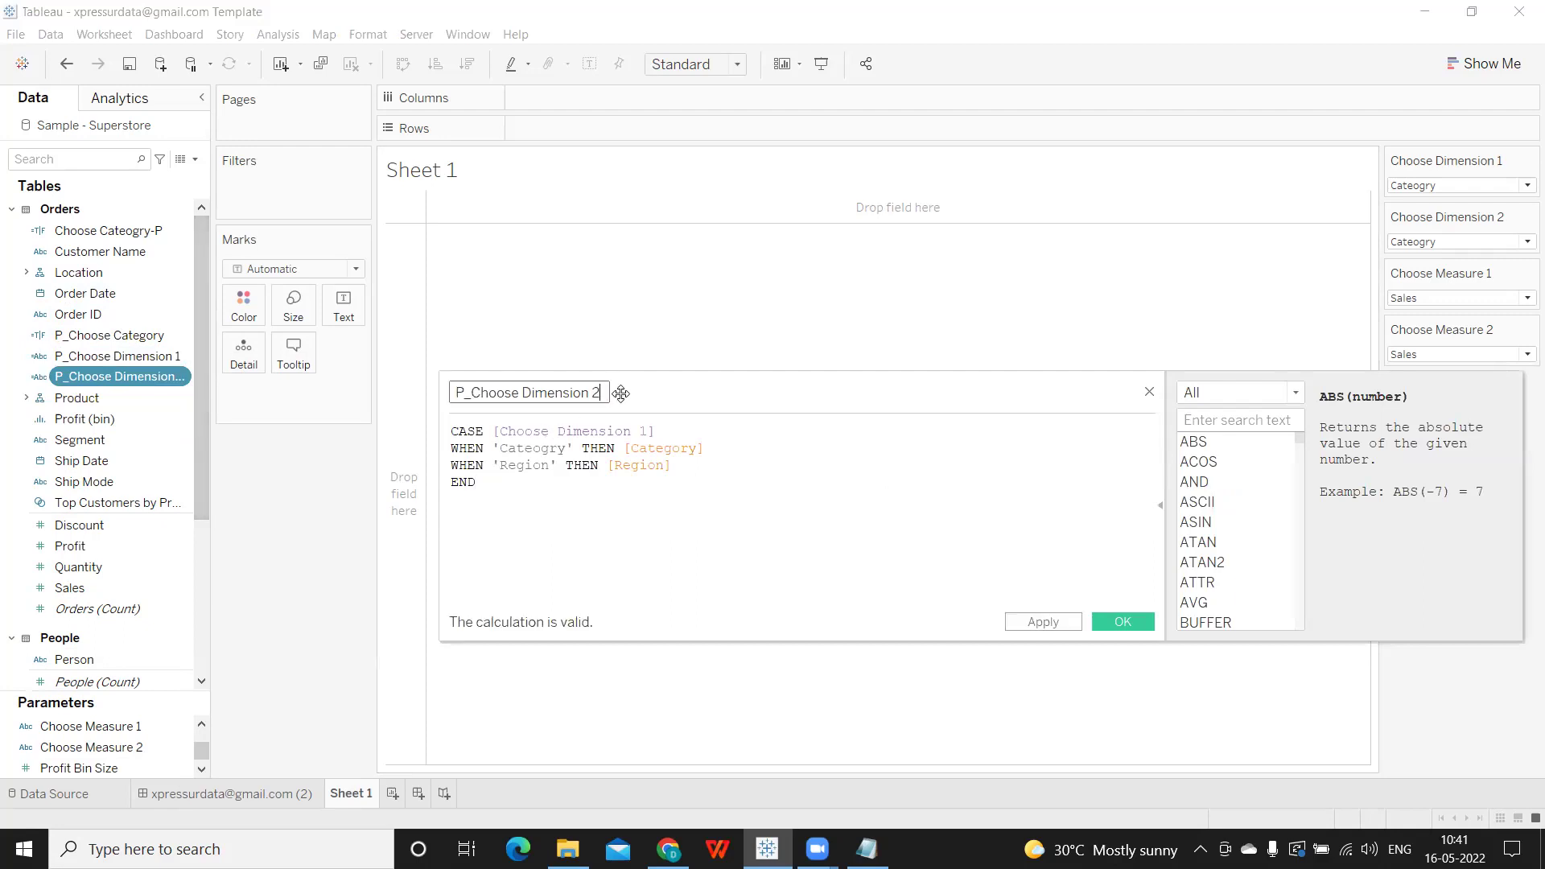
{"action": "left_click", "coordinate": [649, 432]}
{"action": "key", "text": "BackSpace"}
{"action": "type", "text": "2"}
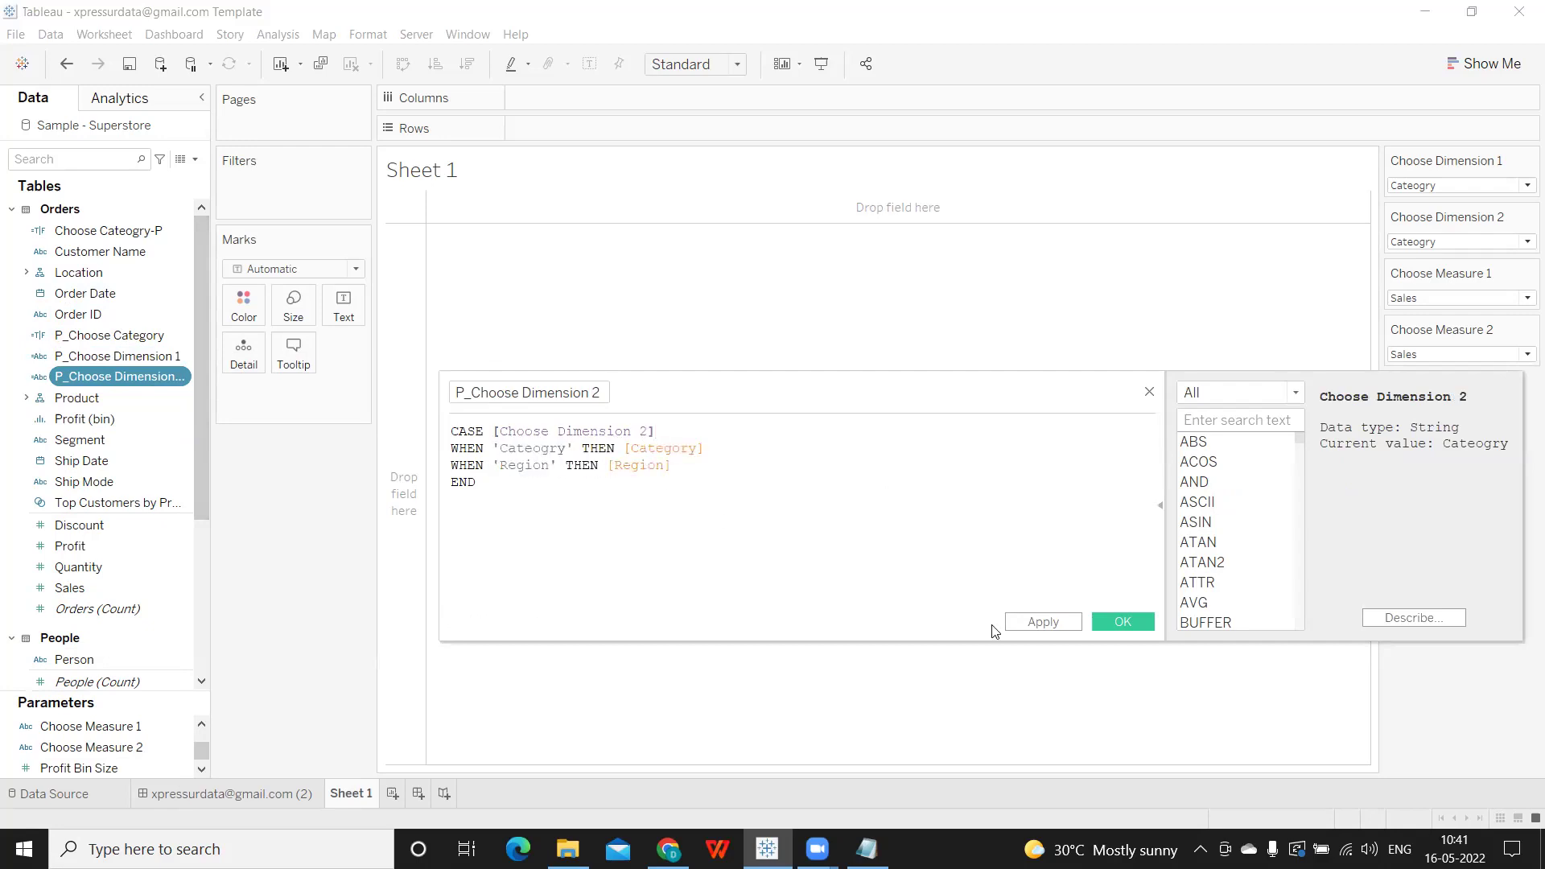
{"action": "left_click", "coordinate": [1045, 623]}
Close the calculation editor and place P_Choose Dimension 2 and a second calculated dimension on Columns.
{"action": "left_click", "coordinate": [1122, 622]}
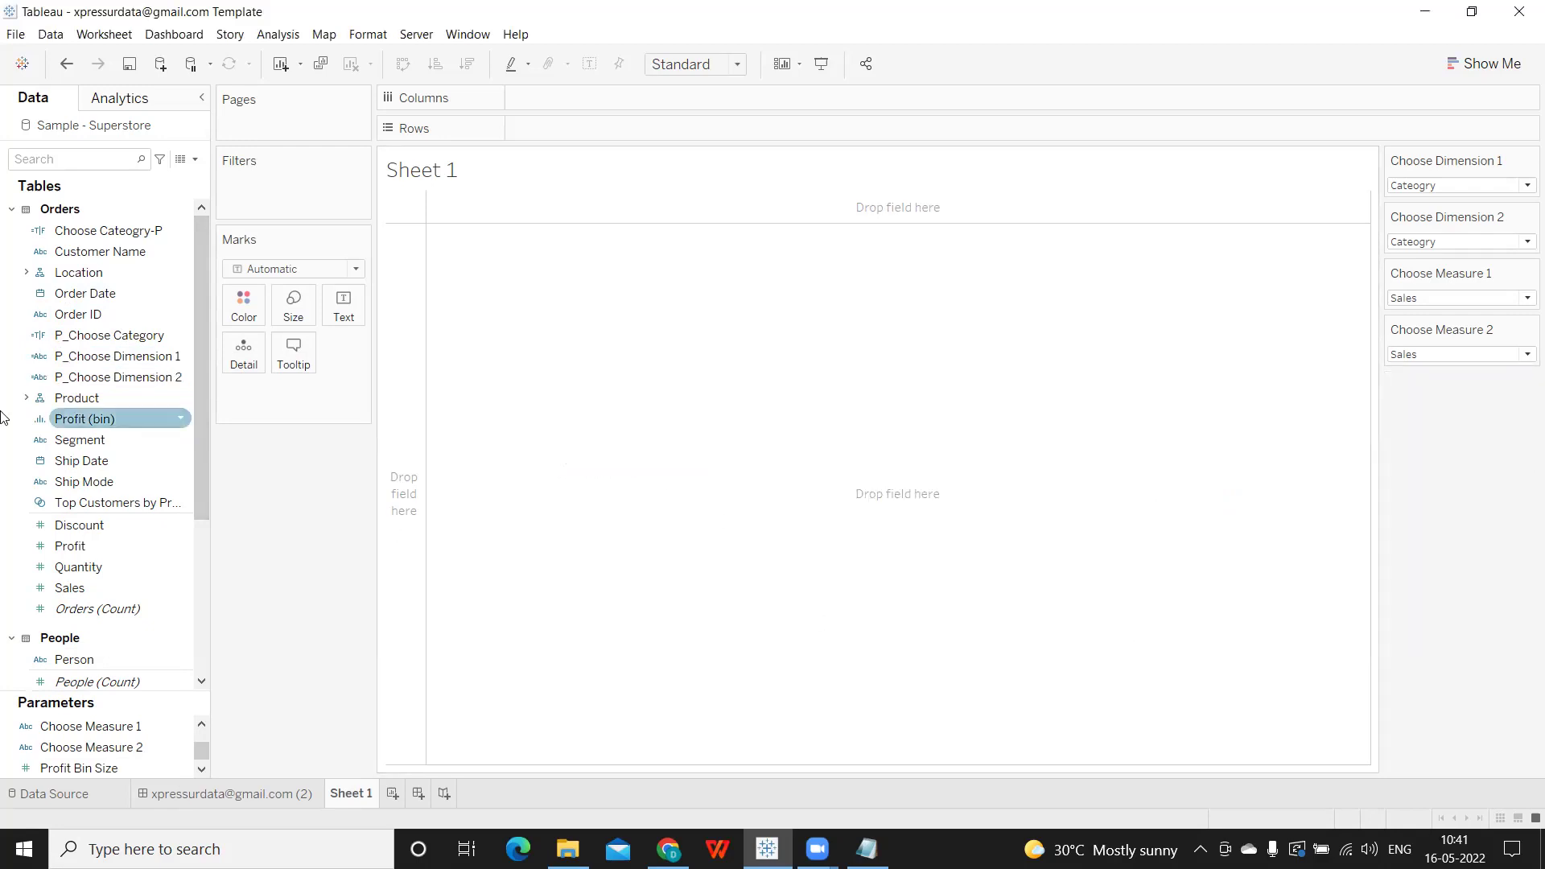
{"action": "left_click_drag", "start_coordinate": [132, 377], "coordinate": [594, 100]}
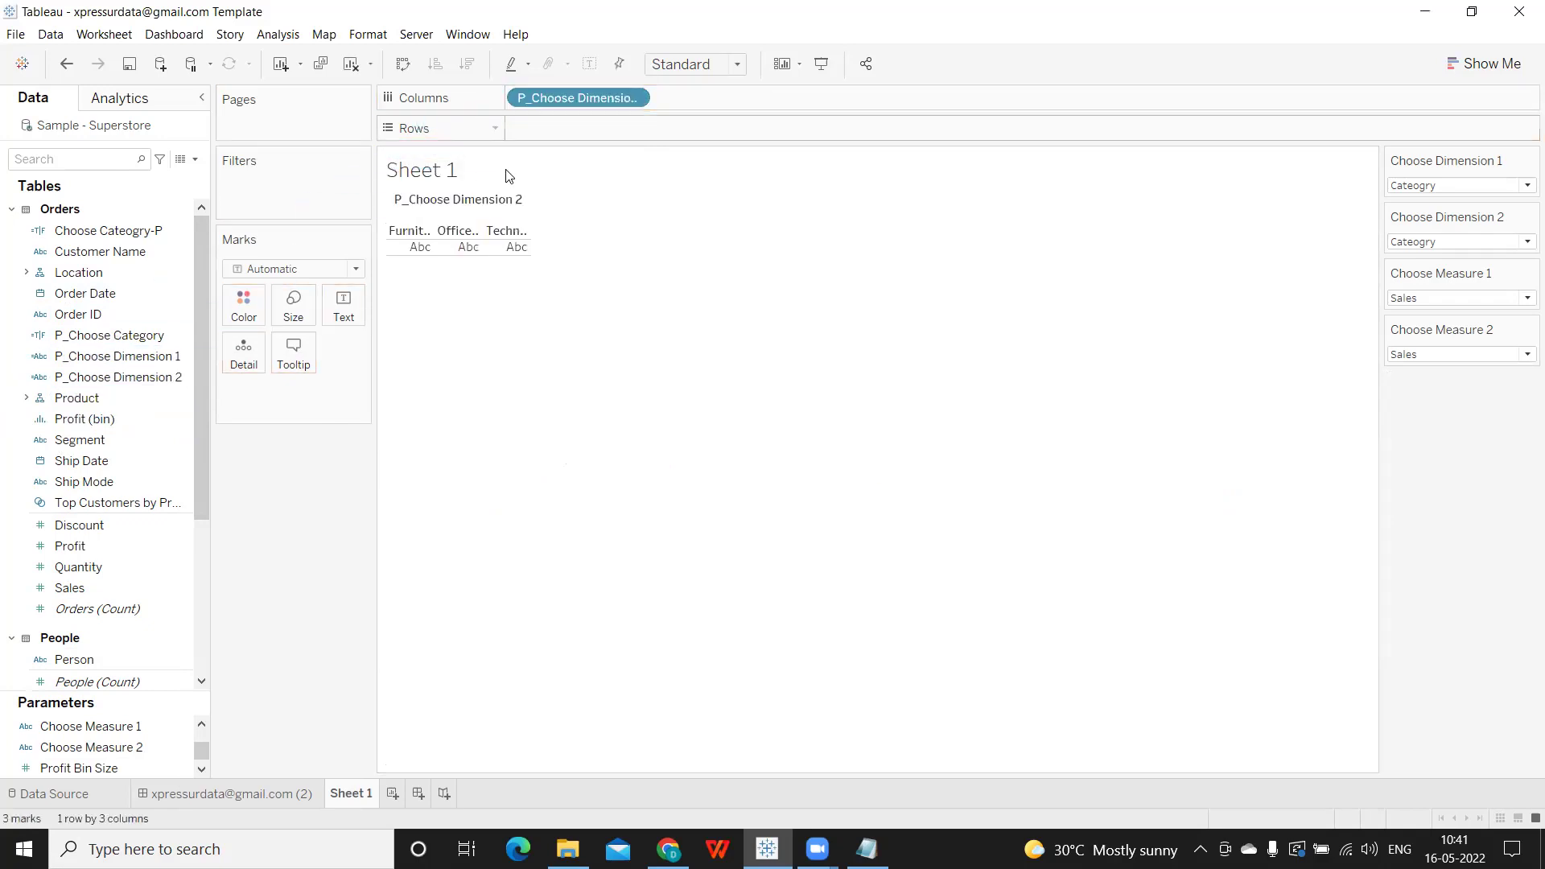
{"action": "left_click_drag", "start_coordinate": [146, 376], "coordinate": [805, 103]}
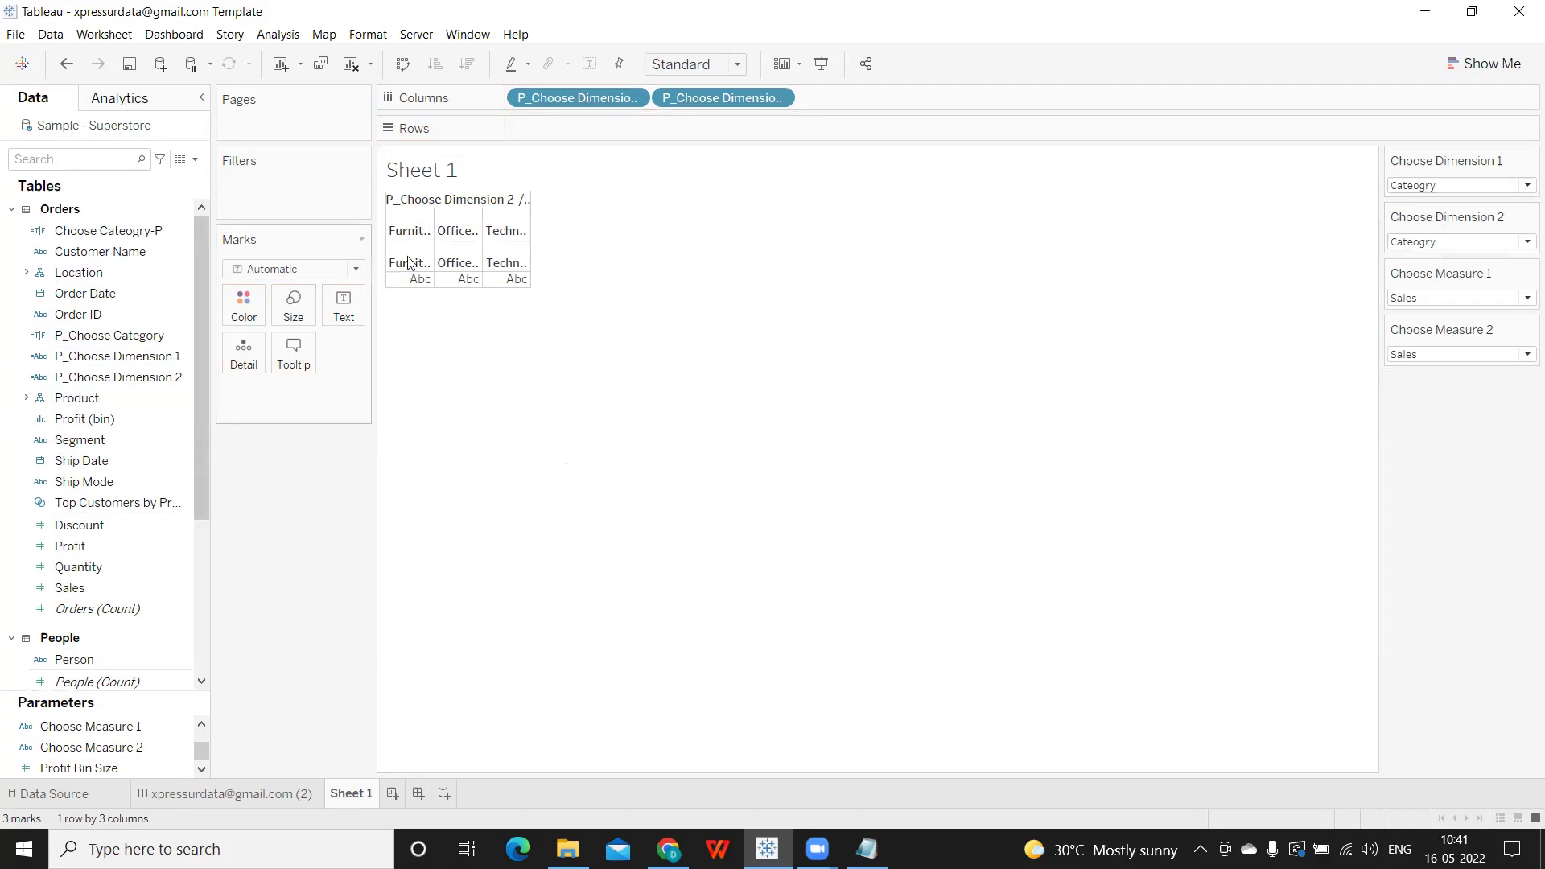
Set Choose Dimension 2 to Region, briefly switching Choose Dimension 1 to Region and back to Category.
{"action": "left_click", "coordinate": [1400, 246]}
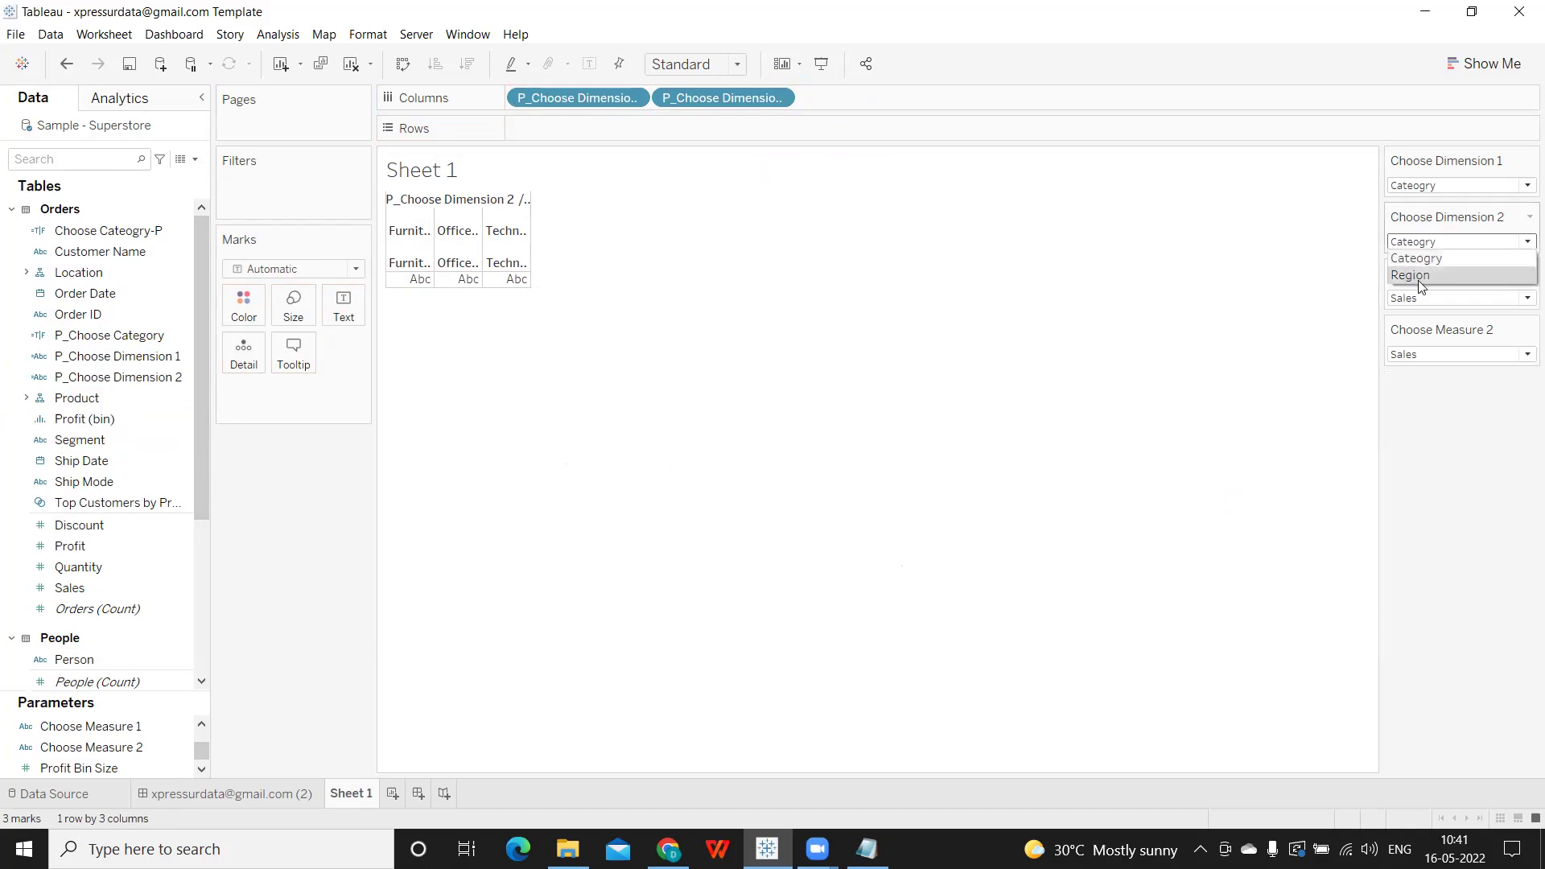
{"action": "left_click", "coordinate": [1414, 274]}
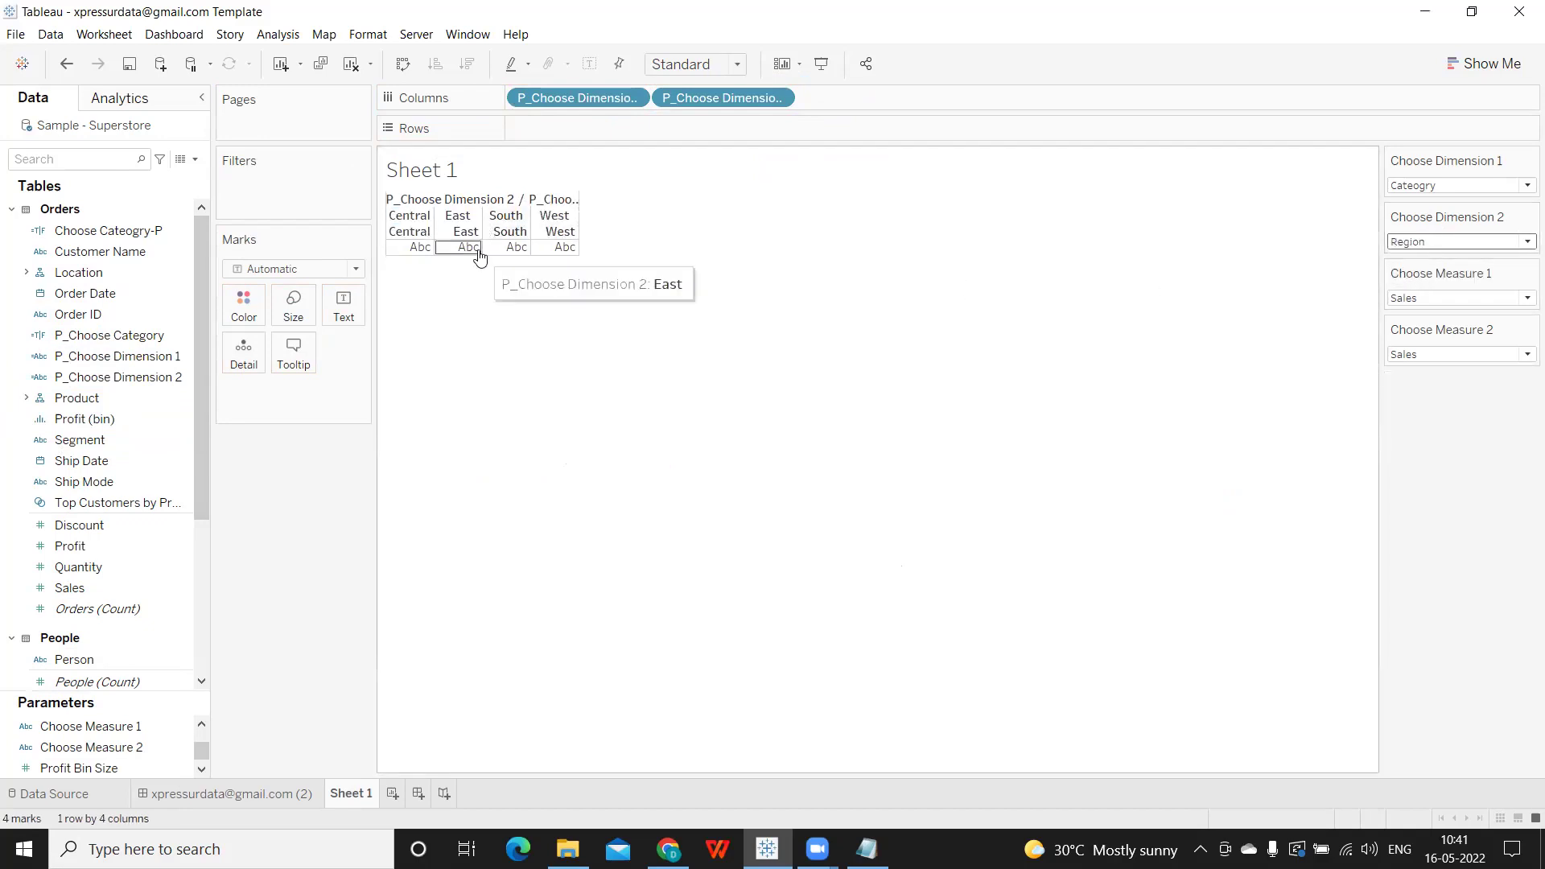
{"action": "left_click", "coordinate": [1407, 188]}
{"action": "left_click", "coordinate": [1411, 219]}
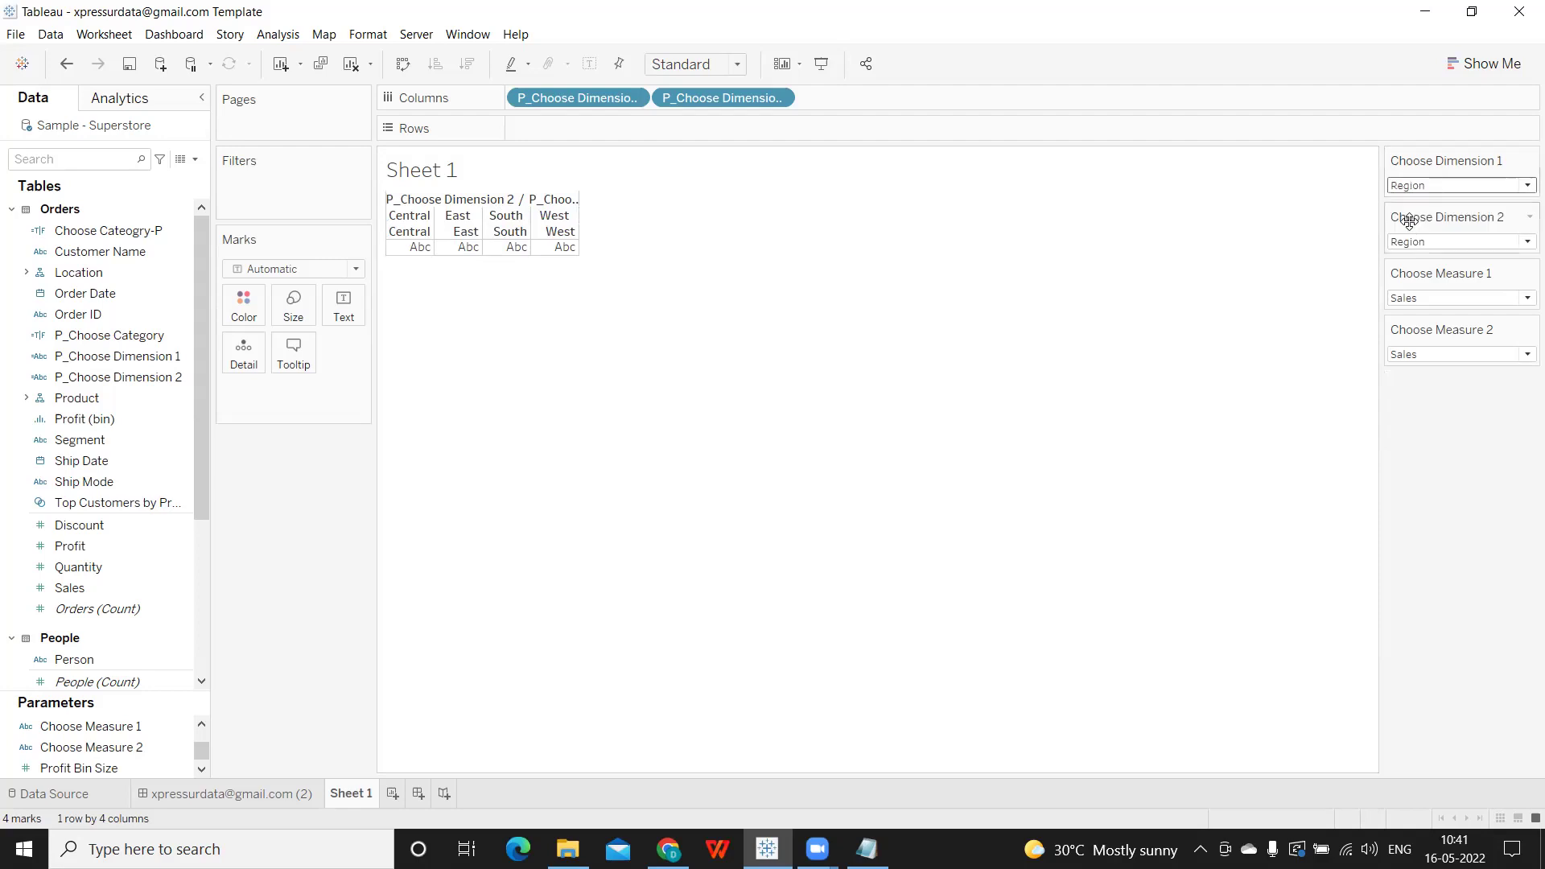
{"action": "left_click", "coordinate": [1421, 186]}
{"action": "left_click", "coordinate": [1422, 199]}
{"action": "left_click", "coordinate": [121, 356]}
{"action": "left_click", "coordinate": [158, 378]}
Review the P_Choose Dimension 1 formula in the calculation editor, leaving it unchanged.
{"action": "left_click", "coordinate": [164, 359]}
{"action": "left_click", "coordinate": [182, 355]}
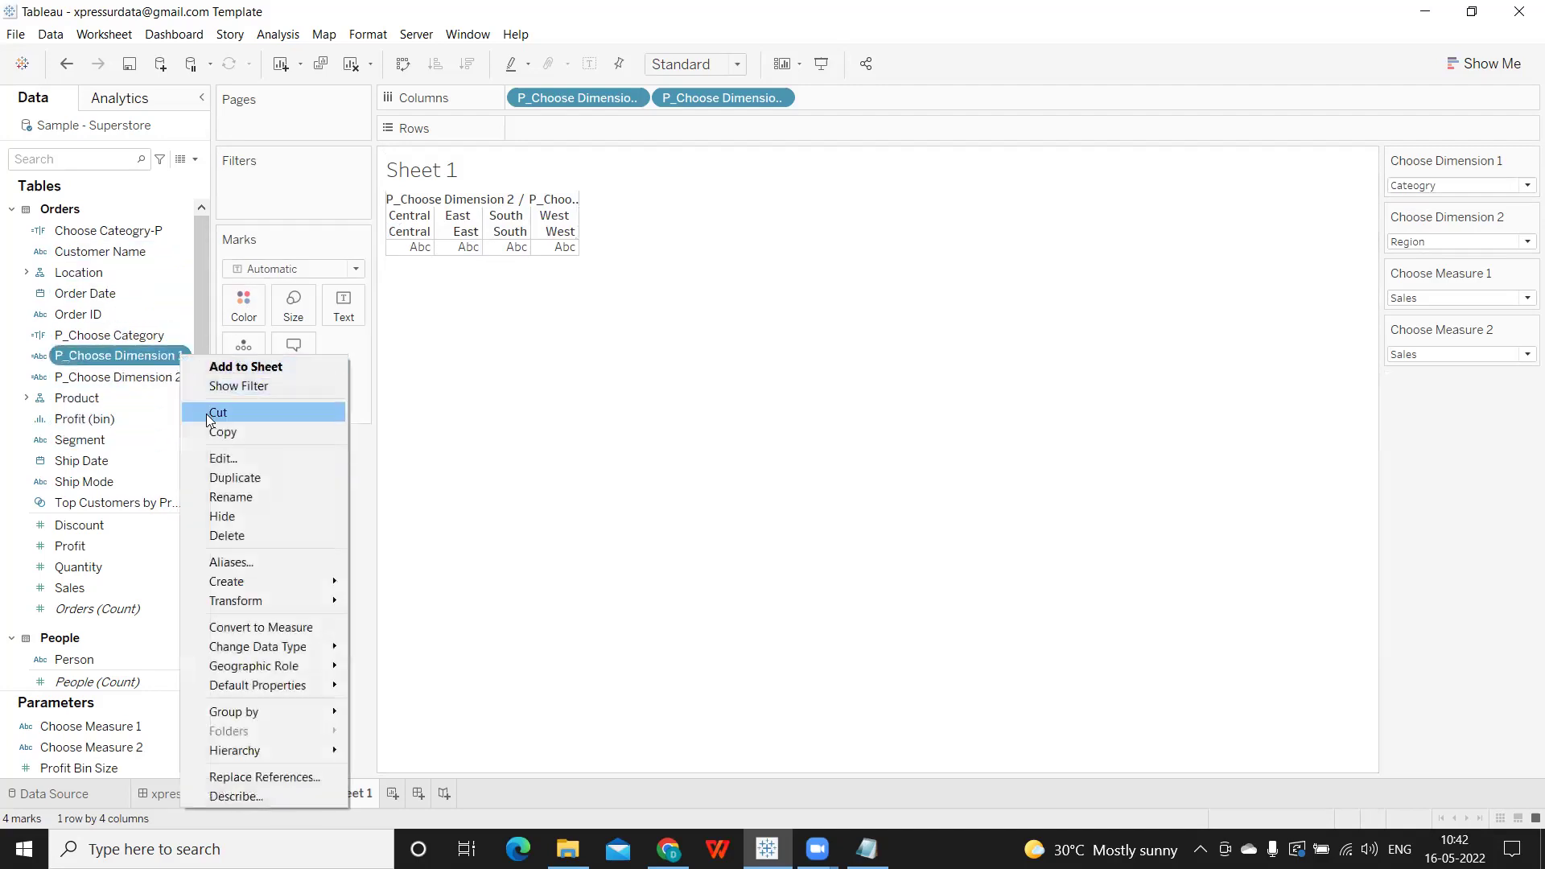
{"action": "left_click", "coordinate": [219, 458]}
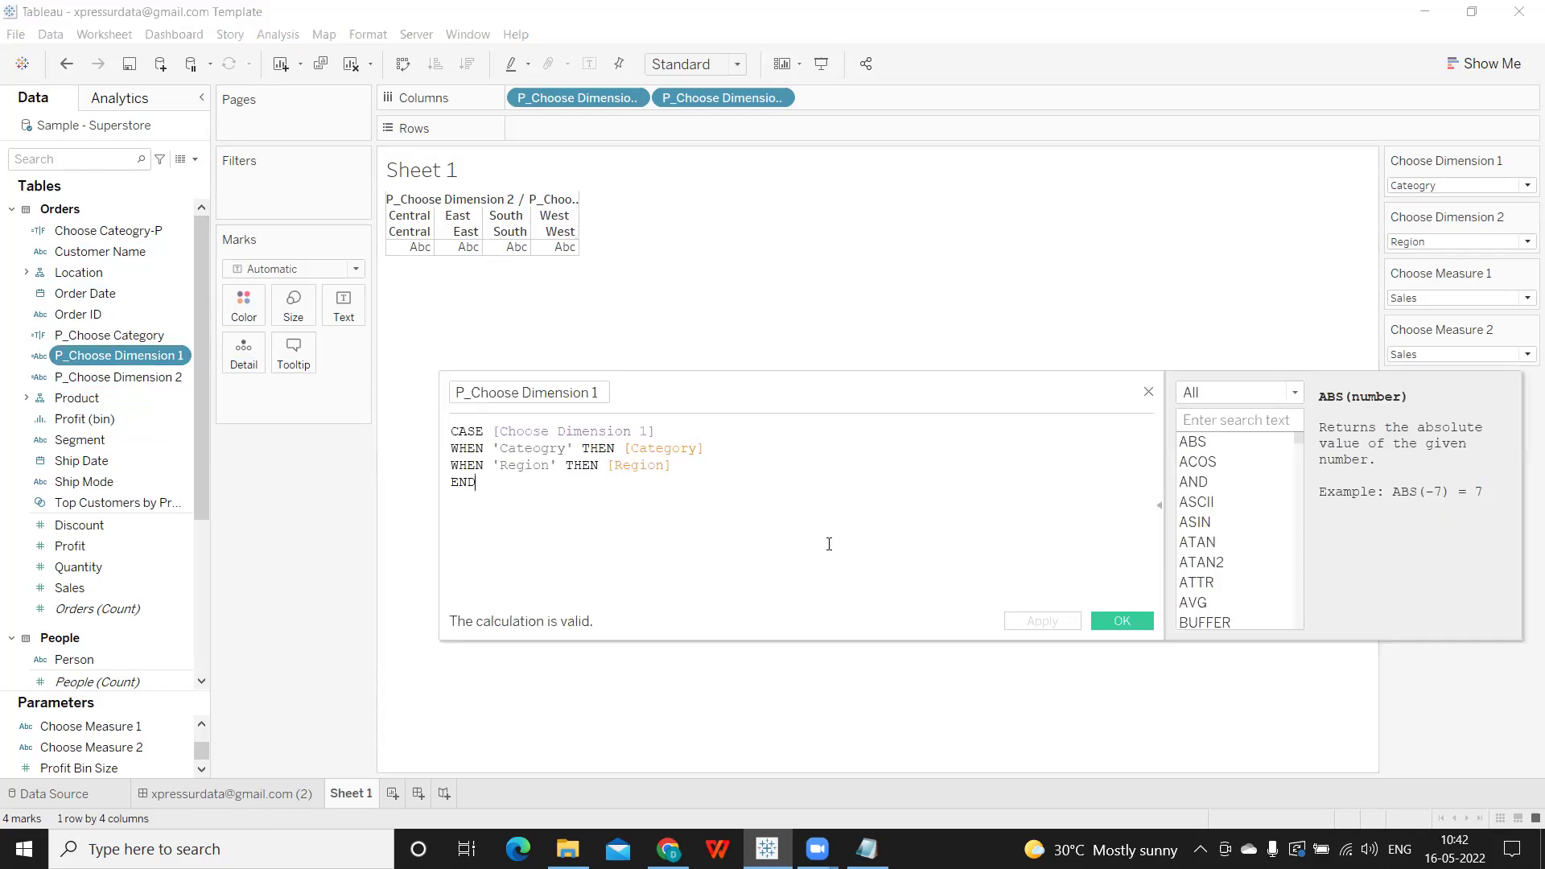
{"action": "left_click", "coordinate": [1104, 619]}
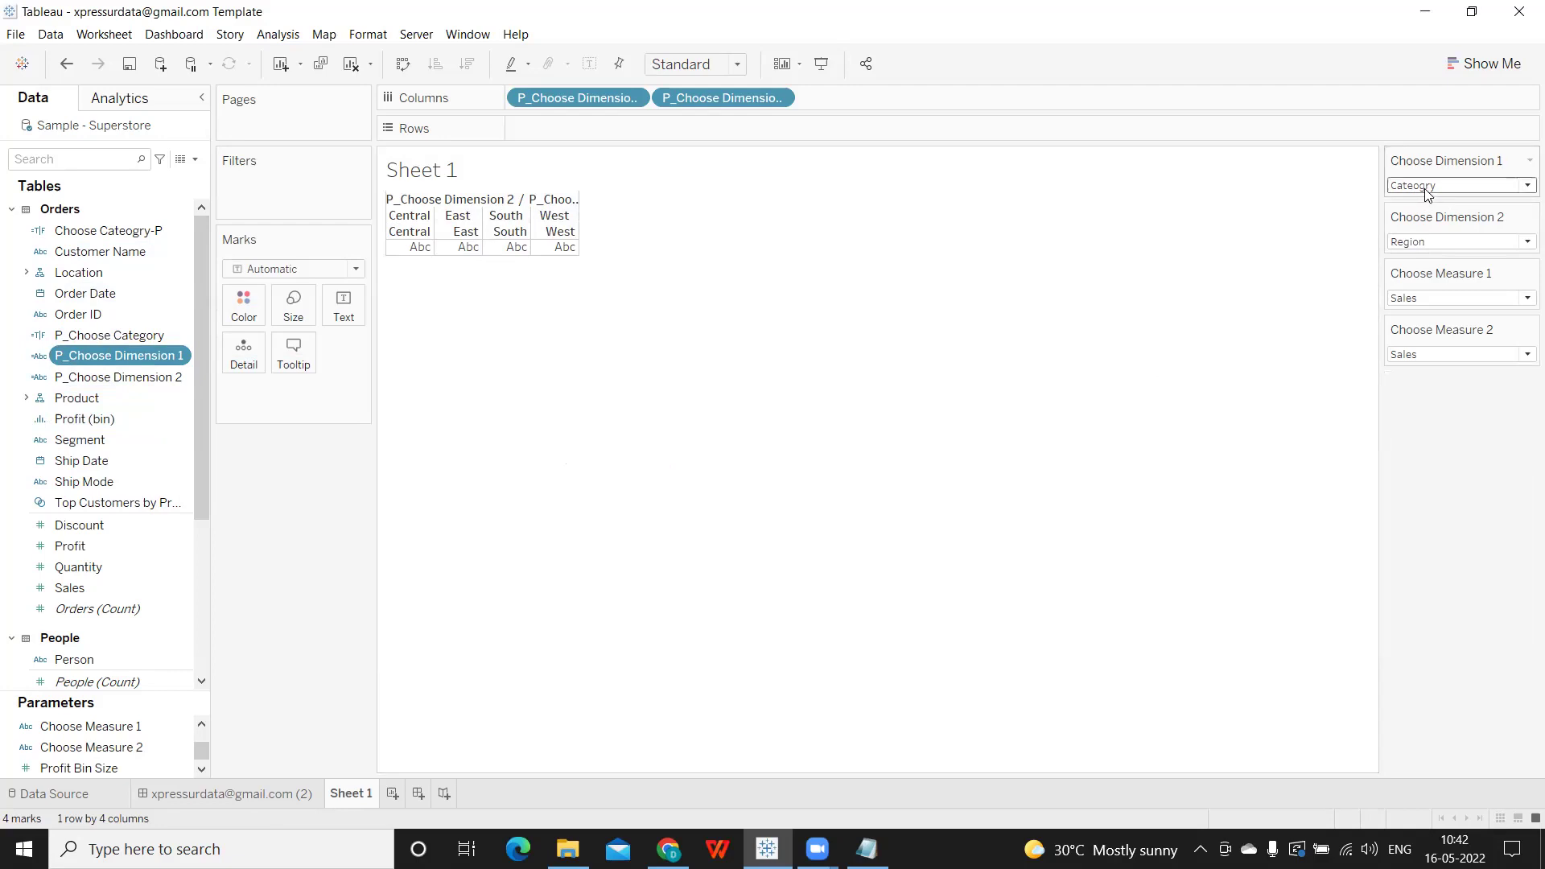
{"action": "left_click", "coordinate": [182, 358]}
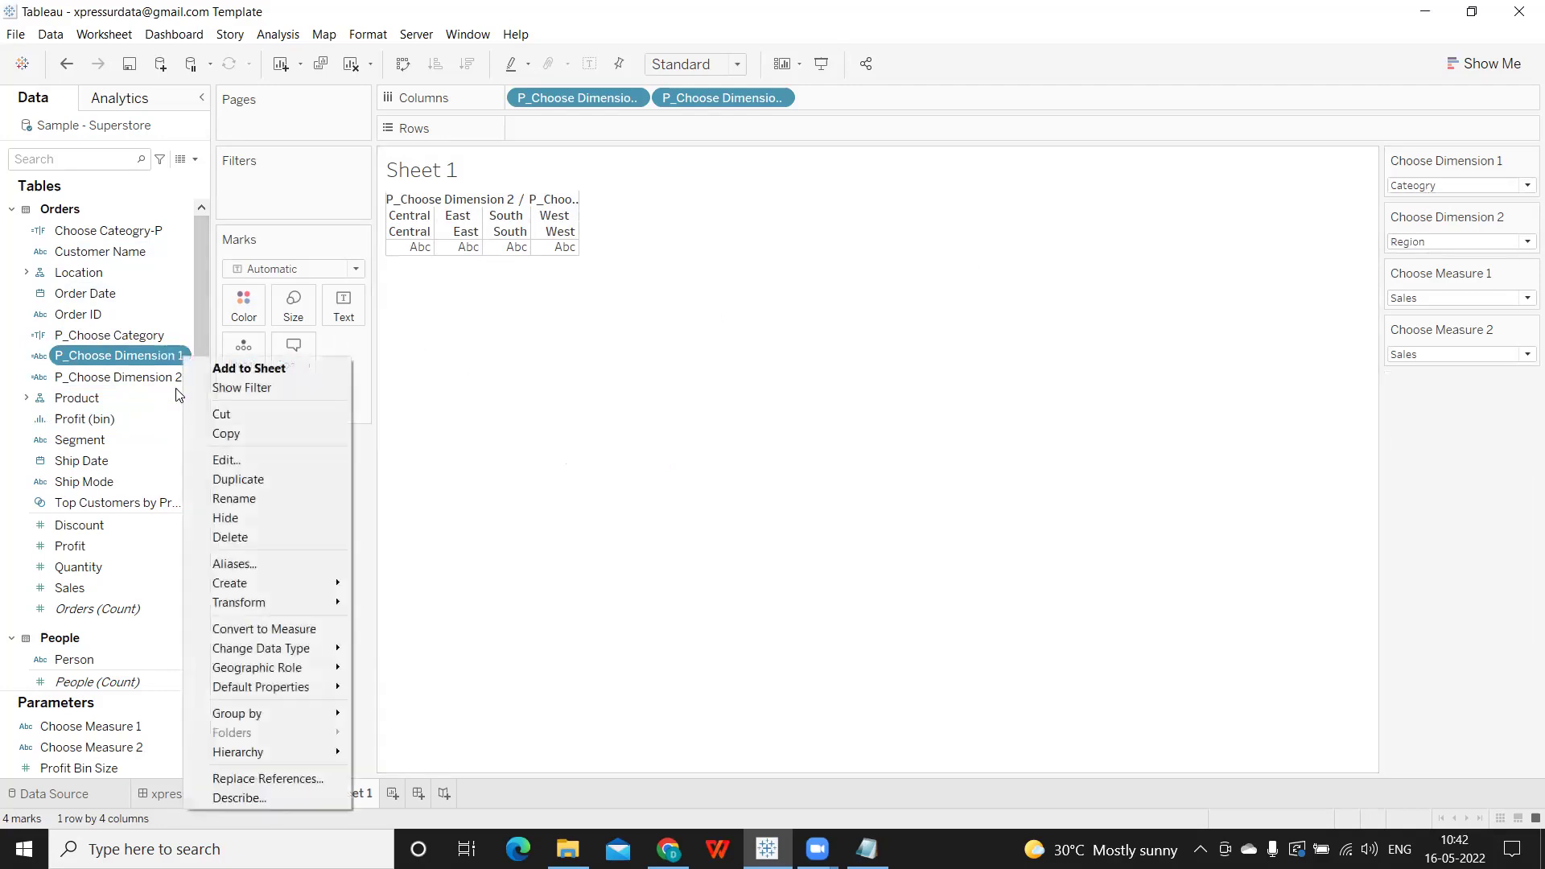
{"action": "left_click", "coordinate": [211, 459]}
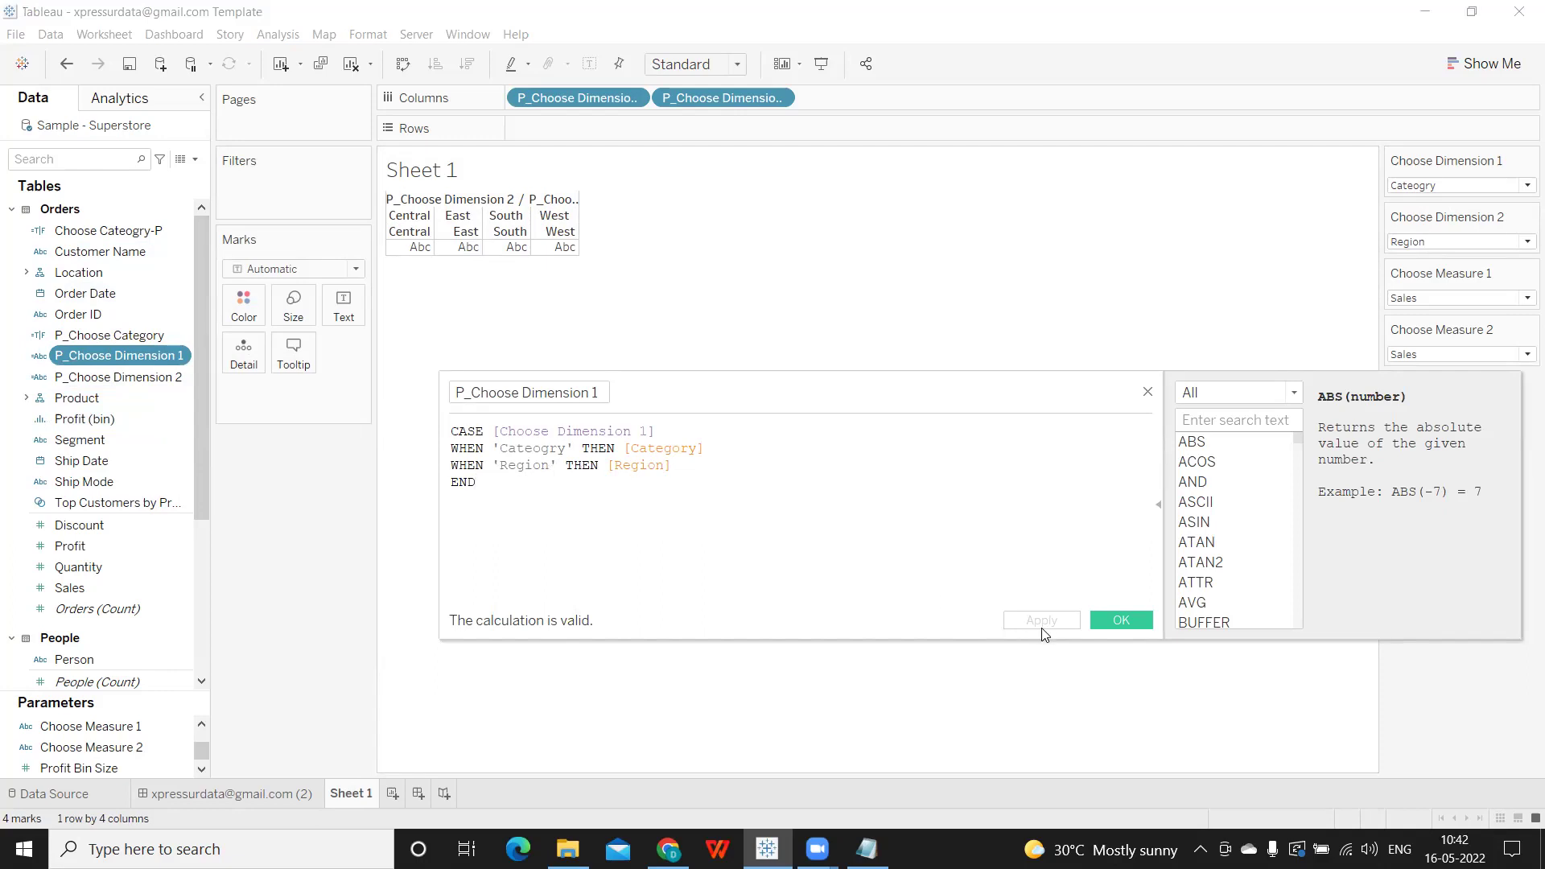
{"action": "left_click", "coordinate": [1104, 621]}
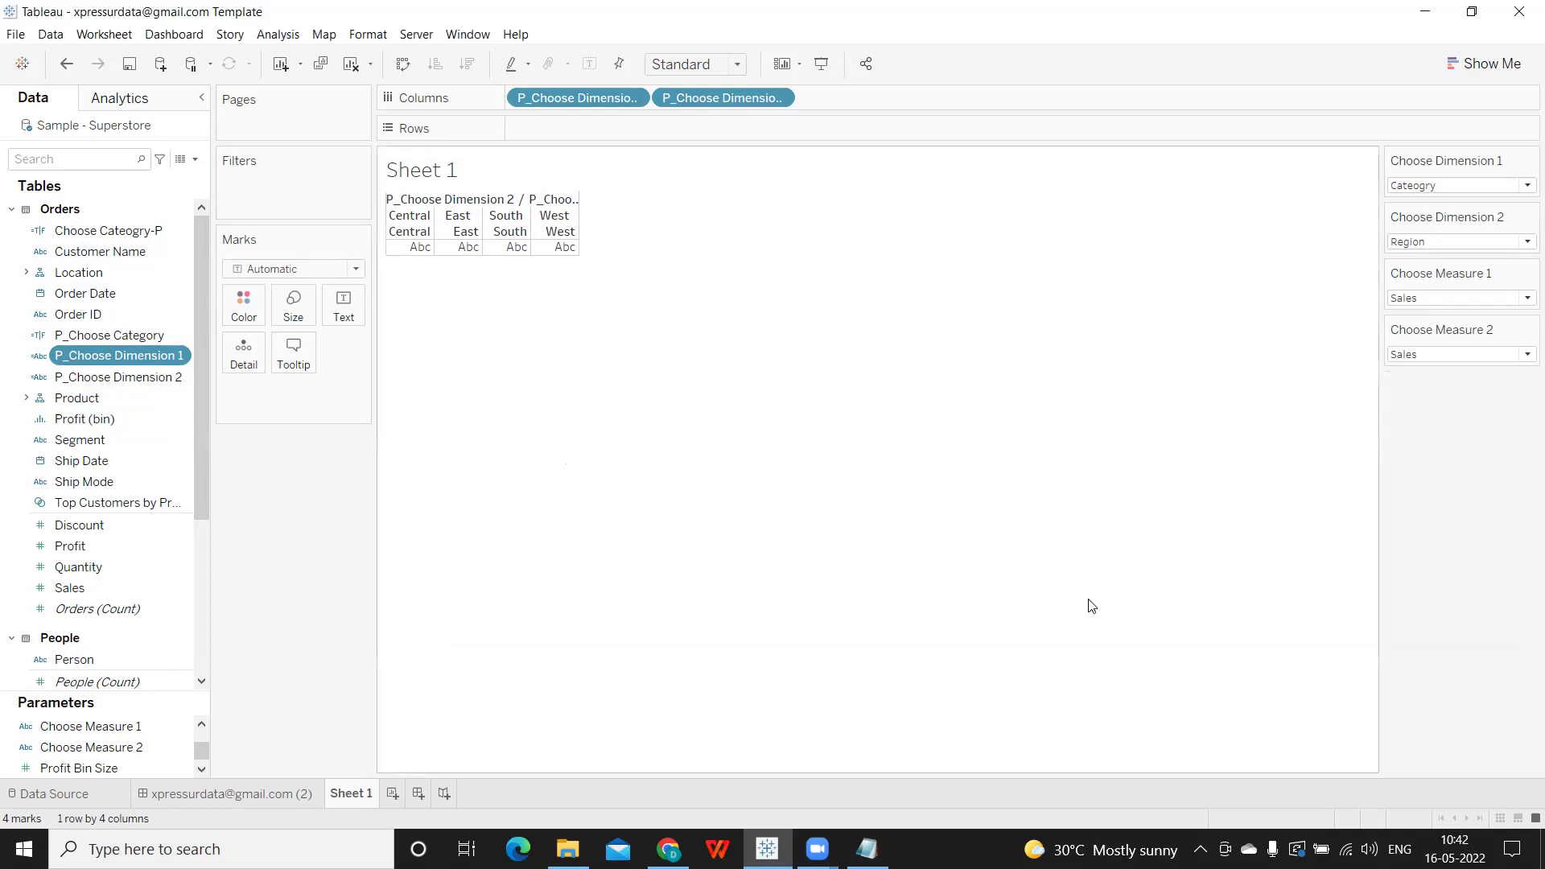
Swap the parameters: Choose Dimension 2 to Category and Choose Dimension 1 to Region.
{"action": "left_click", "coordinate": [1449, 242]}
{"action": "left_click", "coordinate": [1435, 259]}
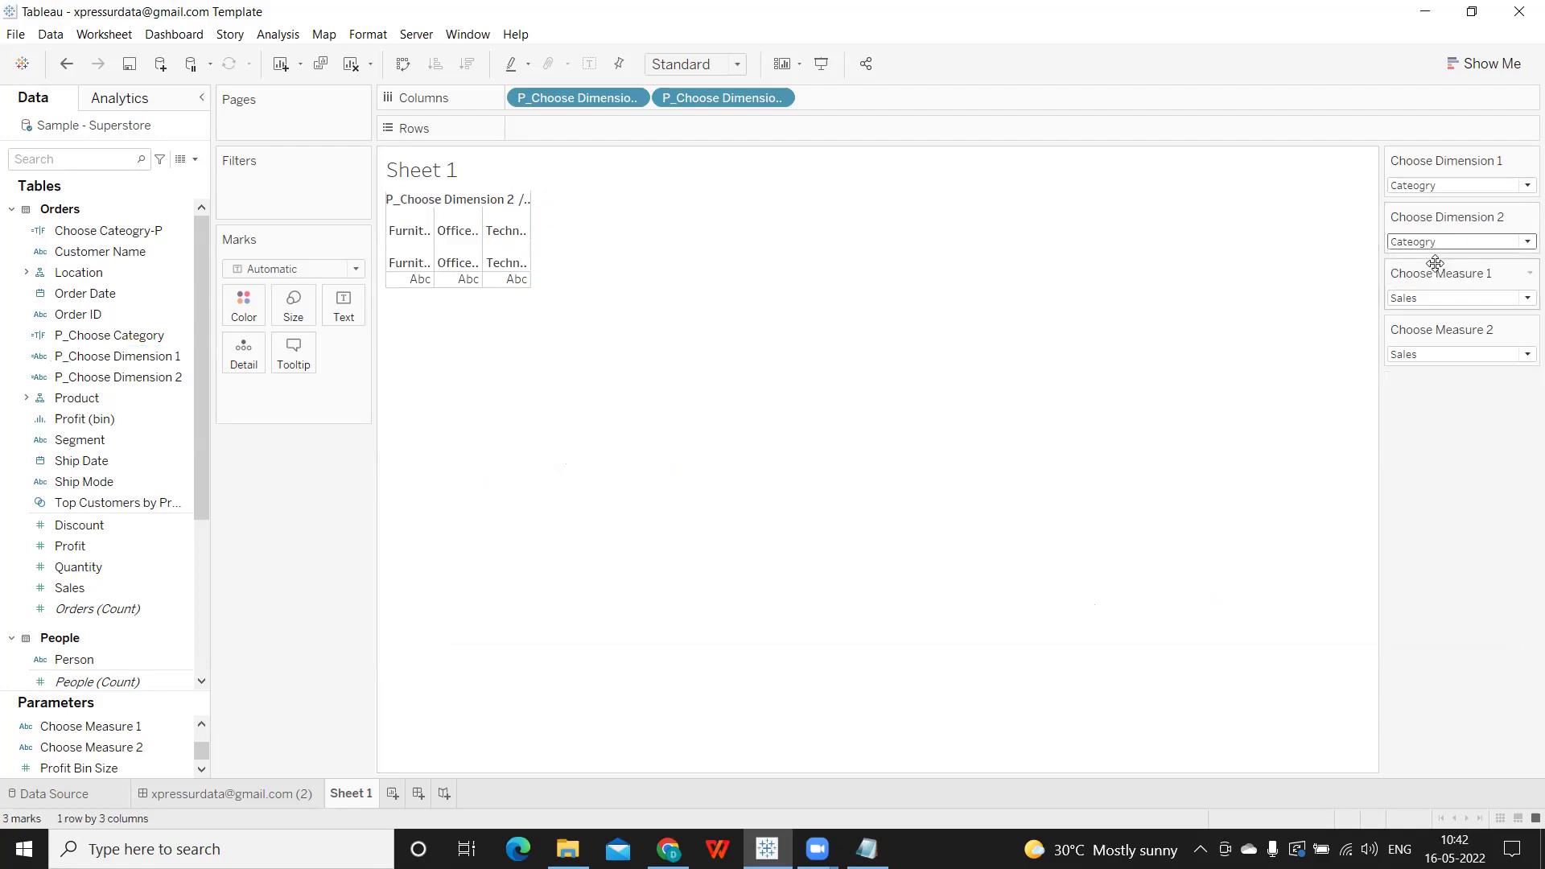
{"action": "left_click", "coordinate": [1449, 185]}
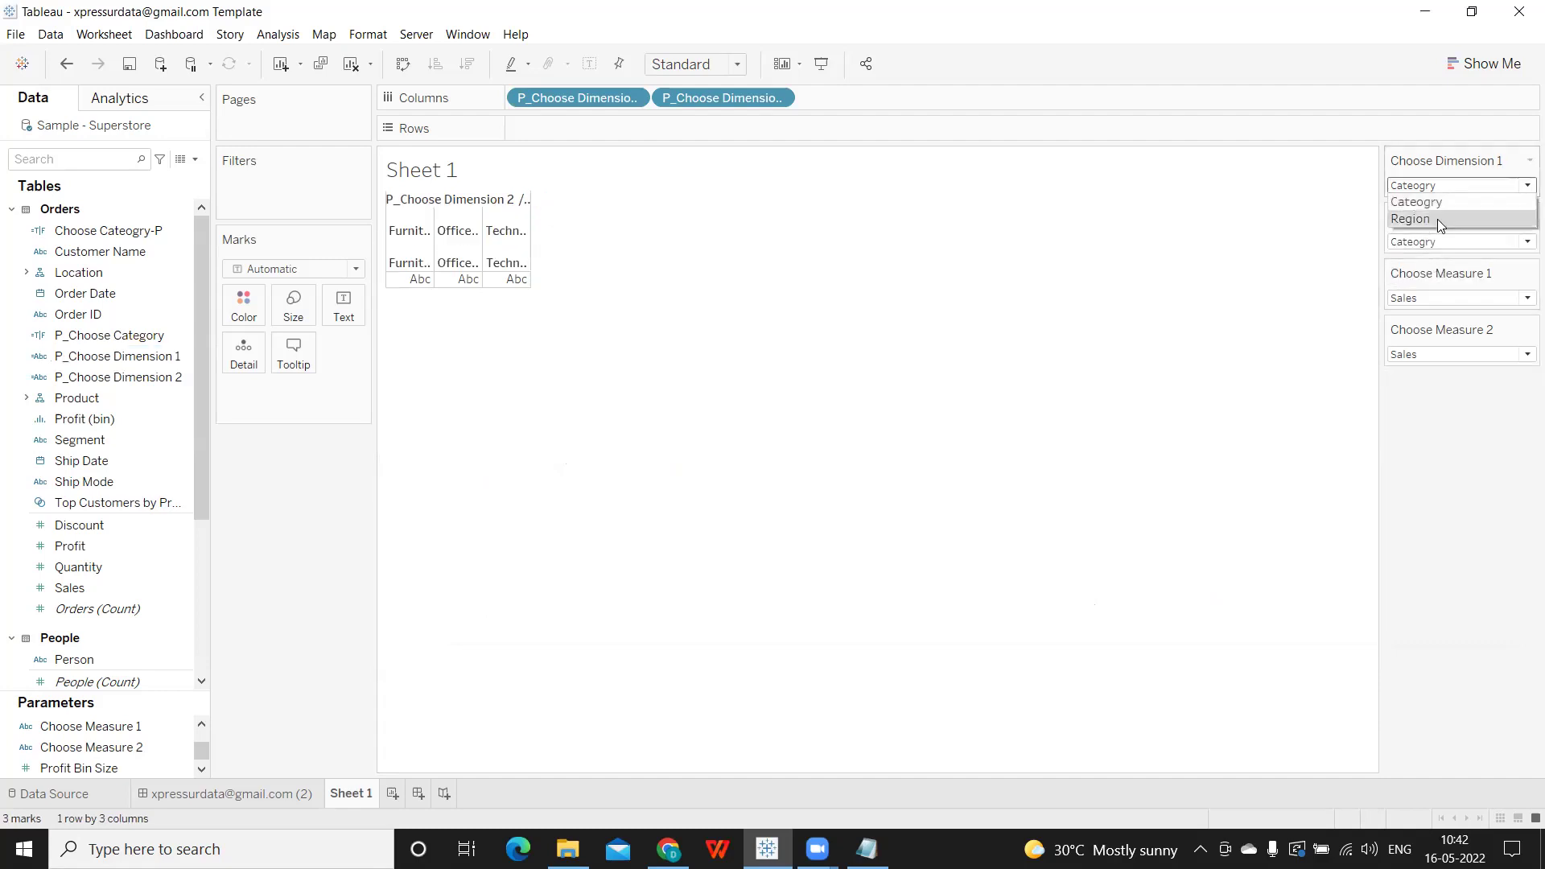
{"action": "left_click", "coordinate": [1436, 220]}
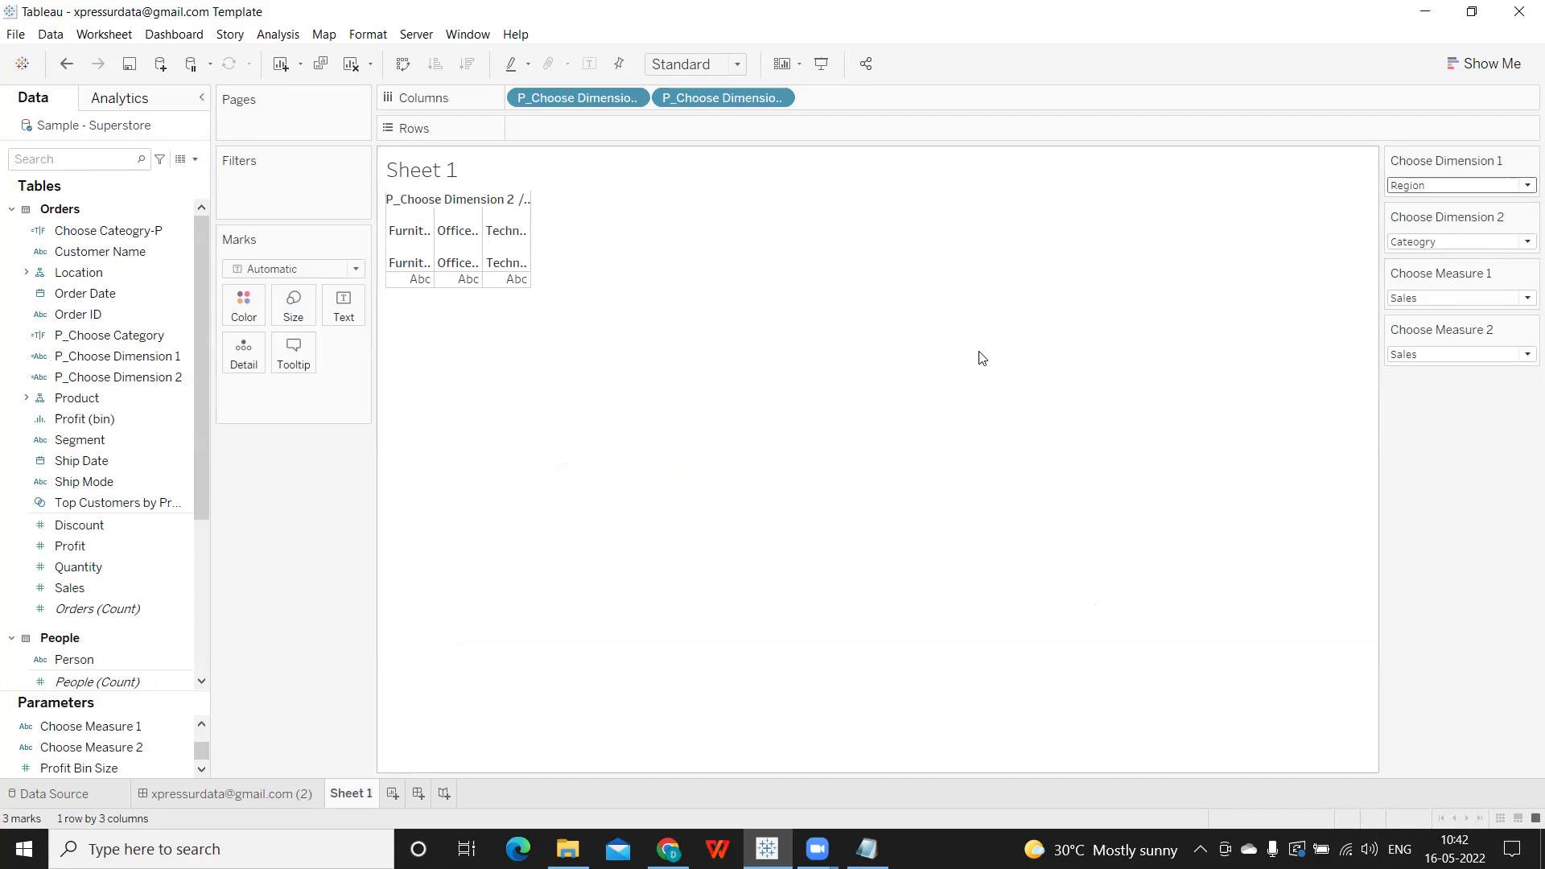
Check the P_Choose Dimension 1 and P_Choose Dimension 2 formulas, then open the Data pane dropdown.
{"action": "right_click", "coordinate": [183, 355]}
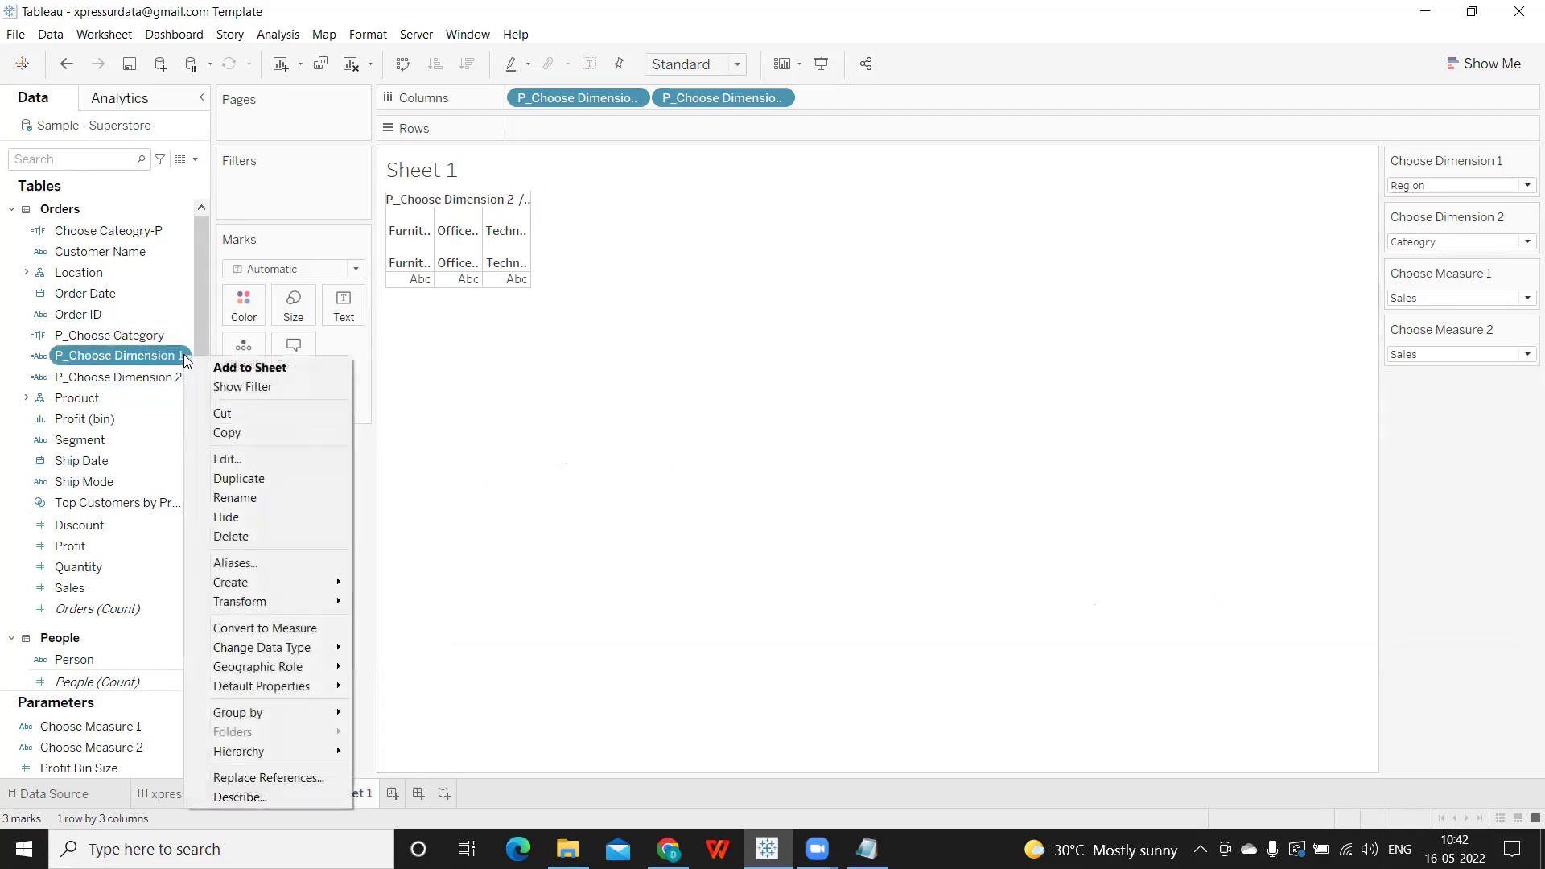
{"action": "left_click", "coordinate": [253, 457]}
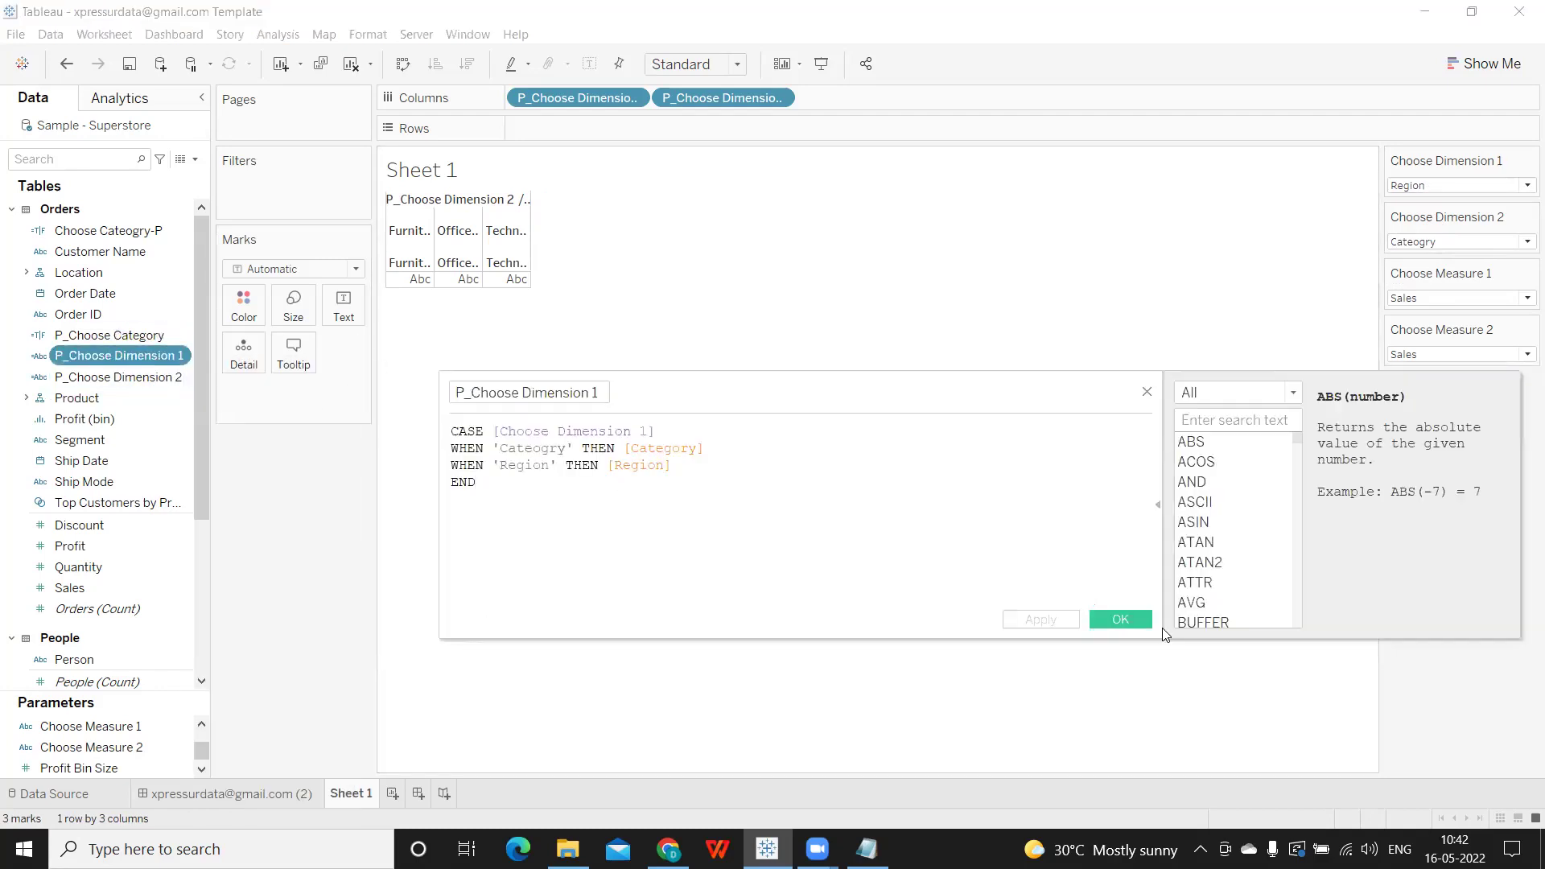
{"action": "left_click", "coordinate": [1111, 620]}
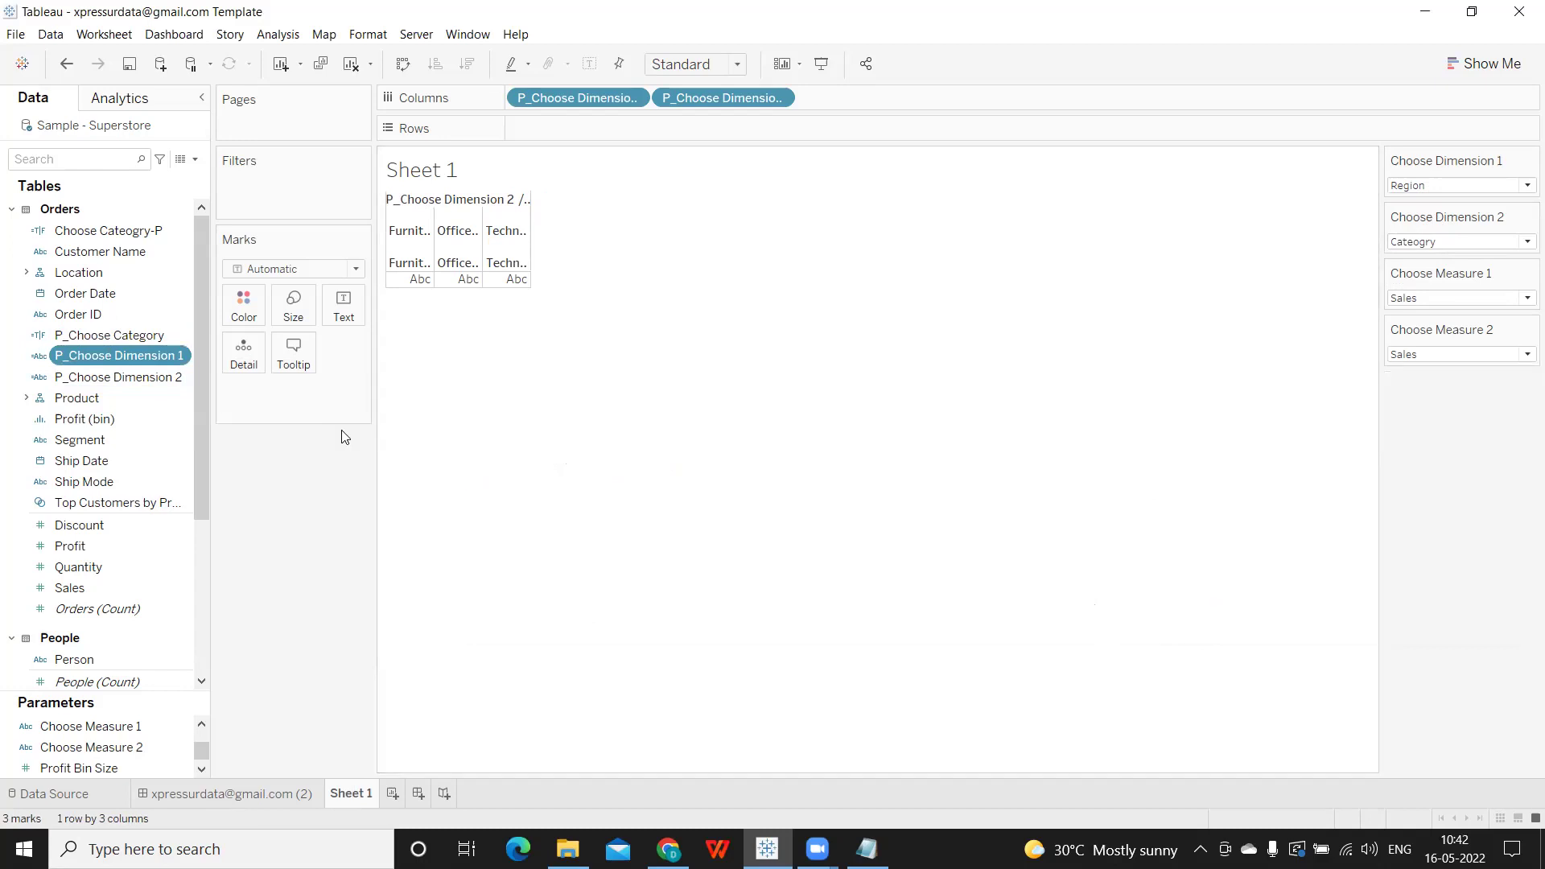
{"action": "right_click", "coordinate": [183, 376]}
{"action": "left_click", "coordinate": [229, 477]}
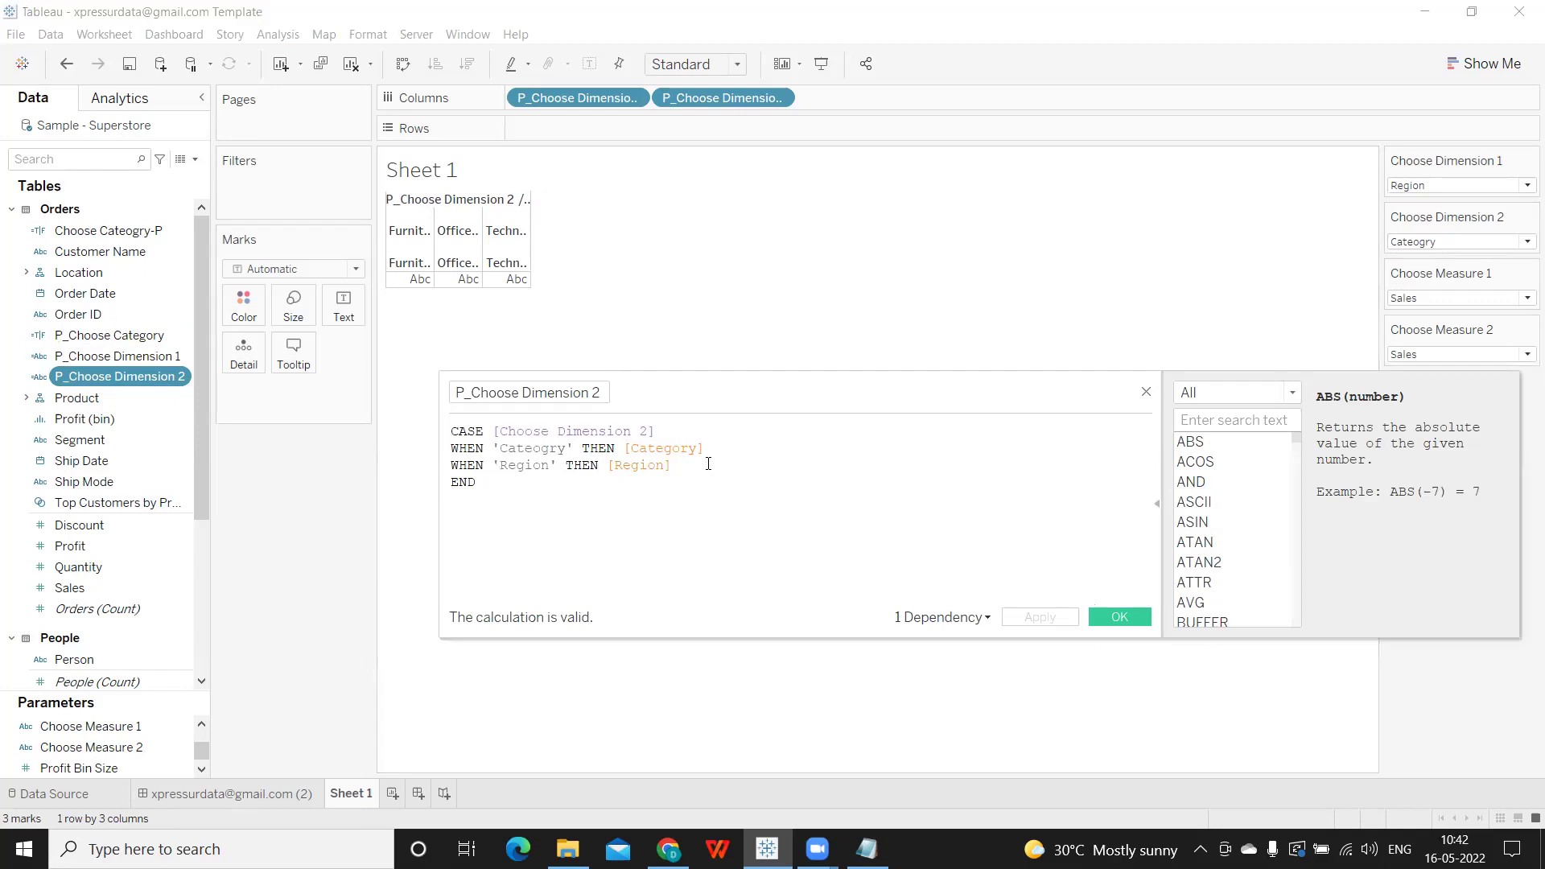
{"action": "left_click", "coordinate": [1120, 617]}
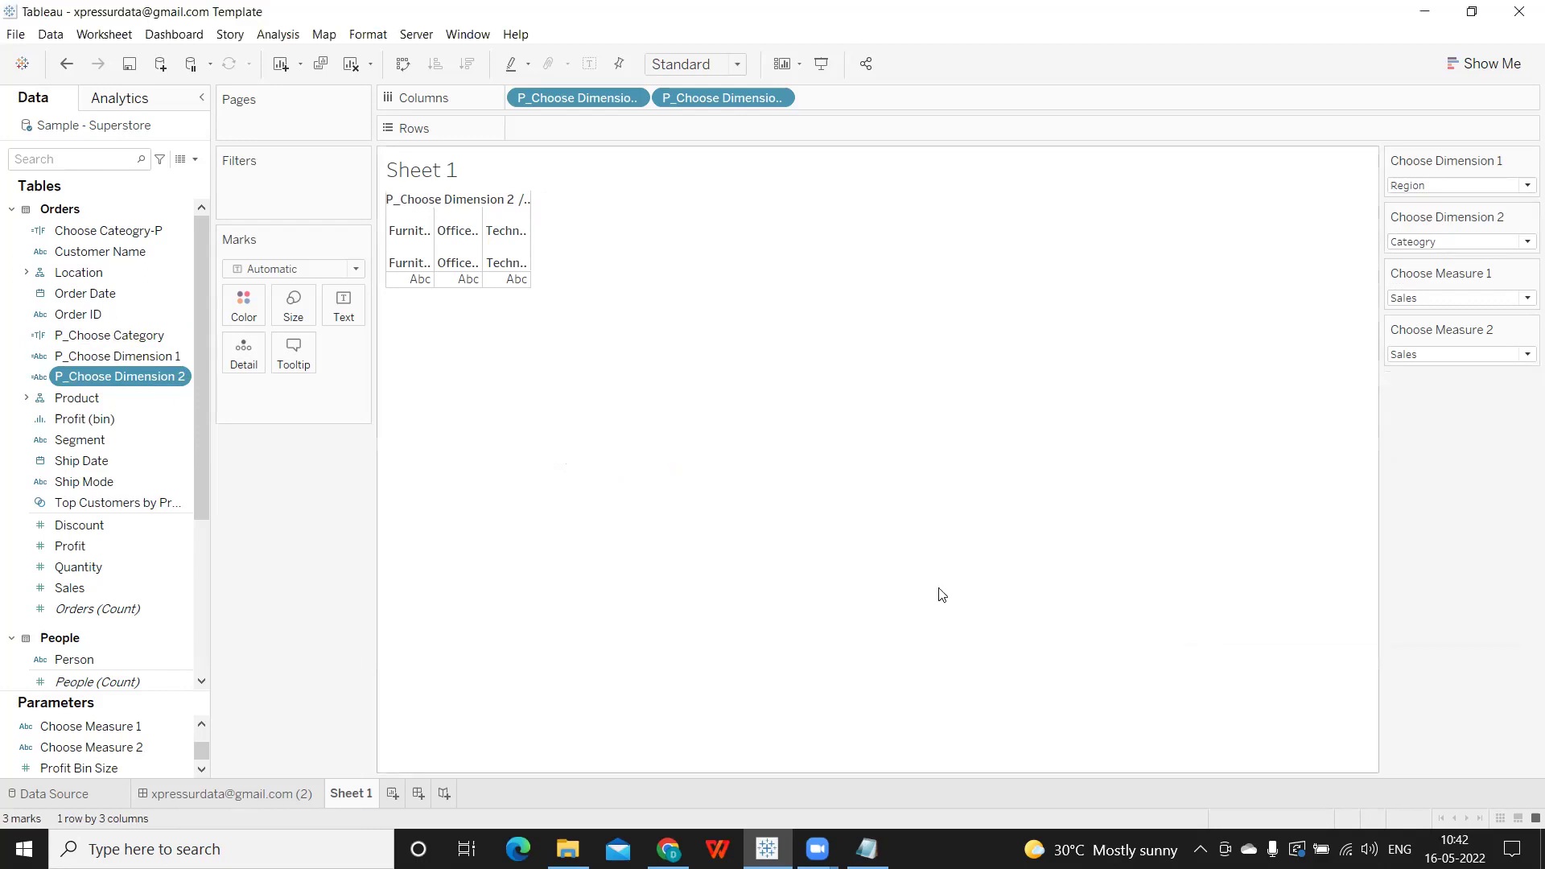
{"action": "left_click", "coordinate": [195, 160]}
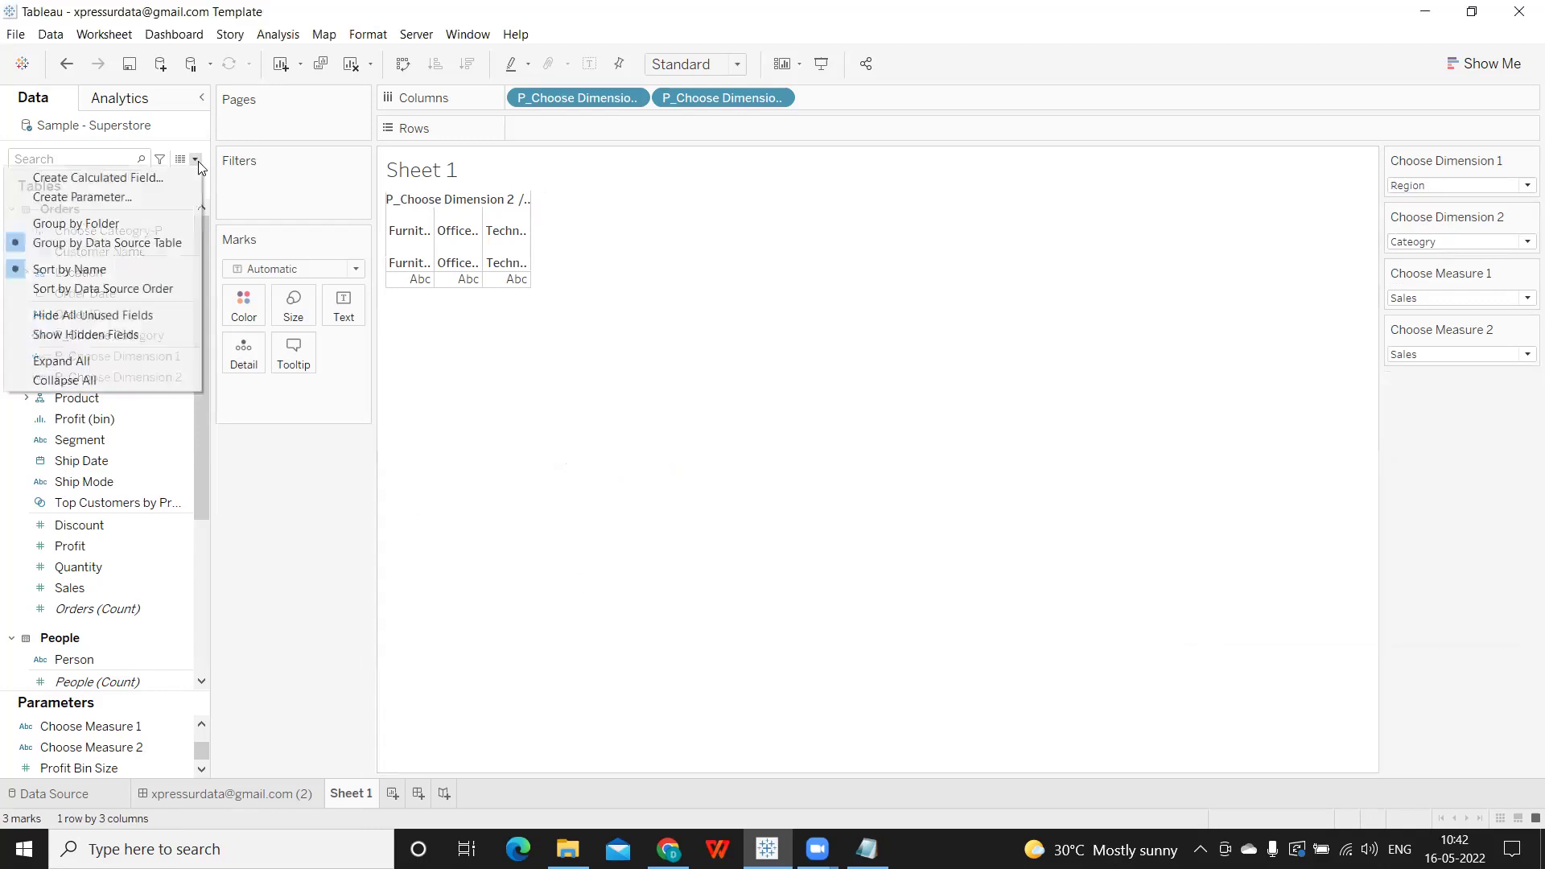
Create a calculated field named 'P_Choose Measure 1' starting with CASE [Choose Measure 1].
{"action": "left_click", "coordinate": [113, 178]}
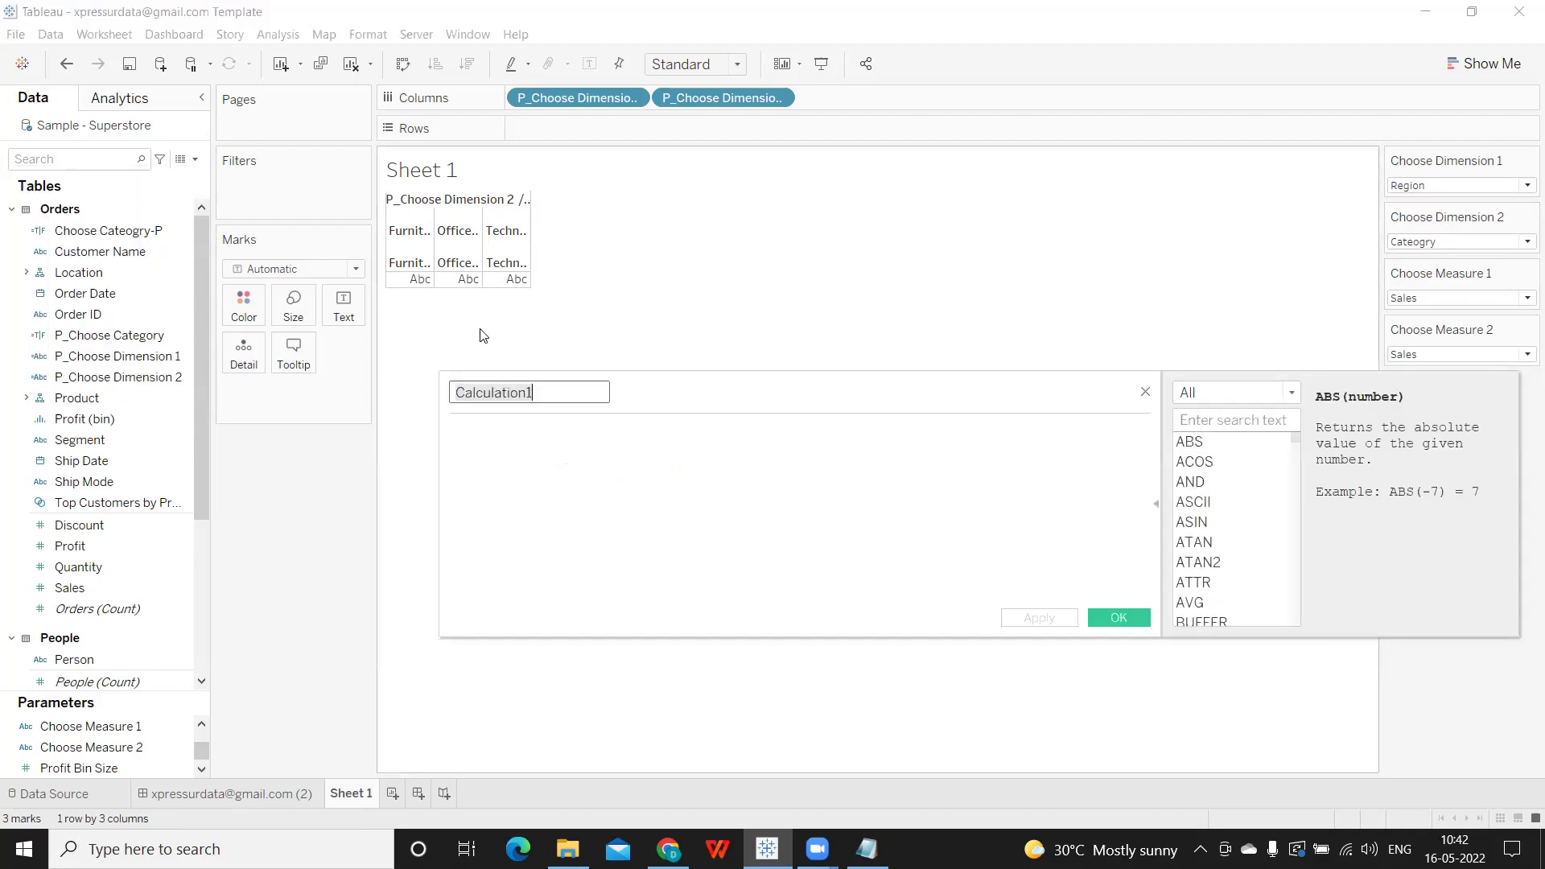
{"action": "type", "text": "P_Choose Measure 1"}
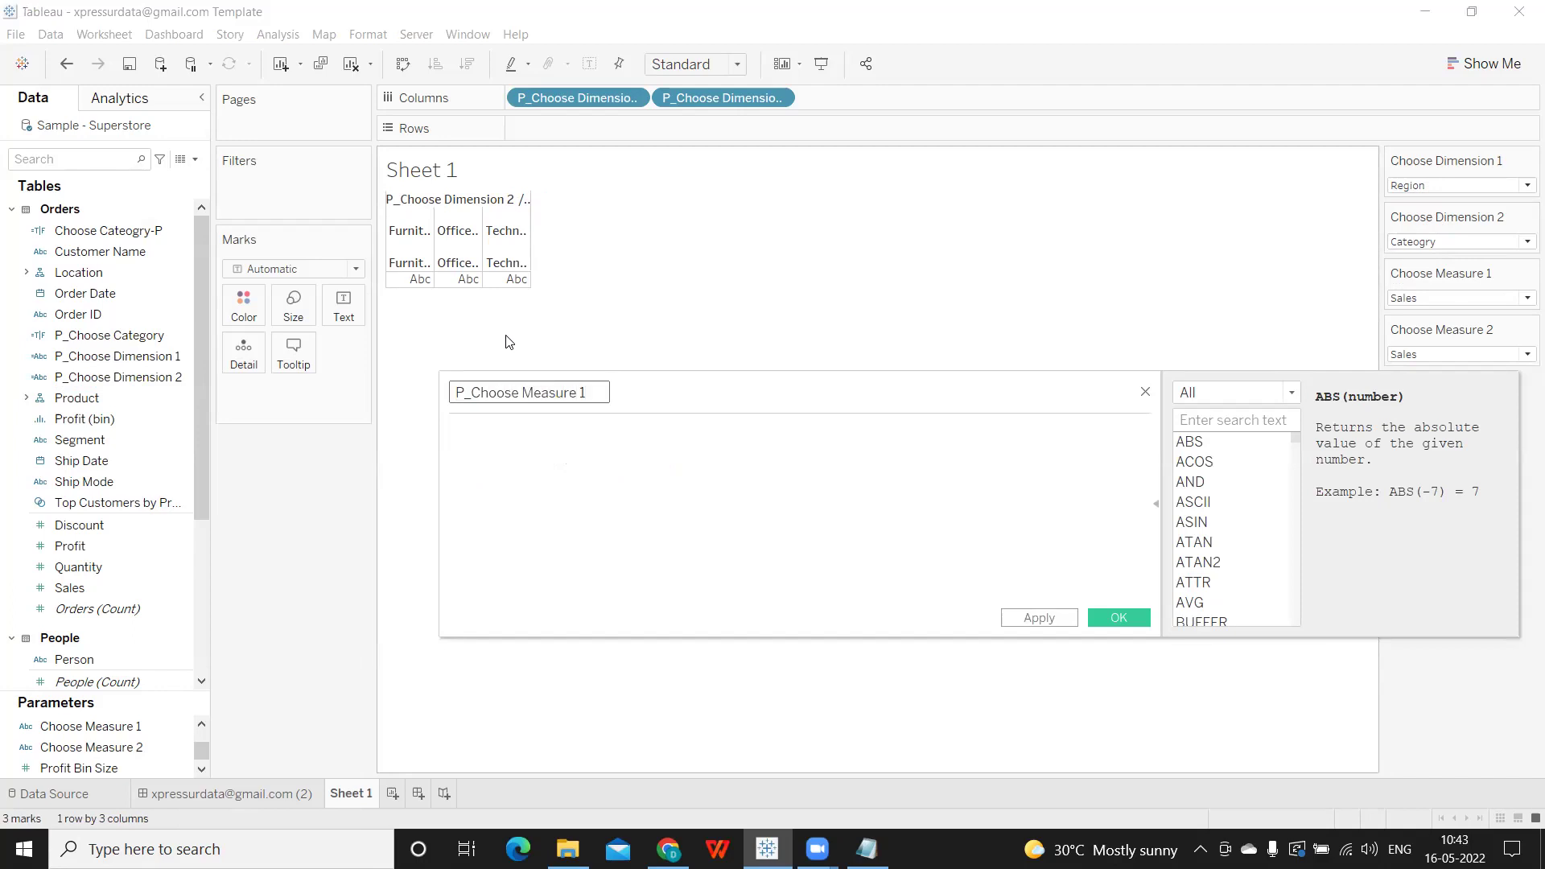
{"action": "left_click", "coordinate": [565, 454]}
{"action": "type", "text": "cas"}
{"action": "key", "text": "Return"}
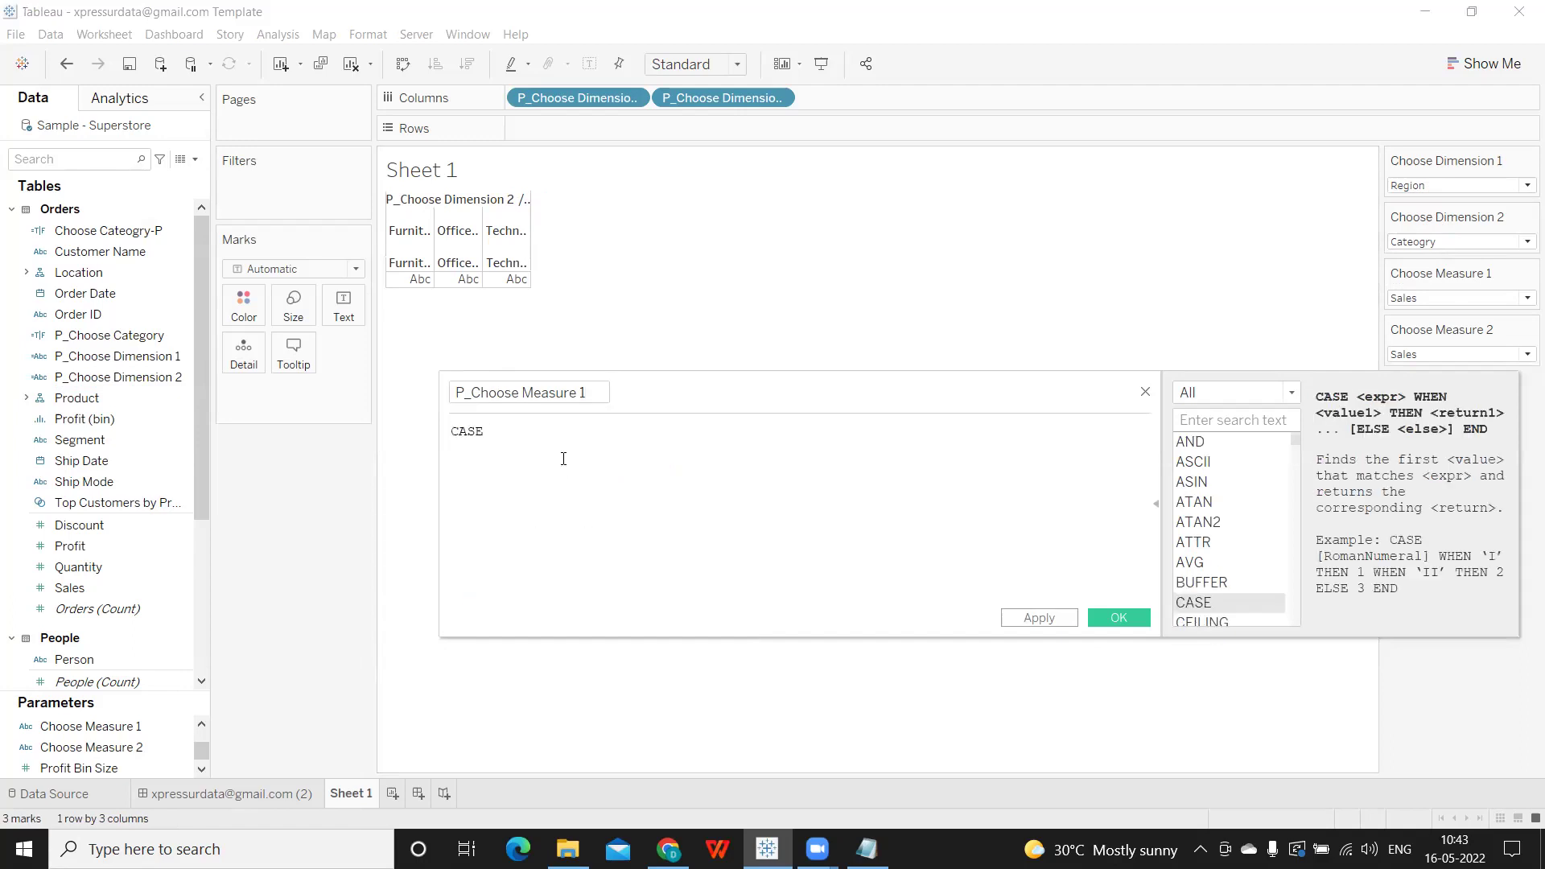
{"action": "type", "text": "choo"}
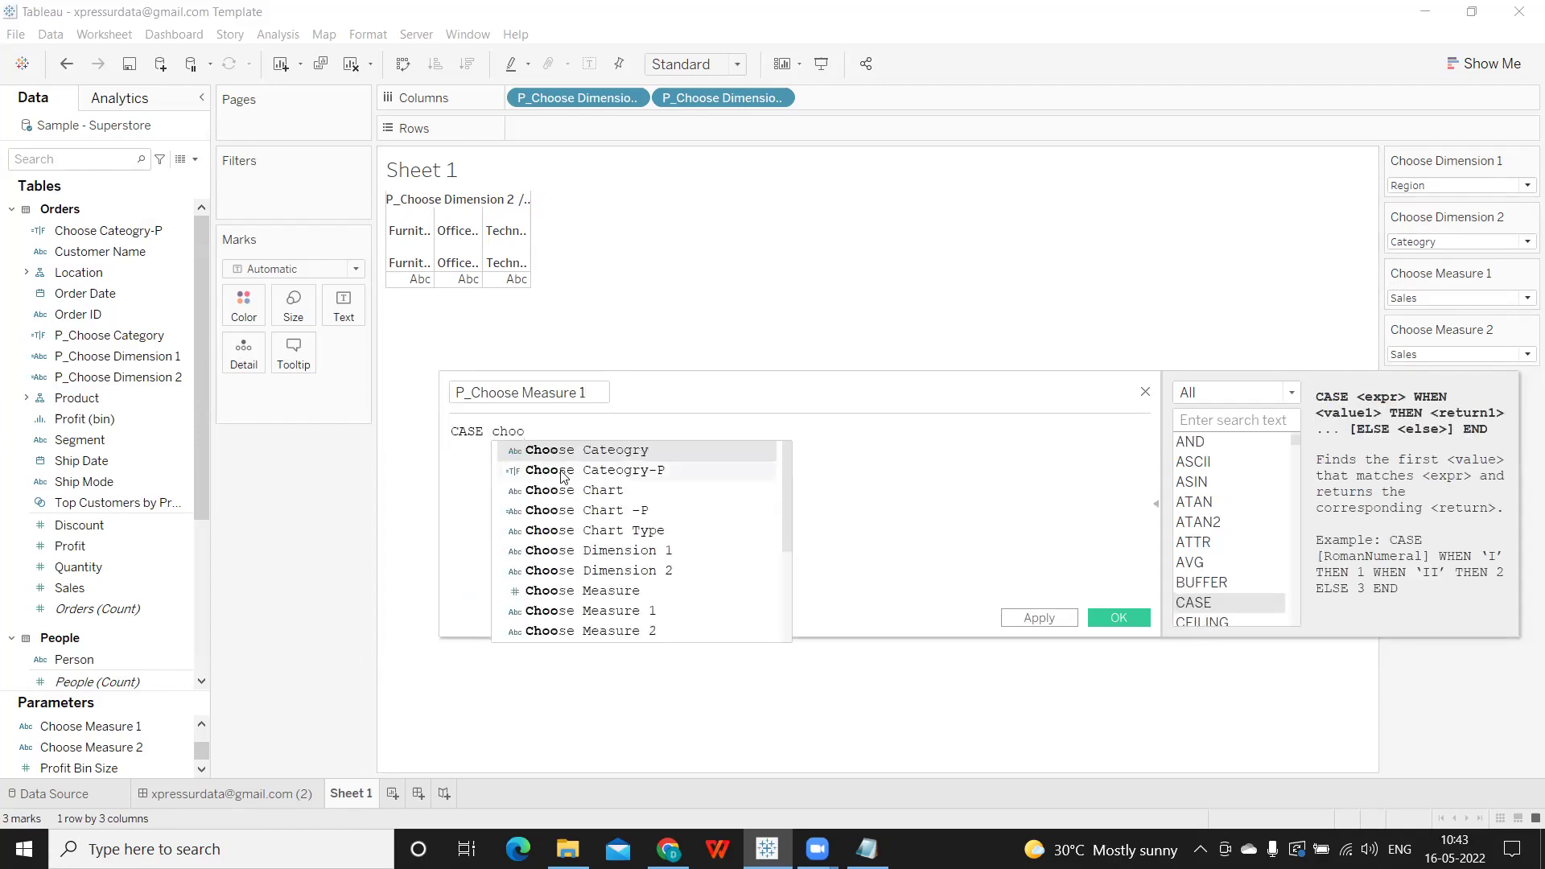
{"action": "type", "text": "se mea"}
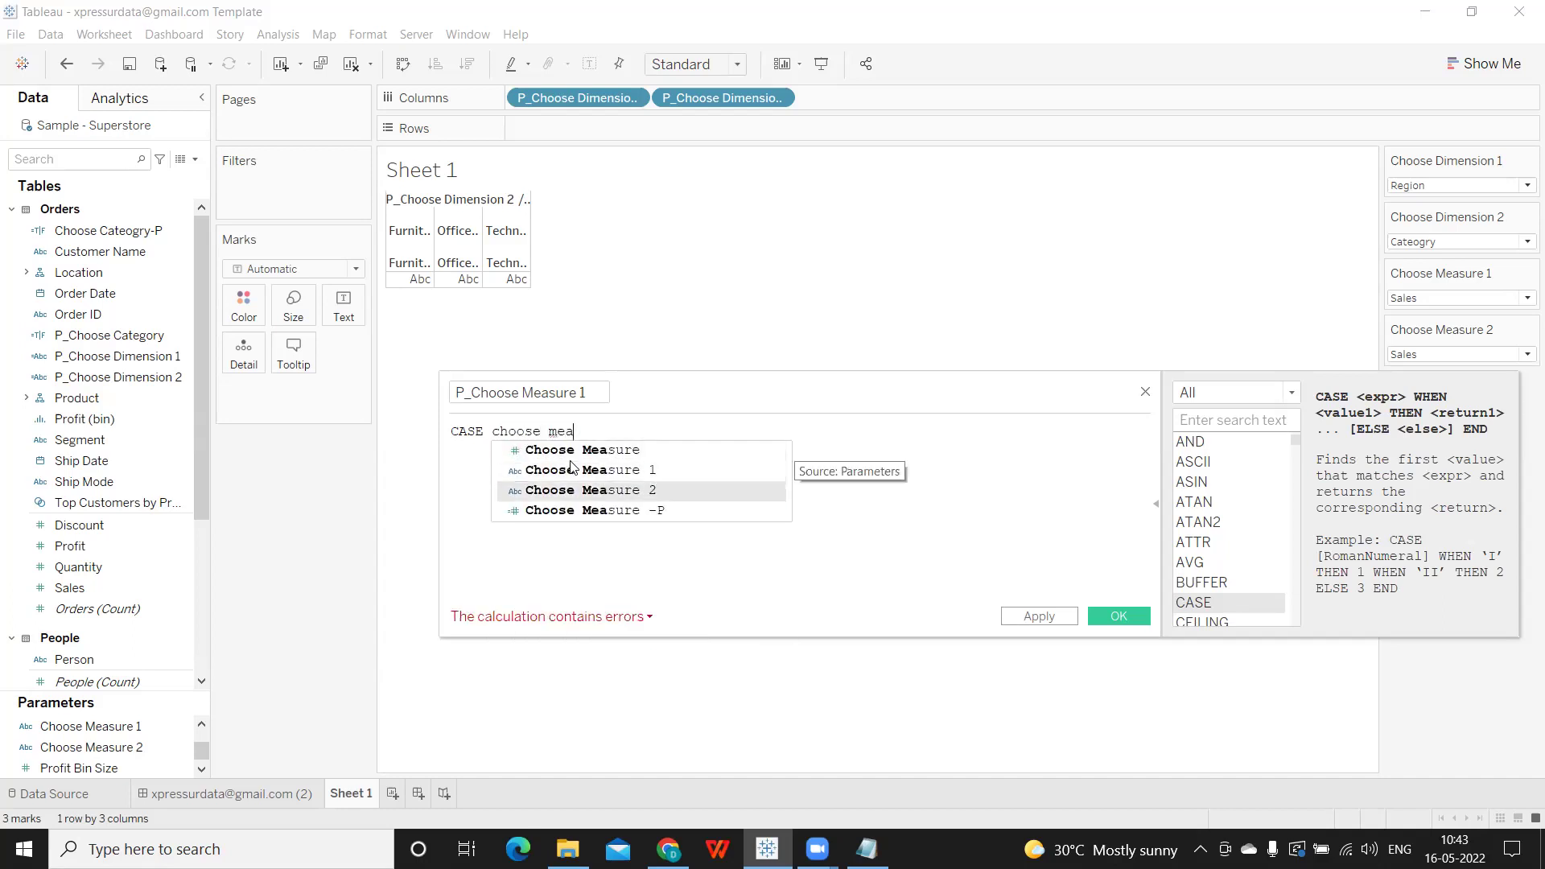
{"action": "left_click", "coordinate": [571, 469]}
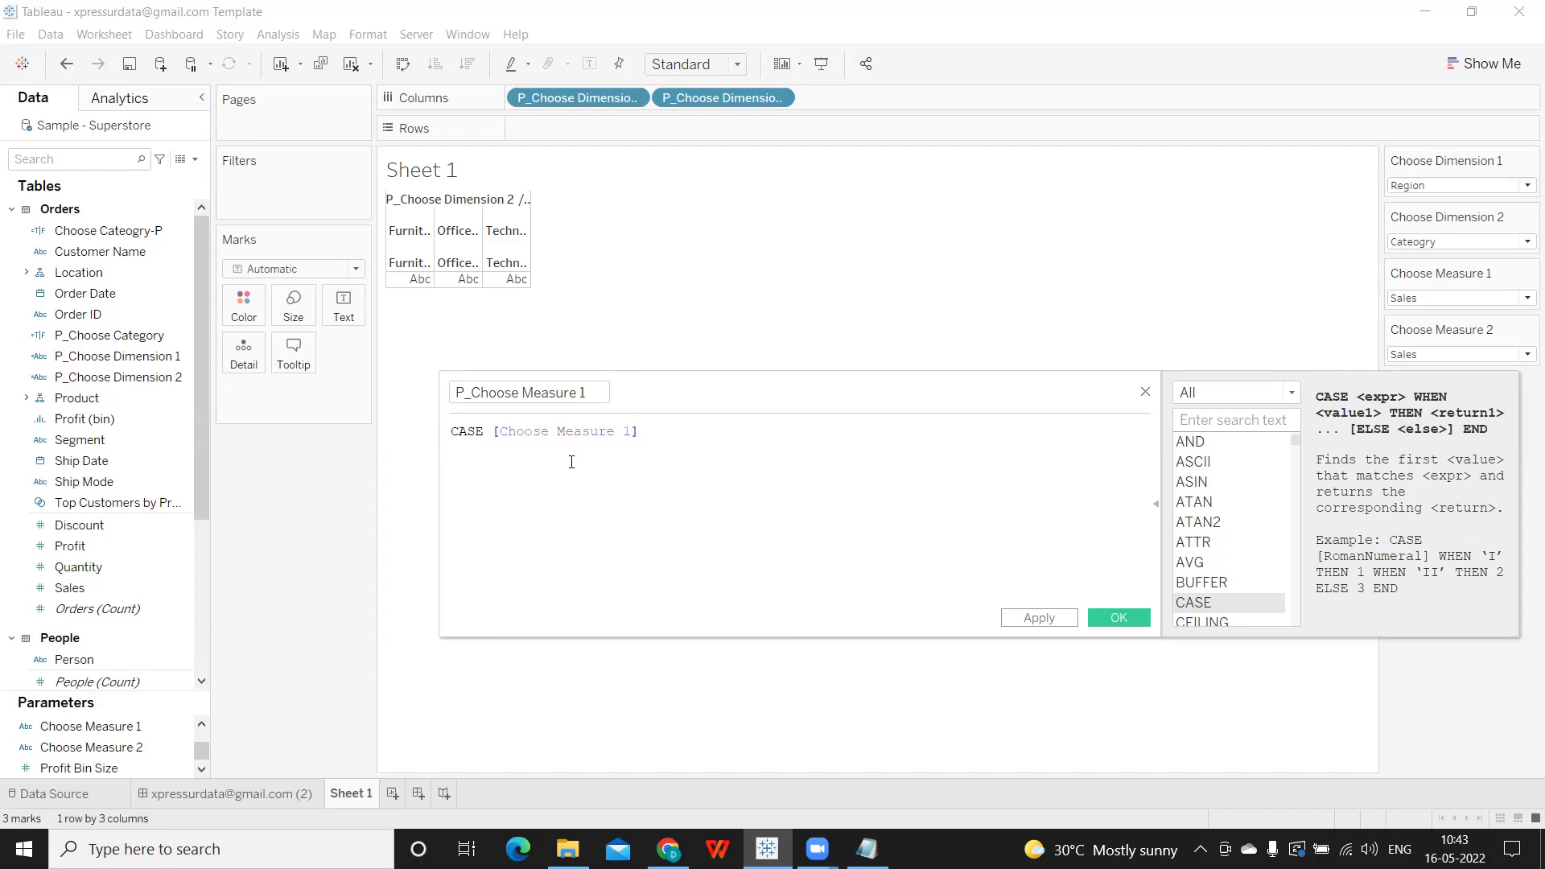
{"action": "key", "text": "Return"}
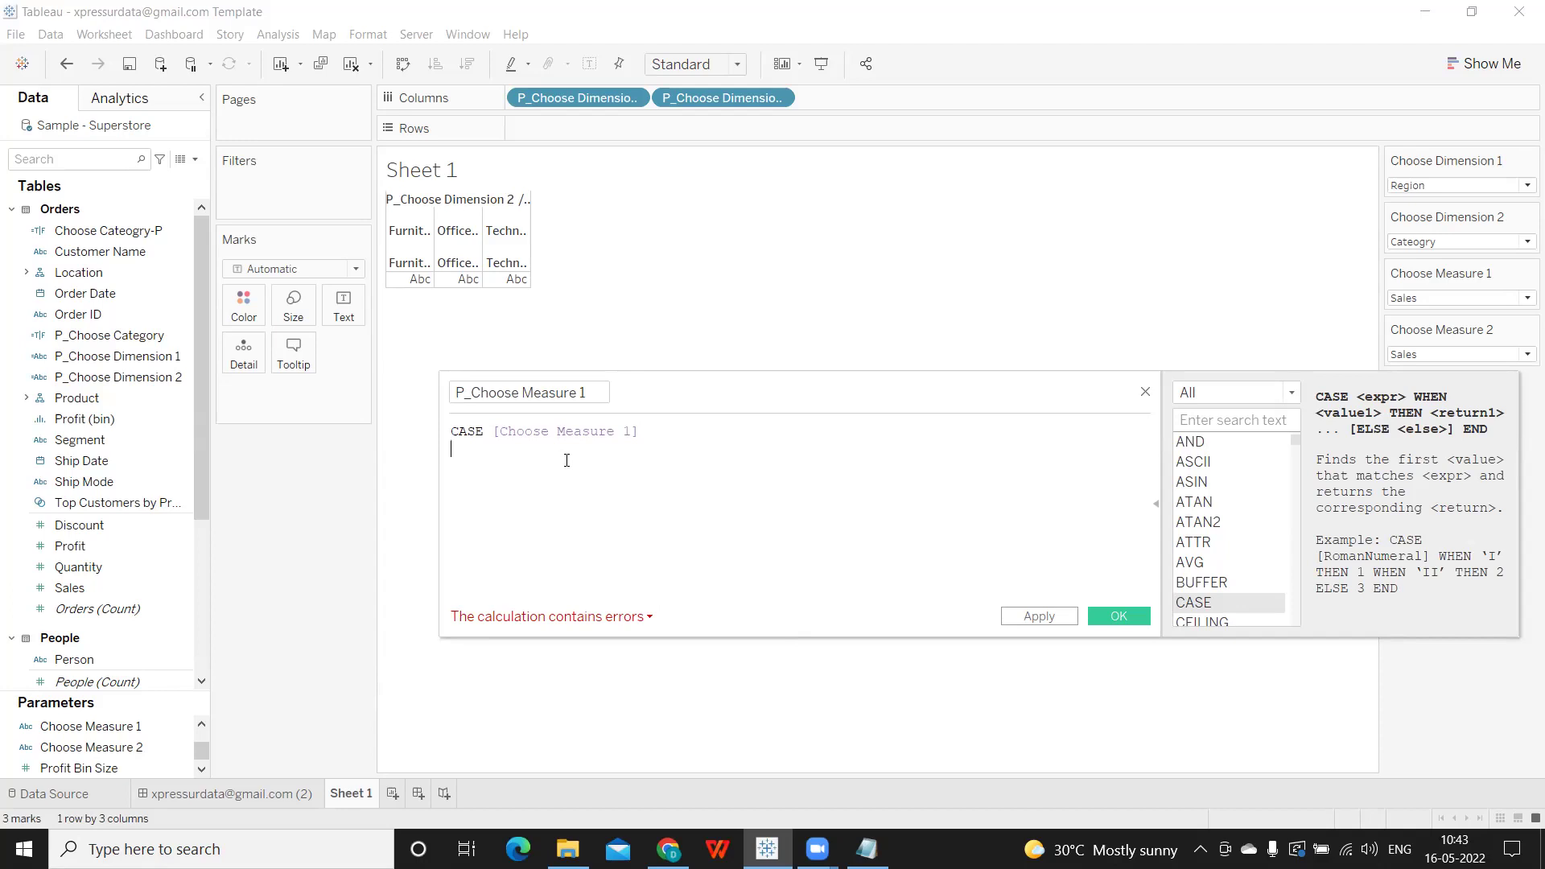
Add WHEN 'Sales' THEN [Sales] and WHEN 'Profit' THEN [Profit], close with END, and apply.
{"action": "type", "text": "WHEN "}
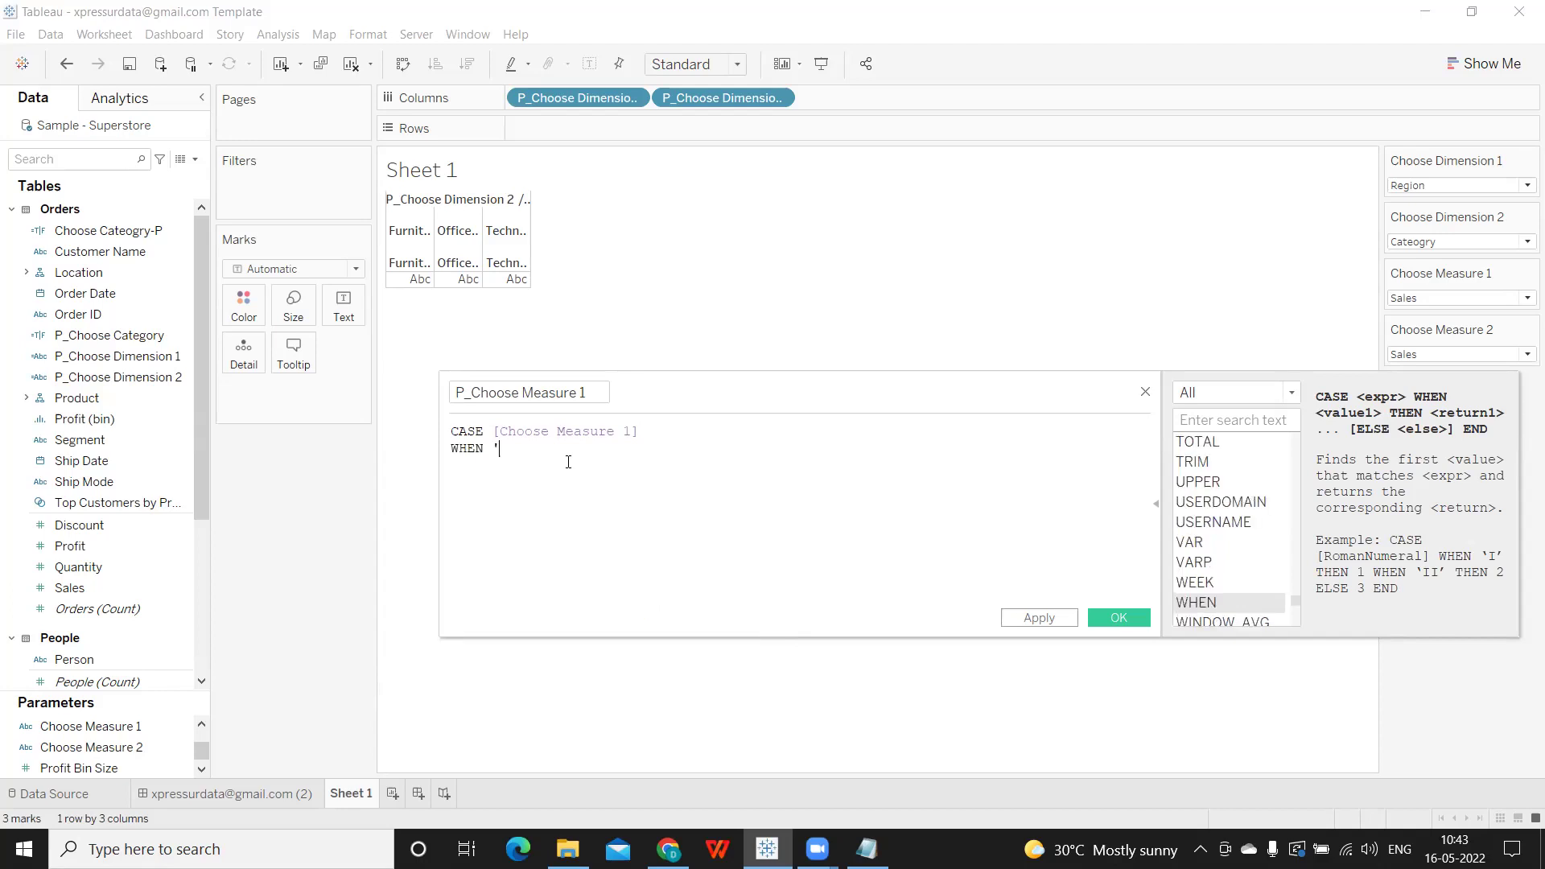
{"action": "type", "text": "'Sales' THEN sa"}
{"action": "key", "text": "Return"}
{"action": "type", "text": "whe"}
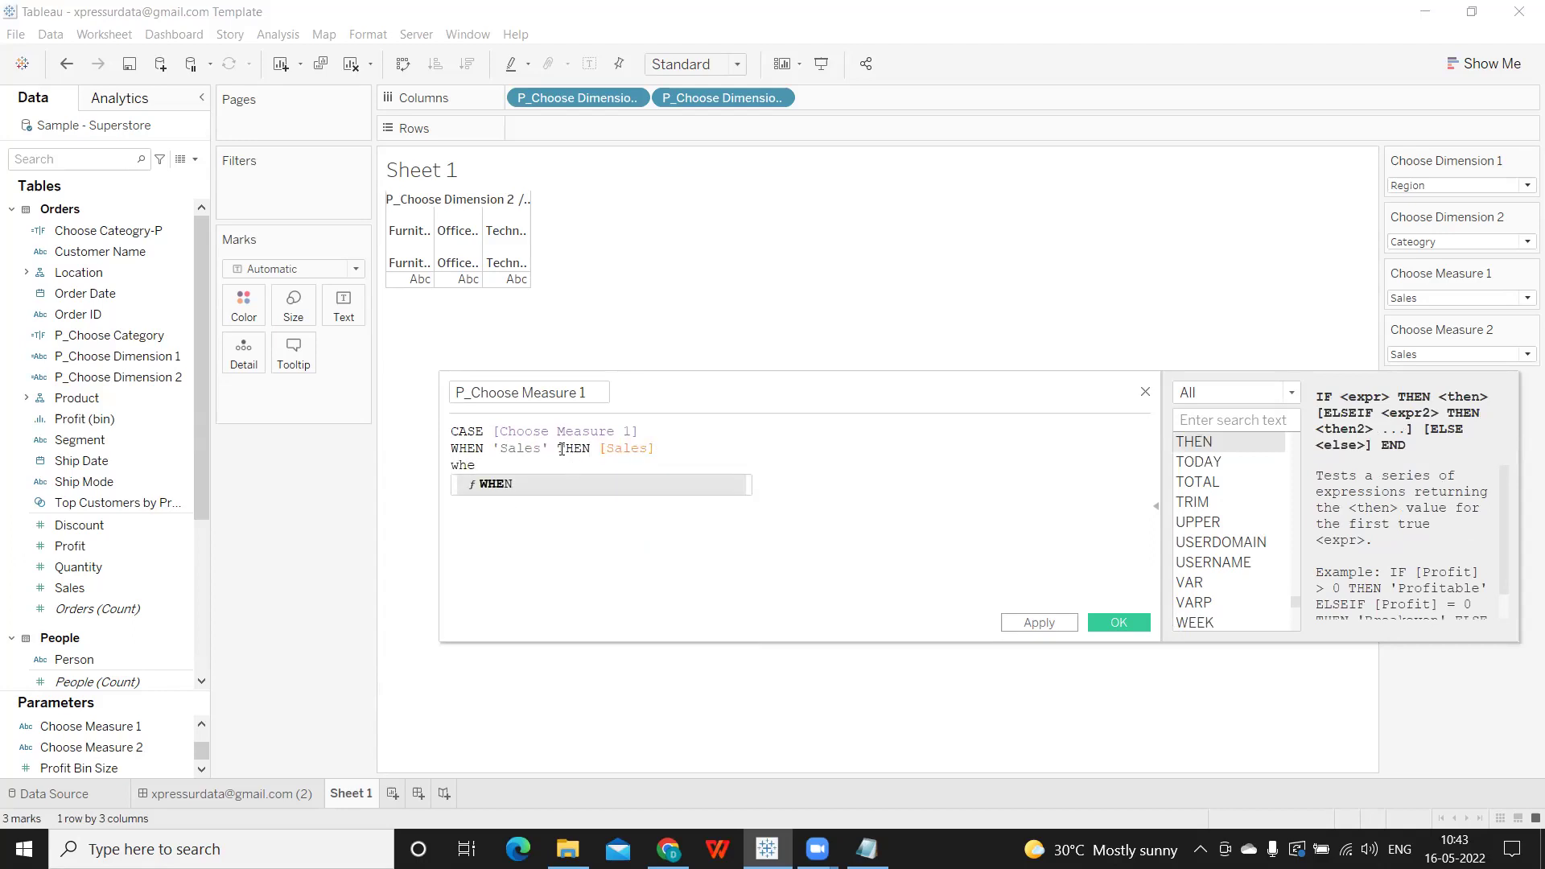
{"action": "key", "text": "Return"}
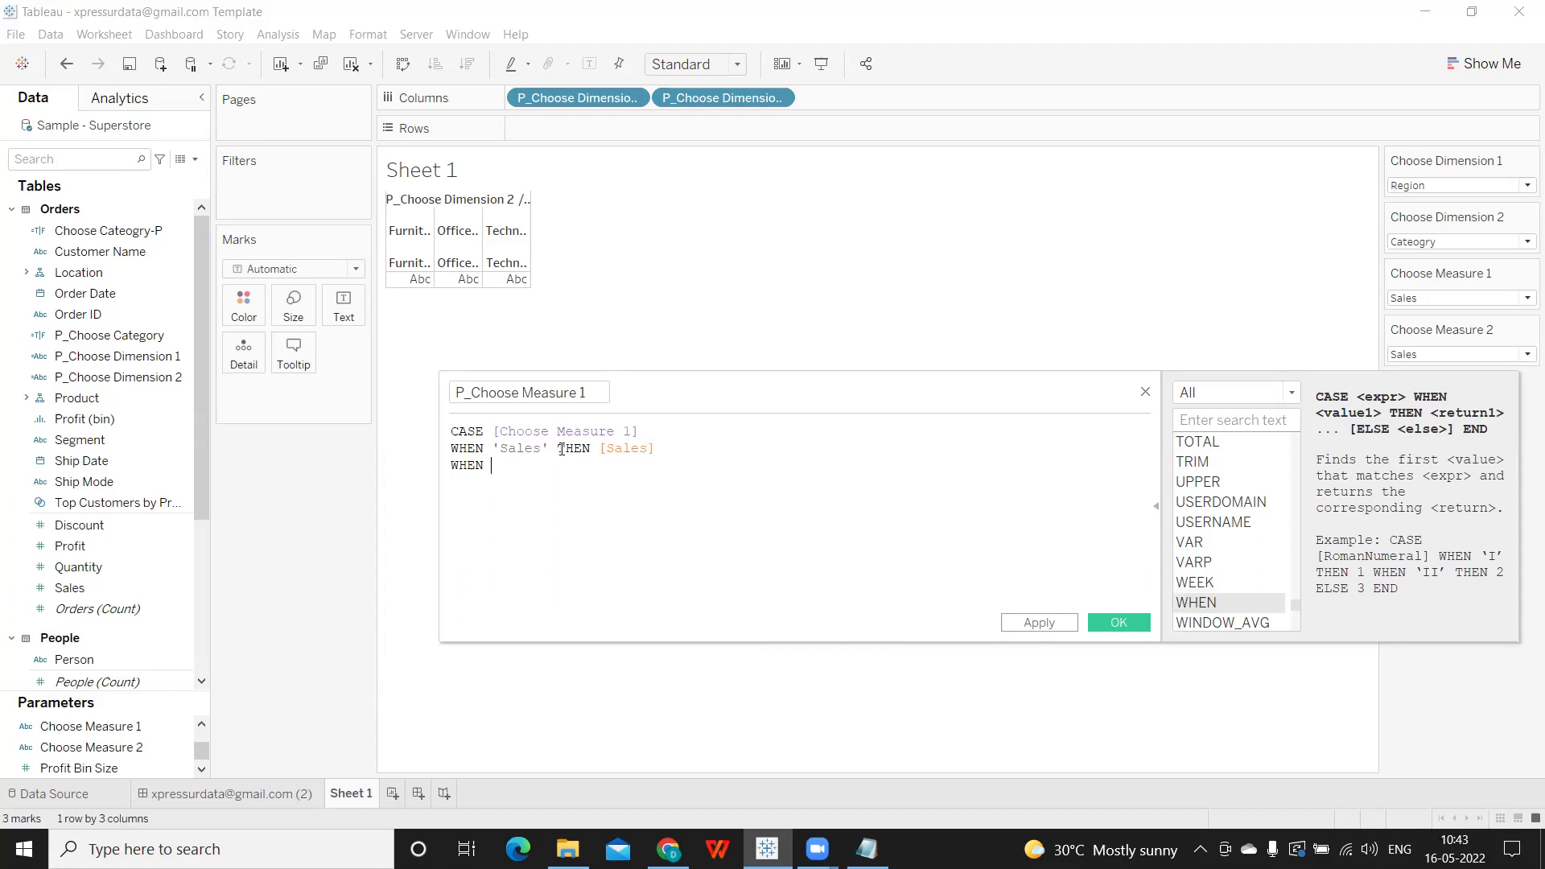
{"action": "type", "text": "'Profit' THEN"}
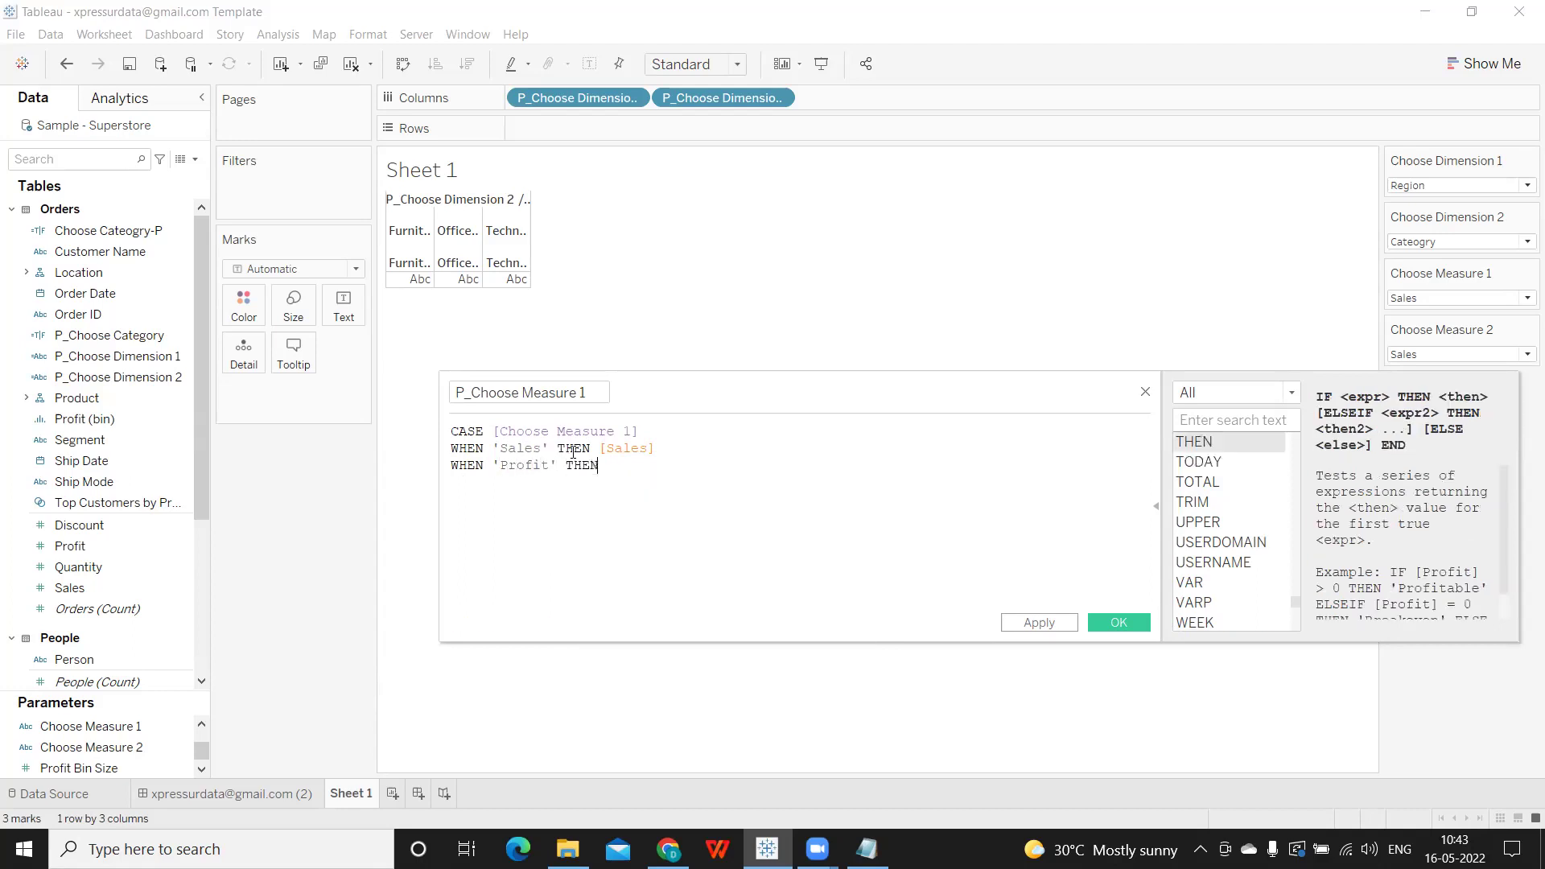
{"action": "type", "text": "prof"}
{"action": "key", "text": "BackSpace"}
{"action": "key", "text": "BackSpace"}
{"action": "key", "text": "BackSpace"}
{"action": "key", "text": "BackSpace"}
{"action": "type", "text": "prf"}
{"action": "key", "text": "BackSpace"}
{"action": "key", "text": "BackSpace"}
{"action": "type", "text": "rofi"}
{"action": "key", "text": "Return"}
{"action": "type", "text": "end"}
{"action": "key", "text": "Return"}
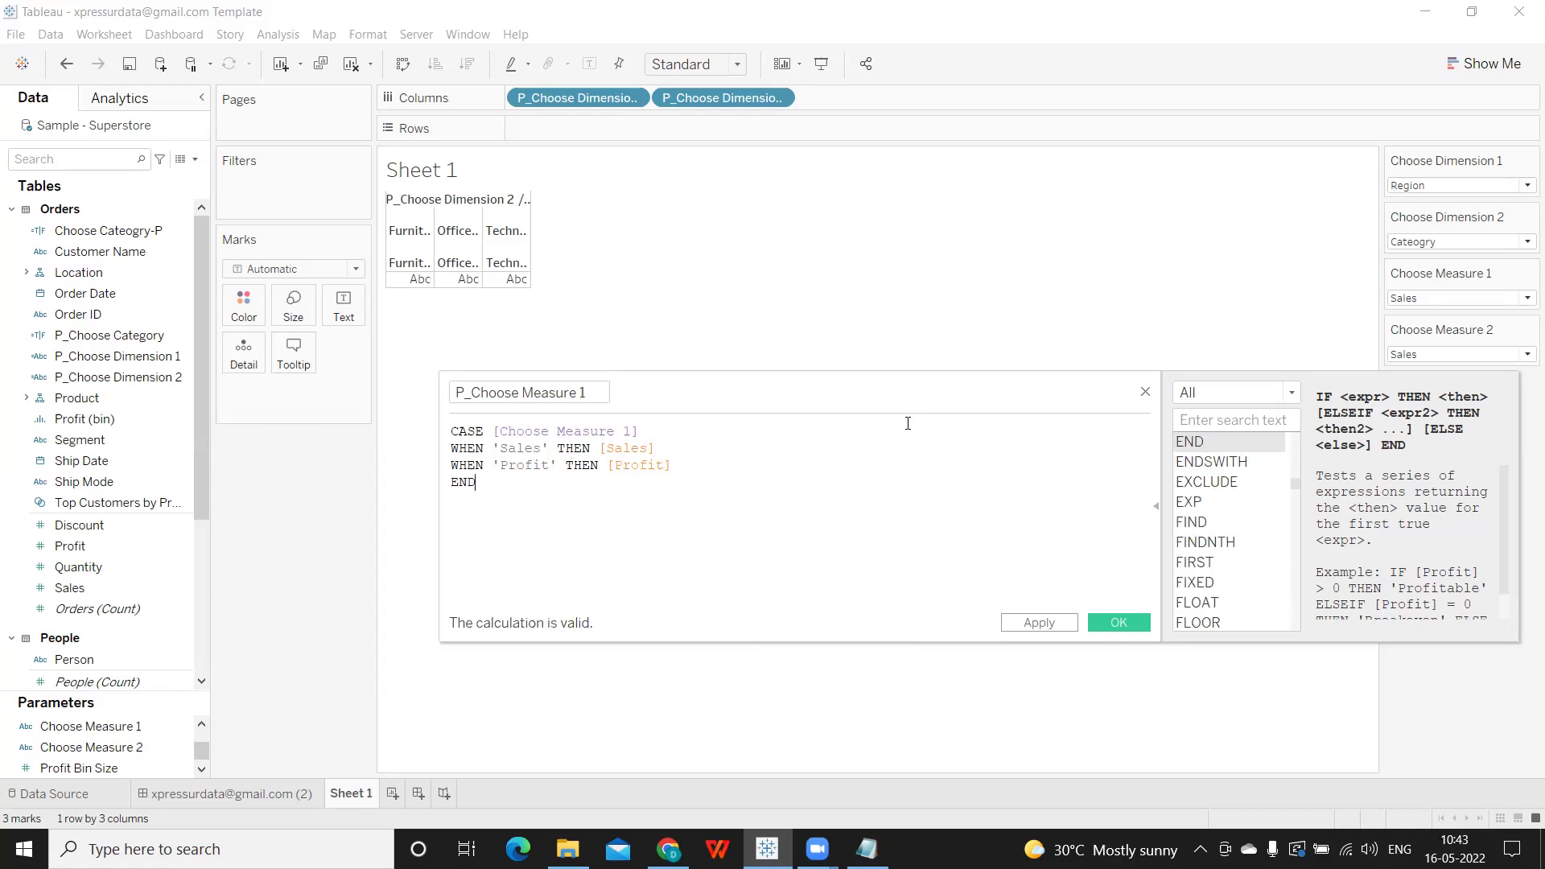
{"action": "left_click", "coordinate": [1039, 622]}
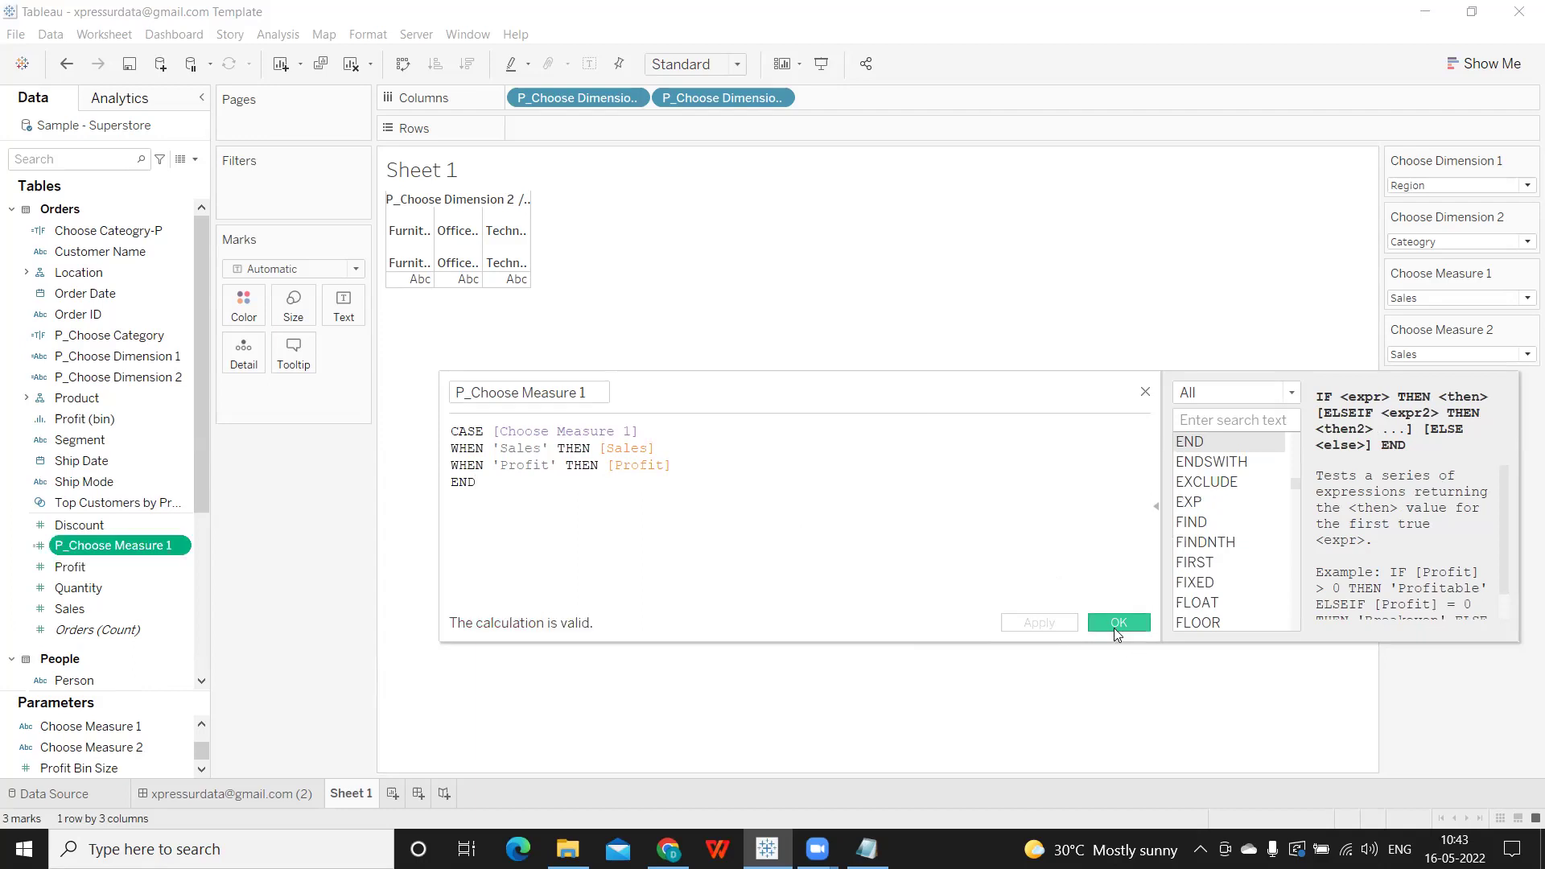
Save P_Choose Measure 1, duplicate it, and rename the copy to 'P_Choose Measure 2'.
{"action": "left_click", "coordinate": [1114, 626]}
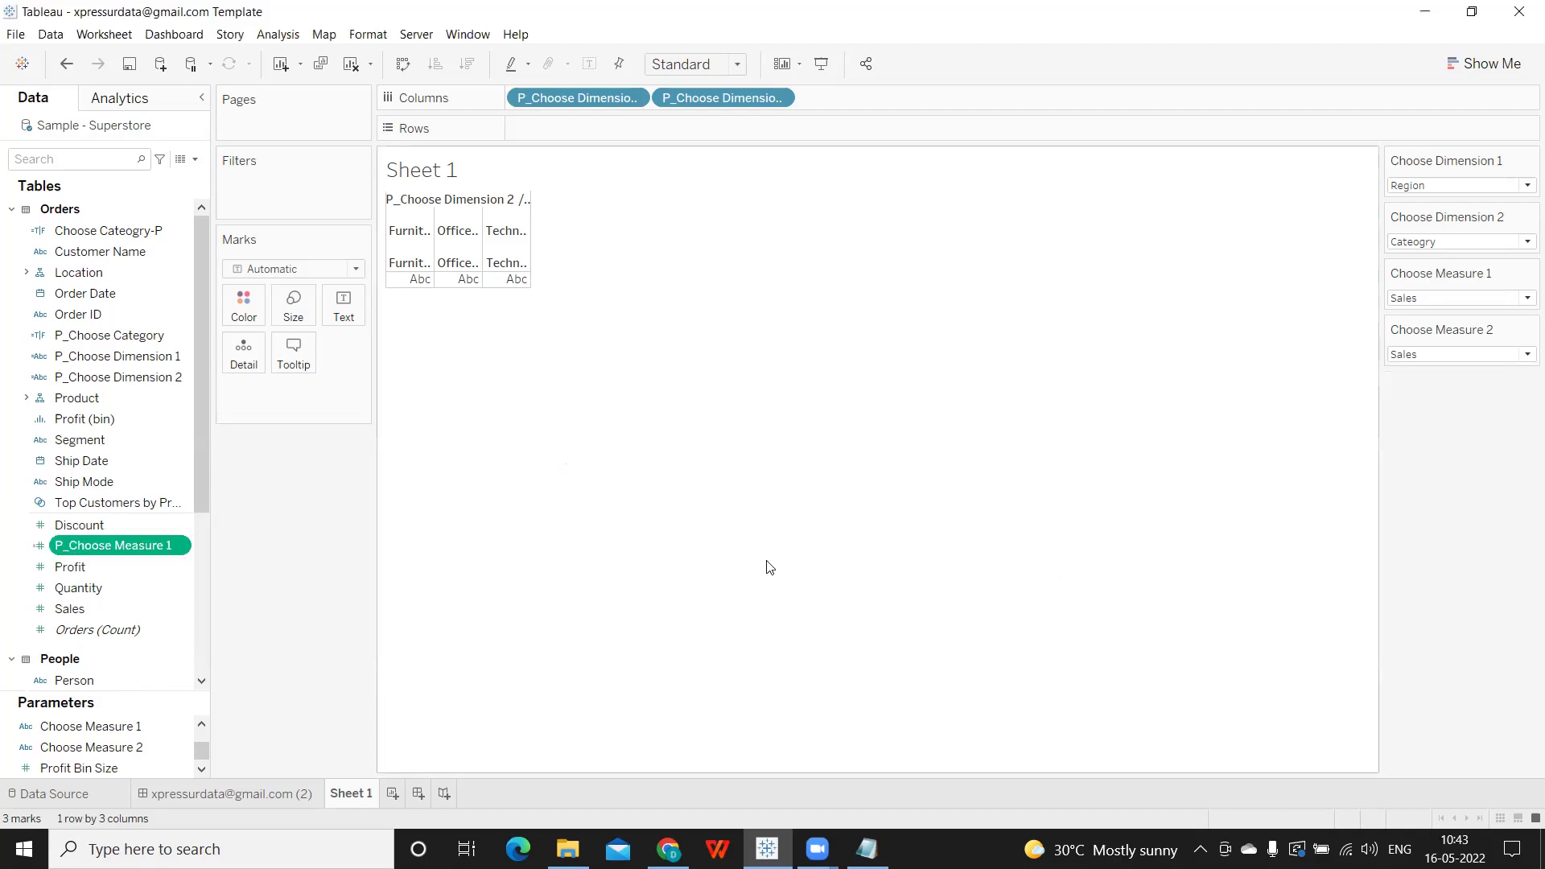
{"action": "left_click", "coordinate": [182, 546]}
{"action": "left_click", "coordinate": [225, 252]}
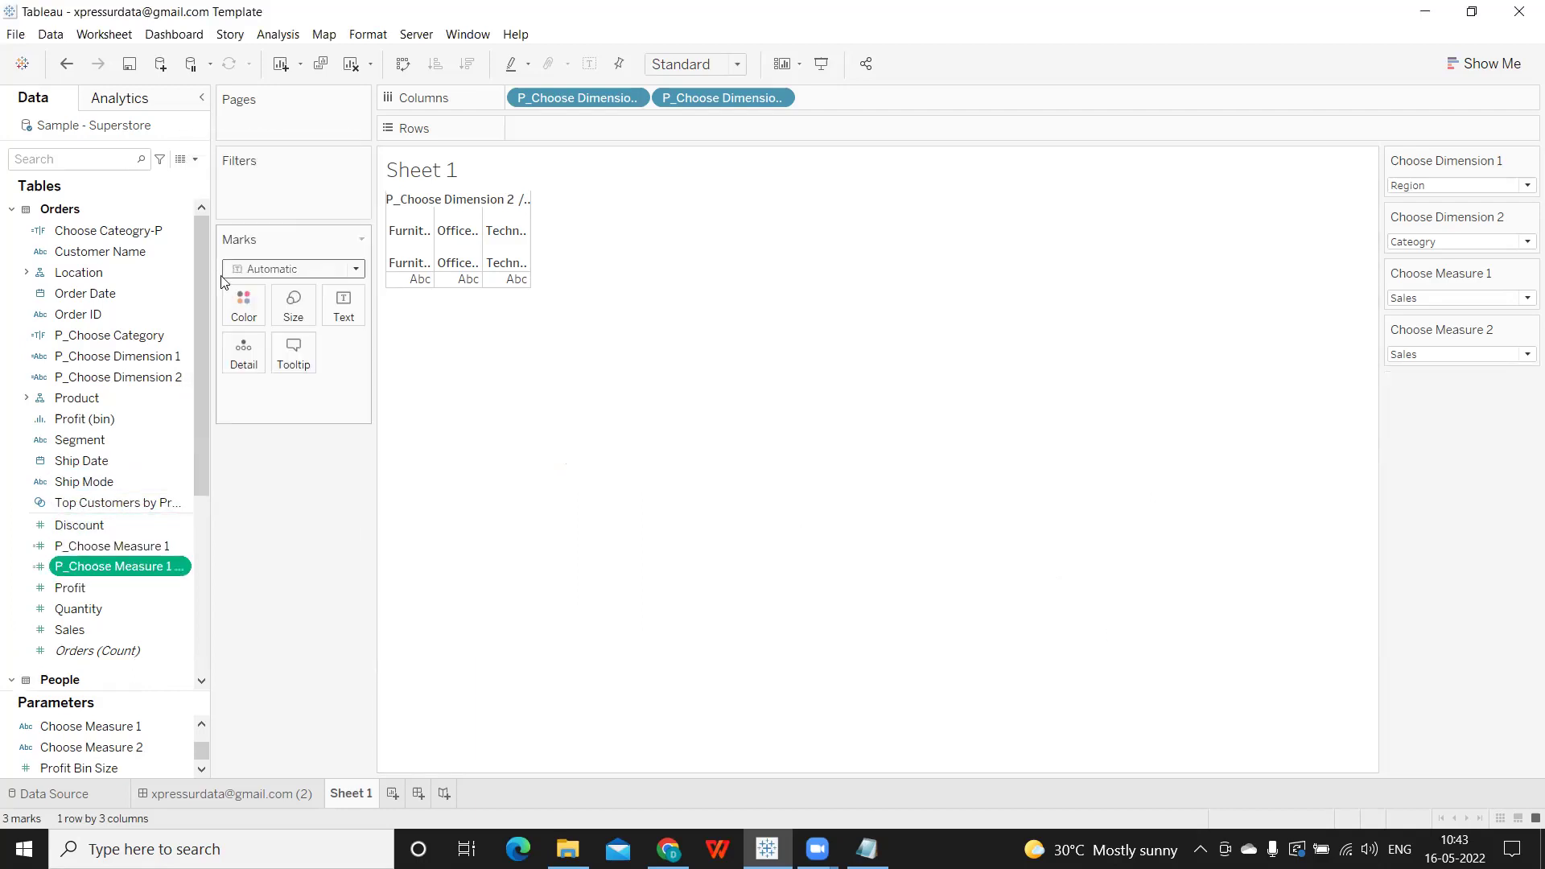
{"action": "left_click", "coordinate": [182, 566]}
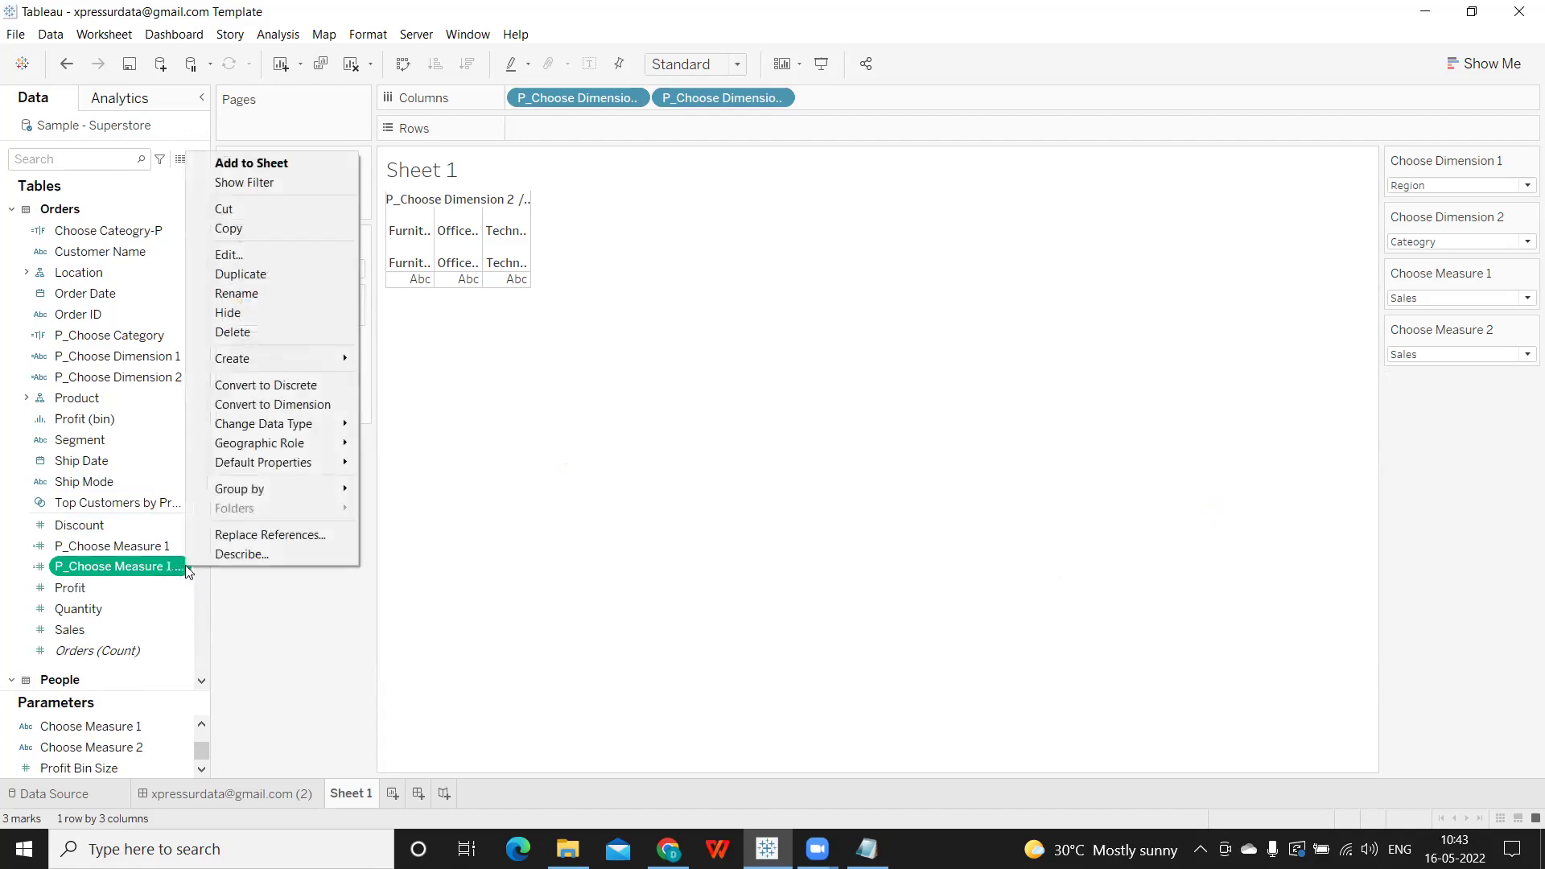
{"action": "left_click", "coordinate": [222, 258]}
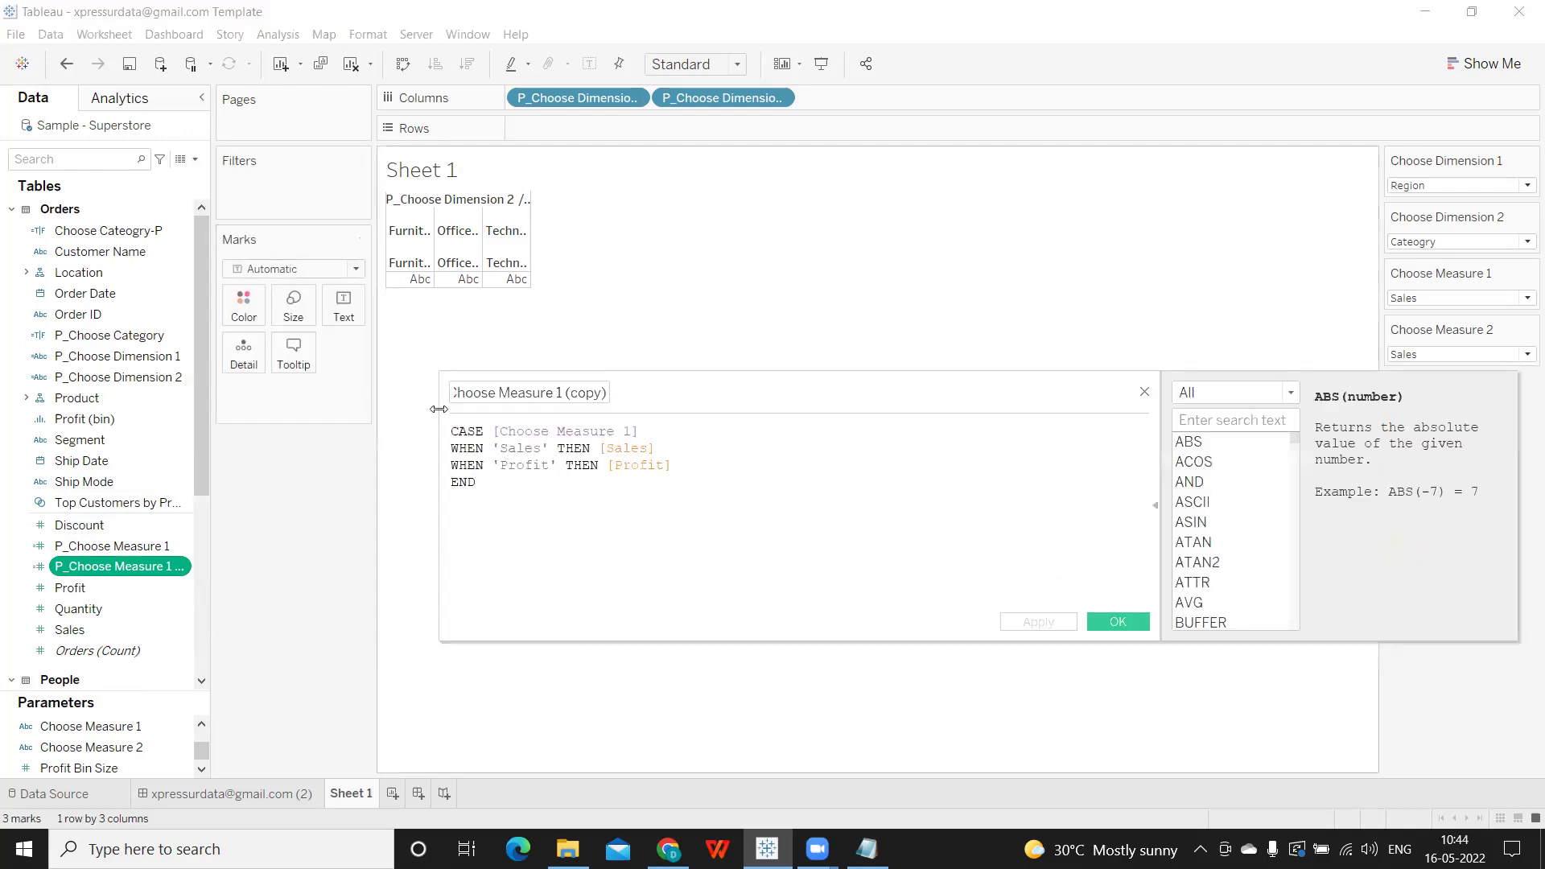
{"action": "left_click_drag", "start_coordinate": [557, 392], "coordinate": [624, 392]}
{"action": "type", "text": "2"}
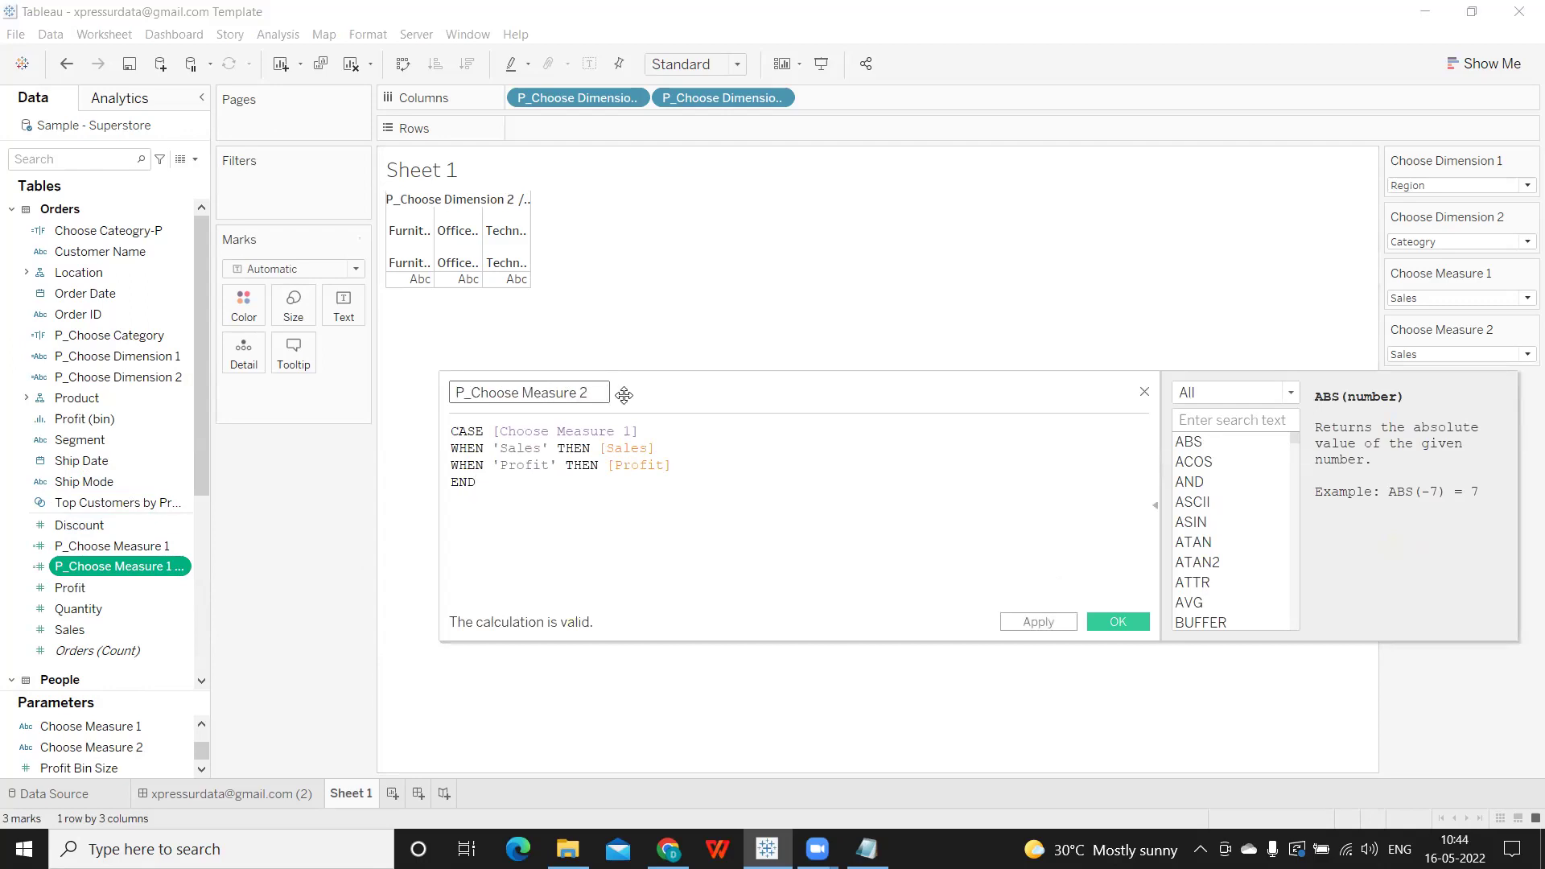
Save the P_Choose Measure 2 rename and put both P_Choose Measure fields on Rows.
{"action": "left_click", "coordinate": [1033, 625]}
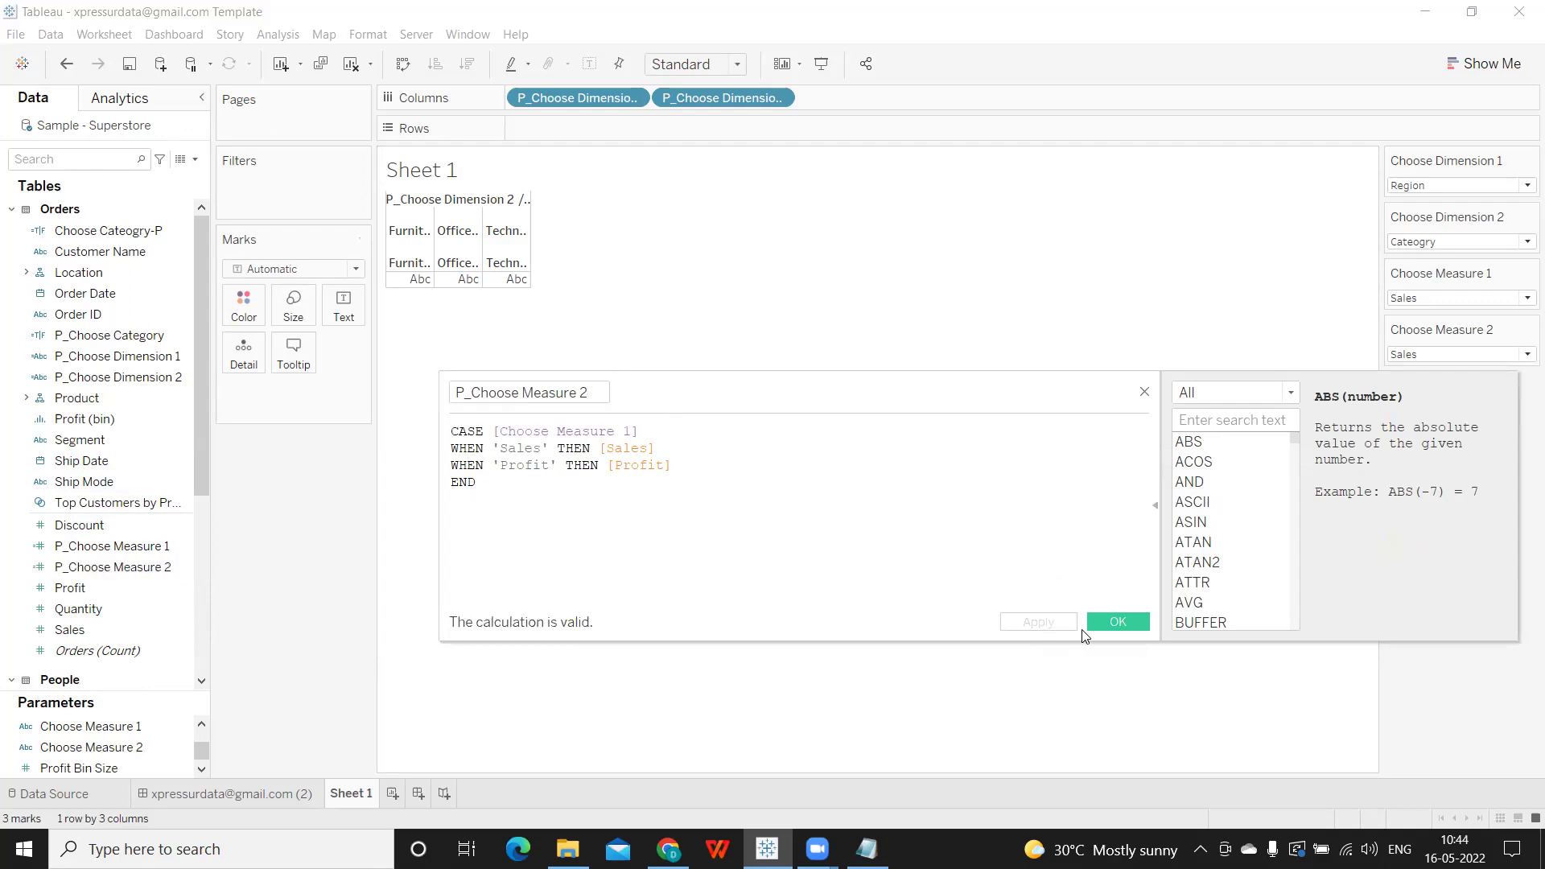
{"action": "left_click", "coordinate": [1117, 622]}
{"action": "left_click_drag", "start_coordinate": [177, 548], "coordinate": [594, 132]}
{"action": "left_click_drag", "start_coordinate": [121, 567], "coordinate": [732, 132]}
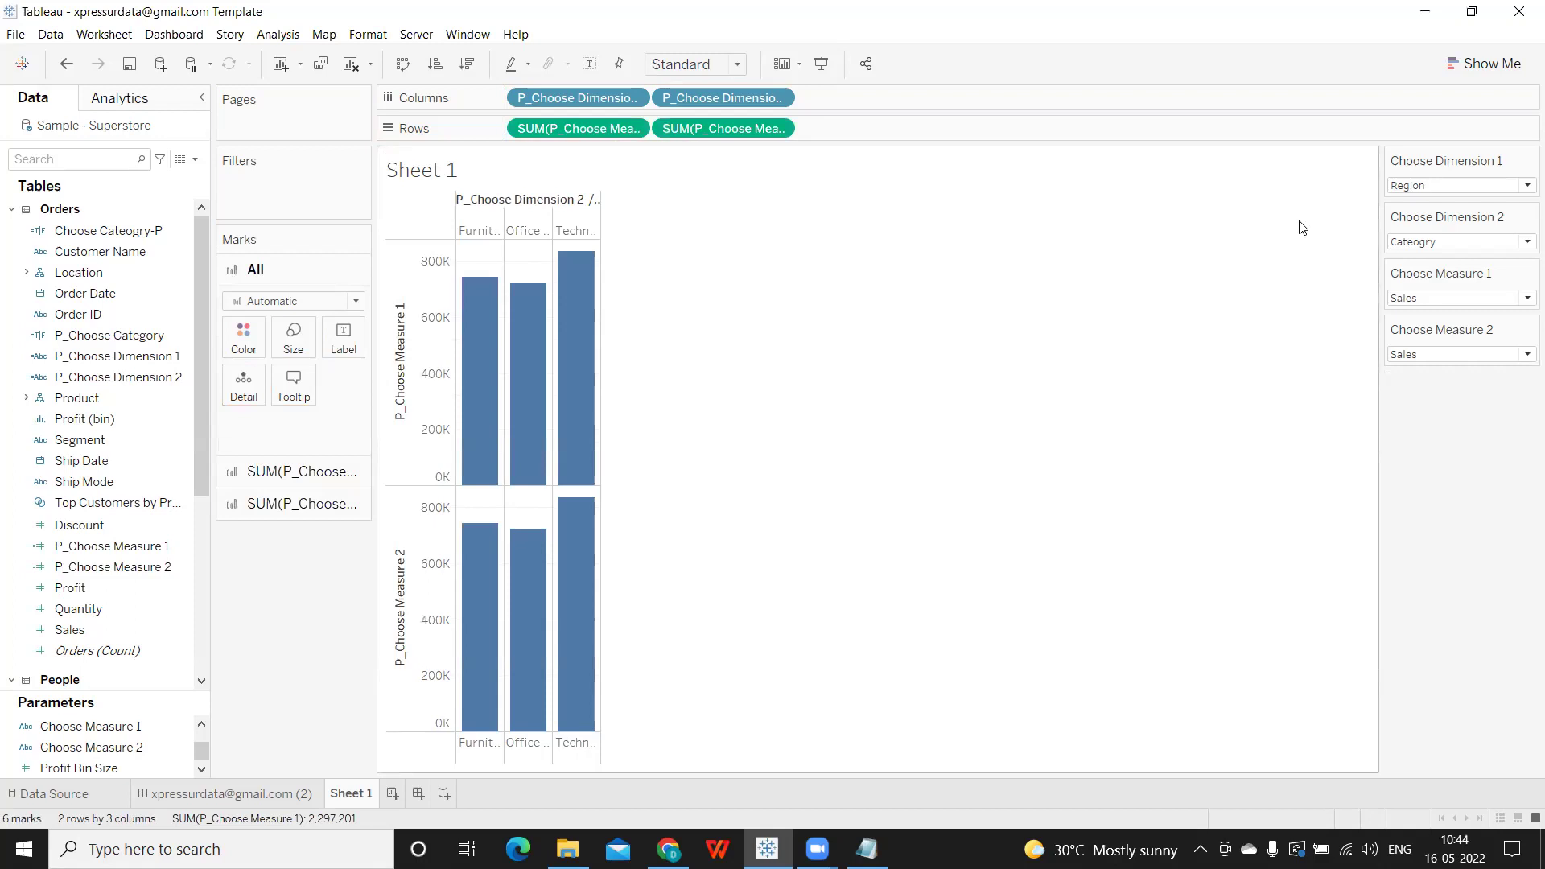
Set Choose Dimension 1 to Category and remove the second dimension pill from Columns.
{"action": "left_click", "coordinate": [1441, 186]}
{"action": "left_click", "coordinate": [1406, 202]}
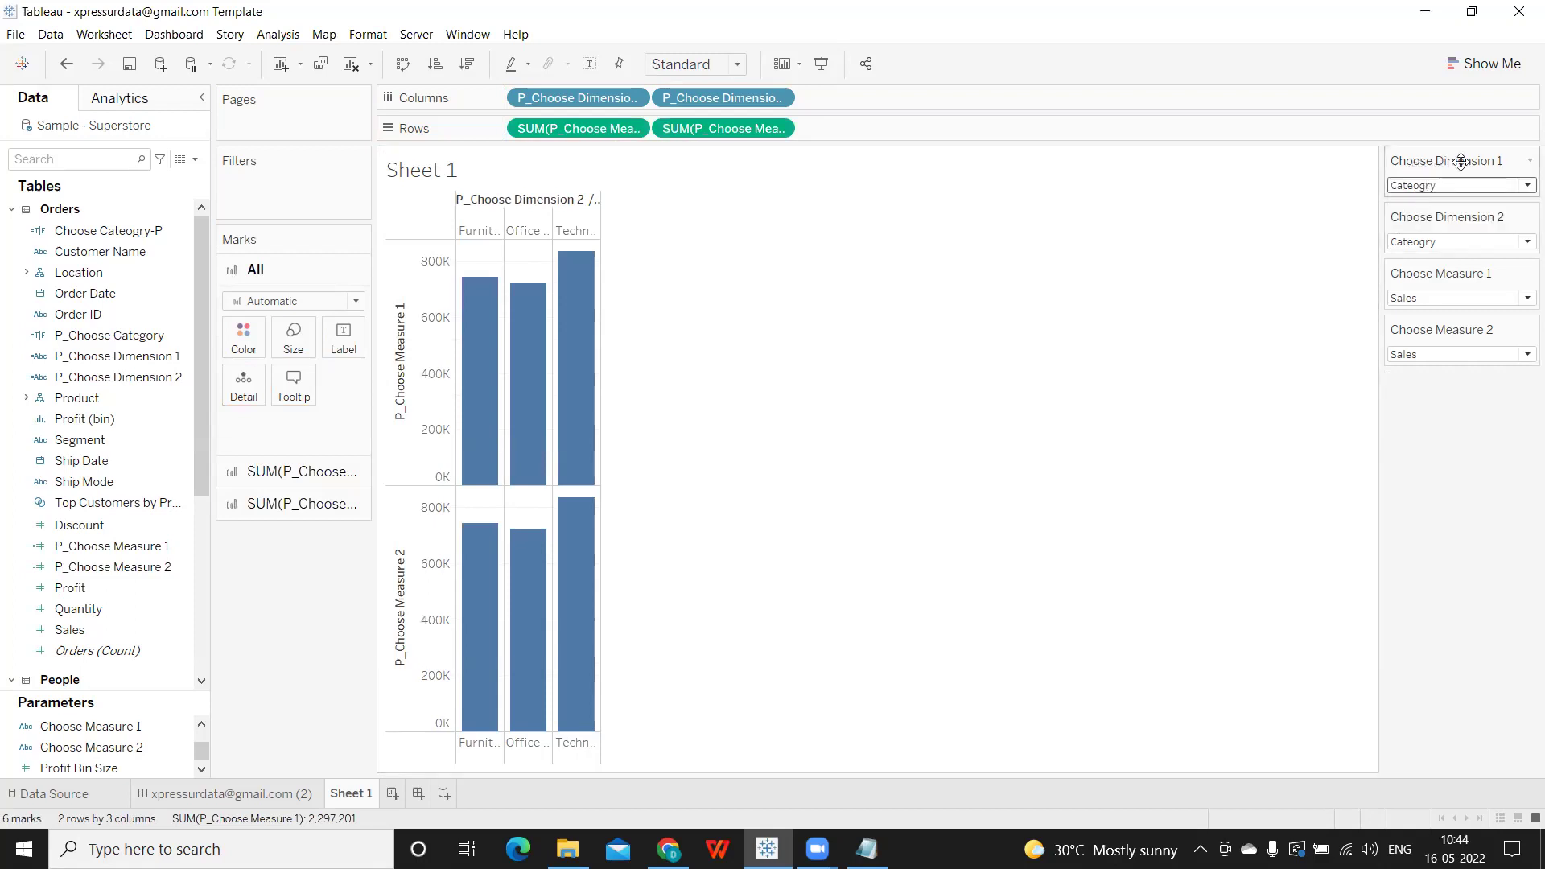
{"action": "left_click", "coordinate": [109, 356]}
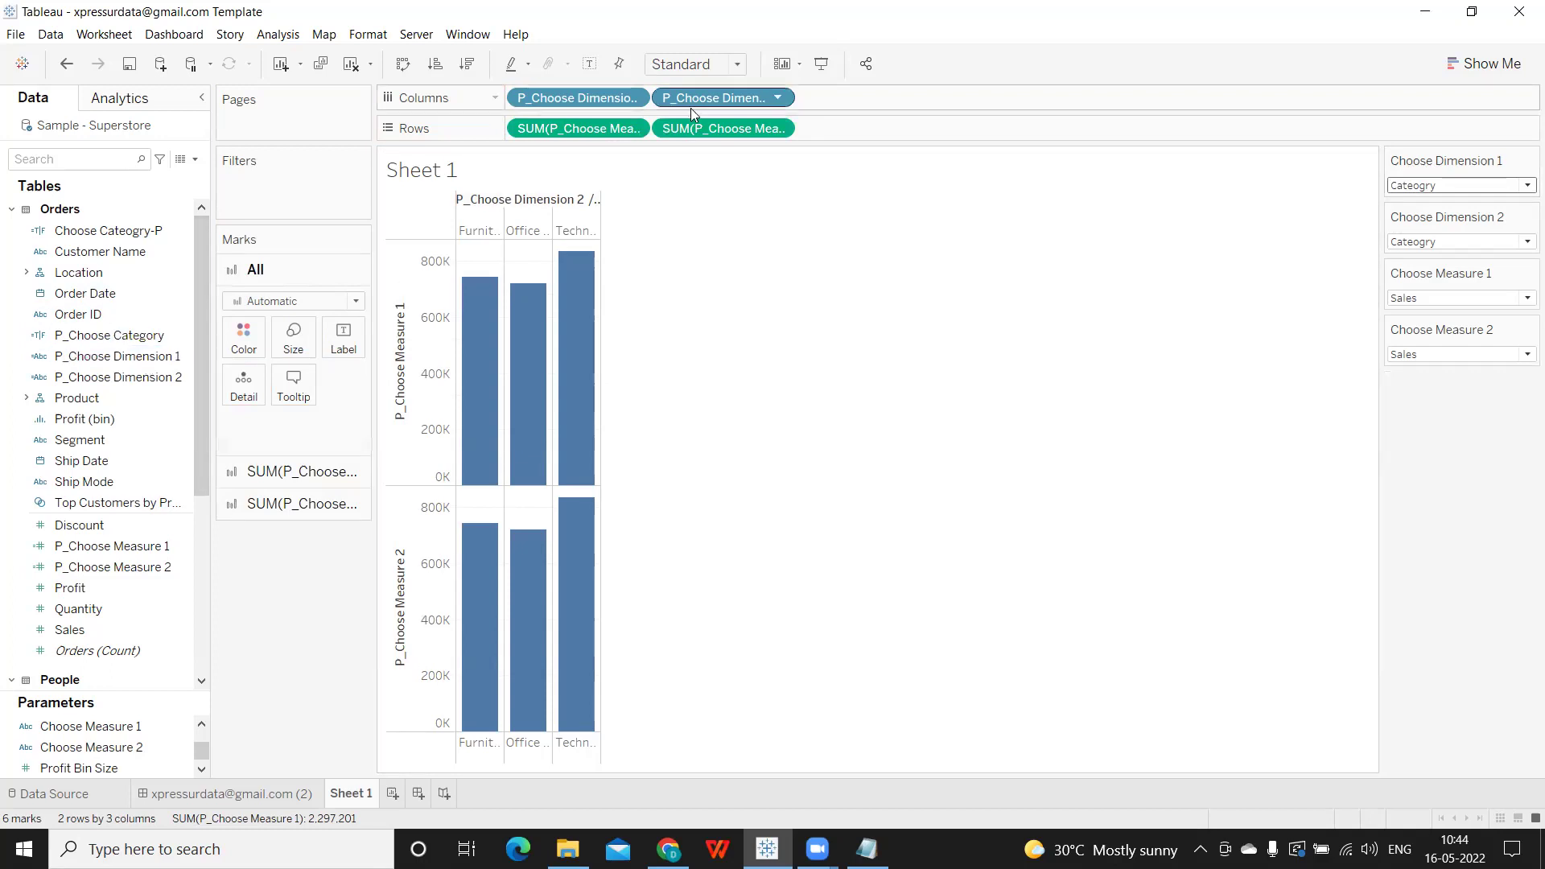
{"action": "left_click_drag", "start_coordinate": [692, 105], "coordinate": [1012, 383]}
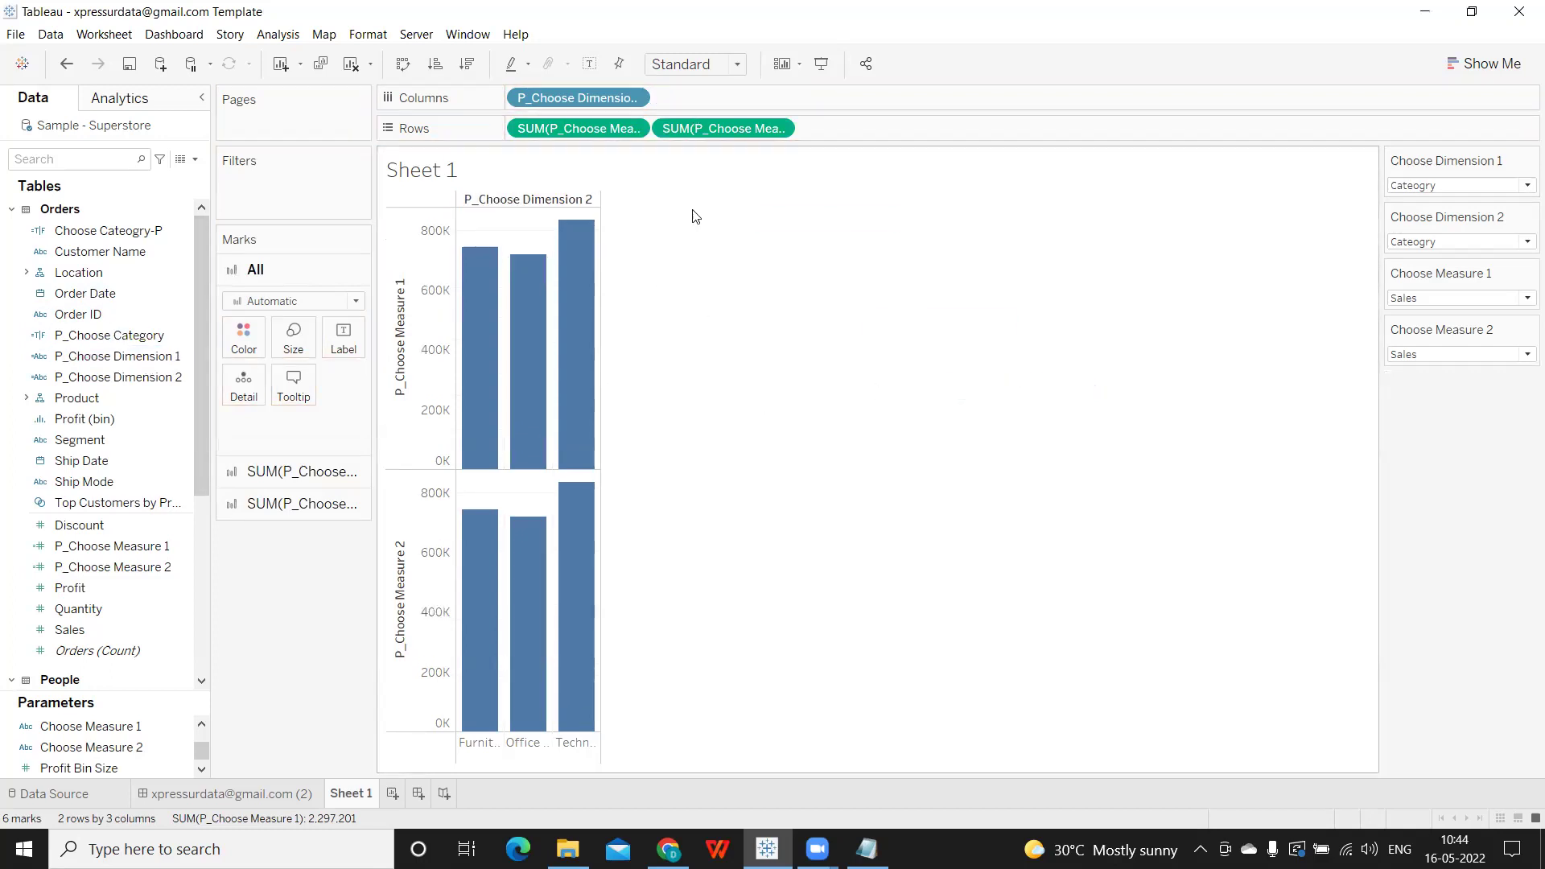
Remove the second measure pill from Rows and set Choose Measure 1 to Profit.
{"action": "left_click", "coordinate": [1425, 357]}
{"action": "left_click", "coordinate": [1414, 387]}
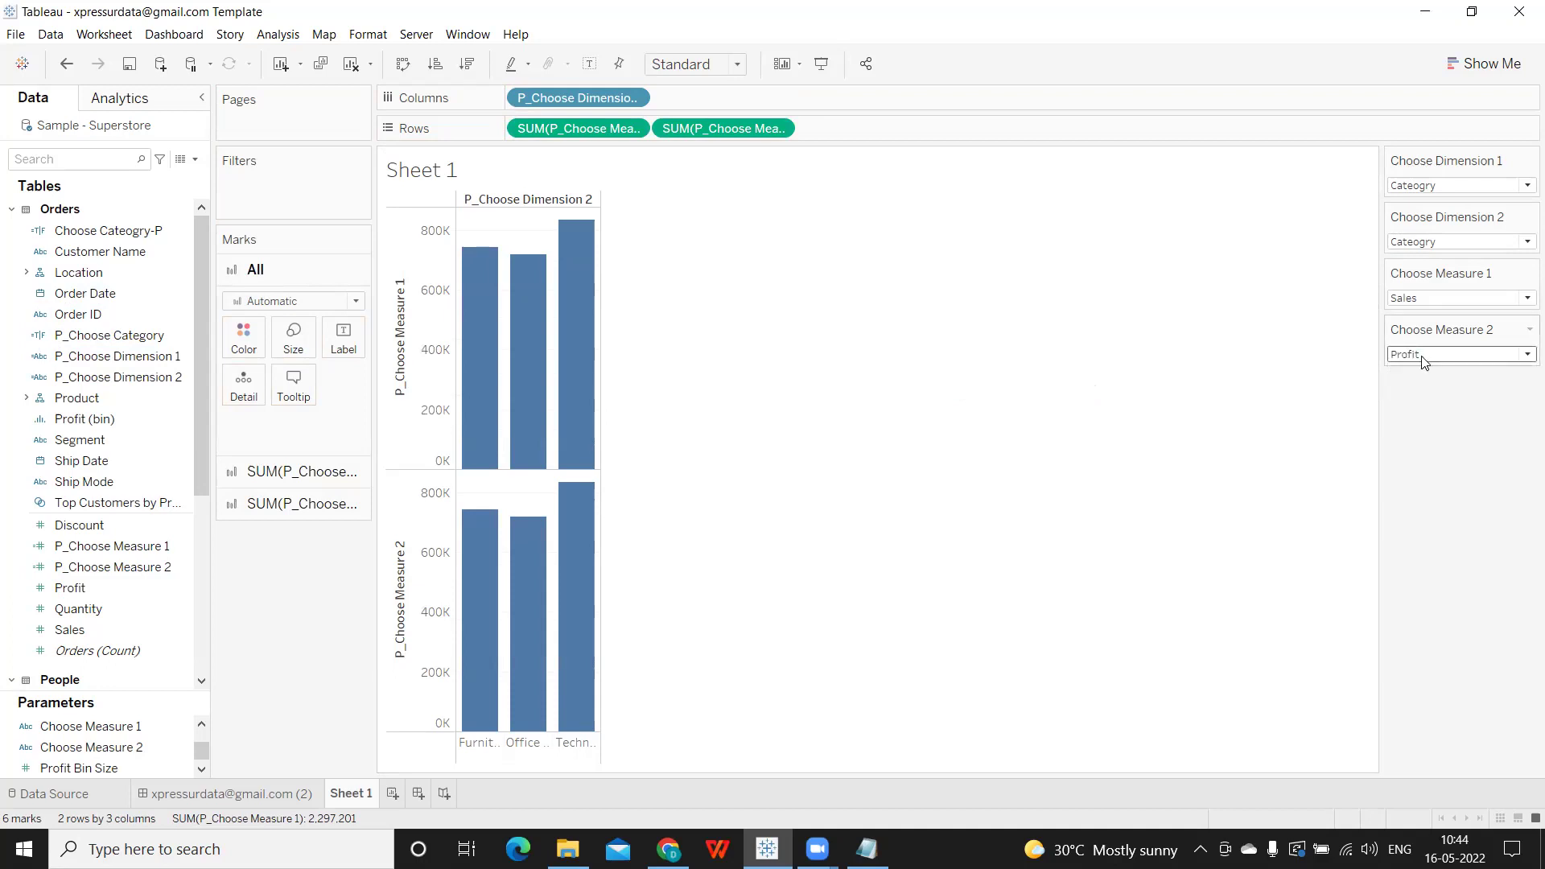
{"action": "left_click", "coordinate": [1422, 355]}
{"action": "left_click", "coordinate": [1415, 370]}
{"action": "left_click", "coordinate": [1422, 362]}
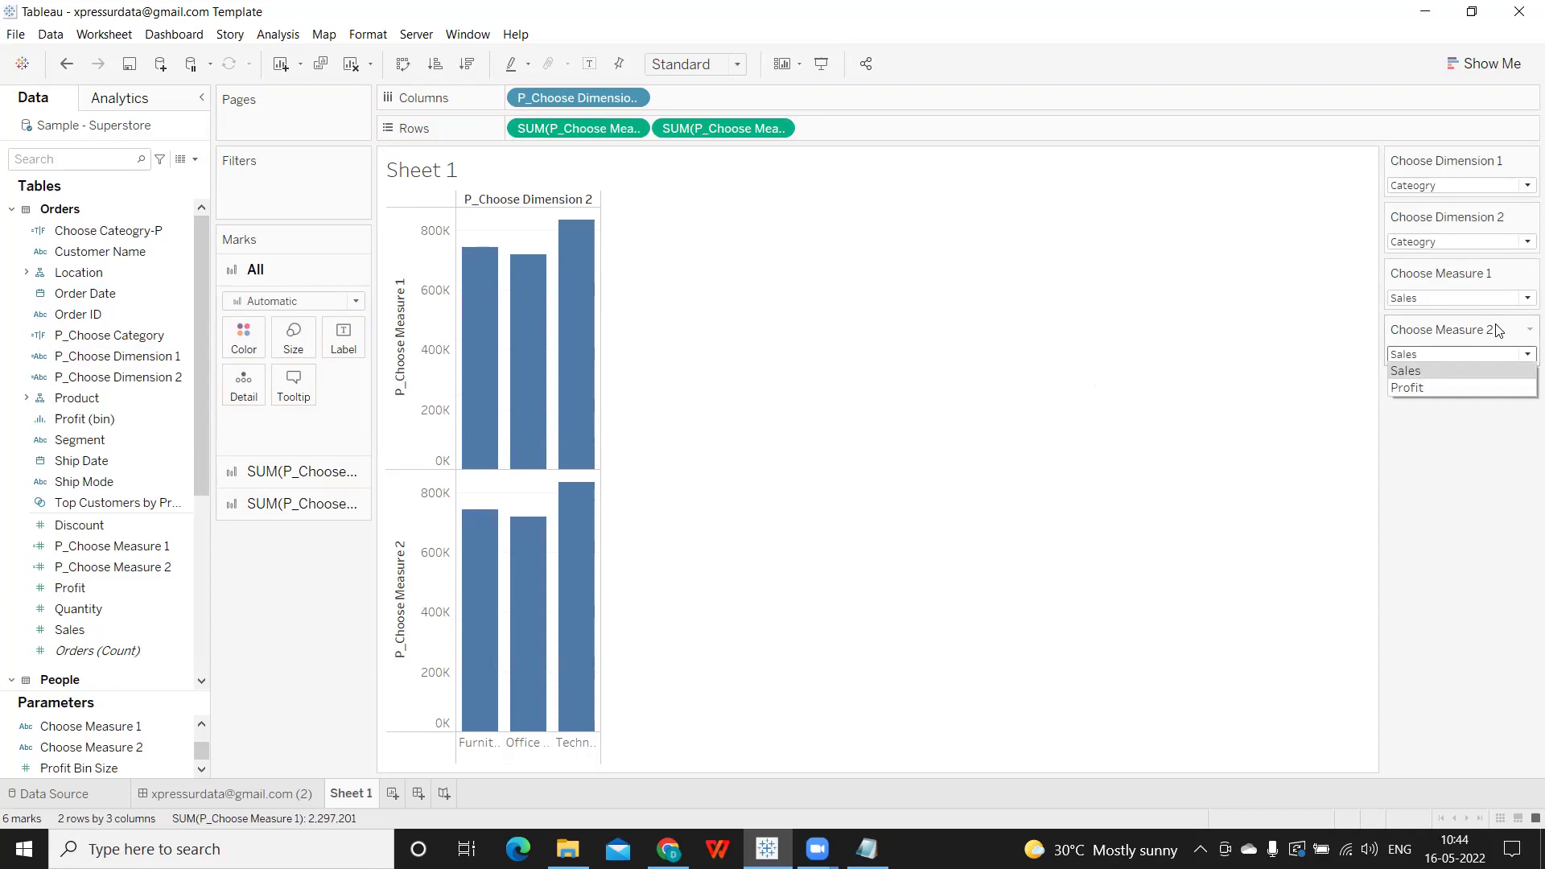
{"action": "left_click_drag", "start_coordinate": [737, 129], "coordinate": [948, 338]}
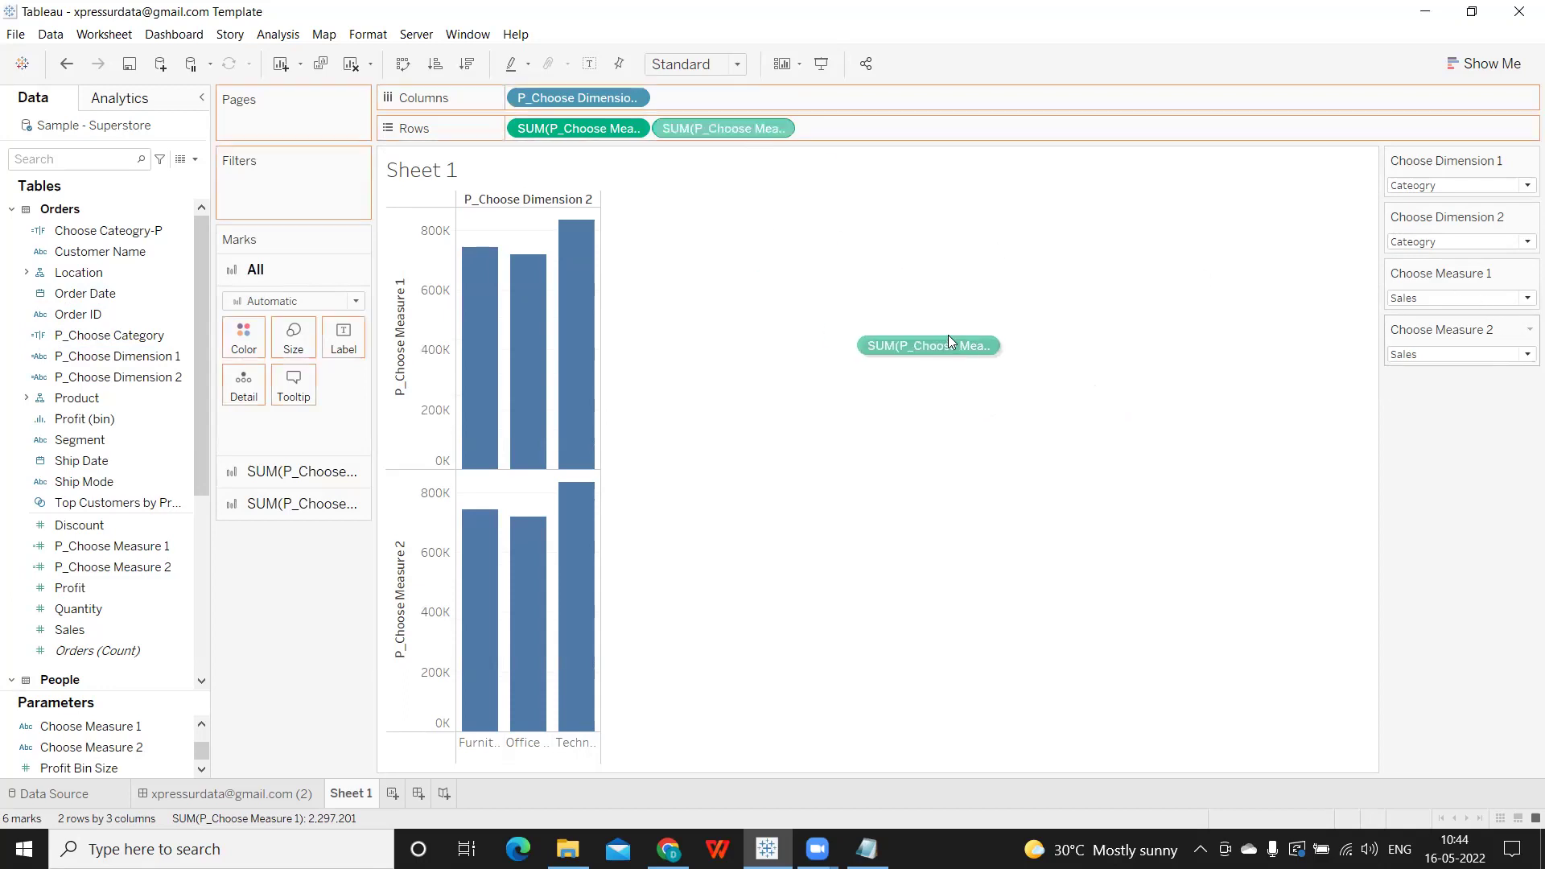
{"action": "left_click", "coordinate": [1425, 300]}
{"action": "left_click", "coordinate": [1415, 332]}
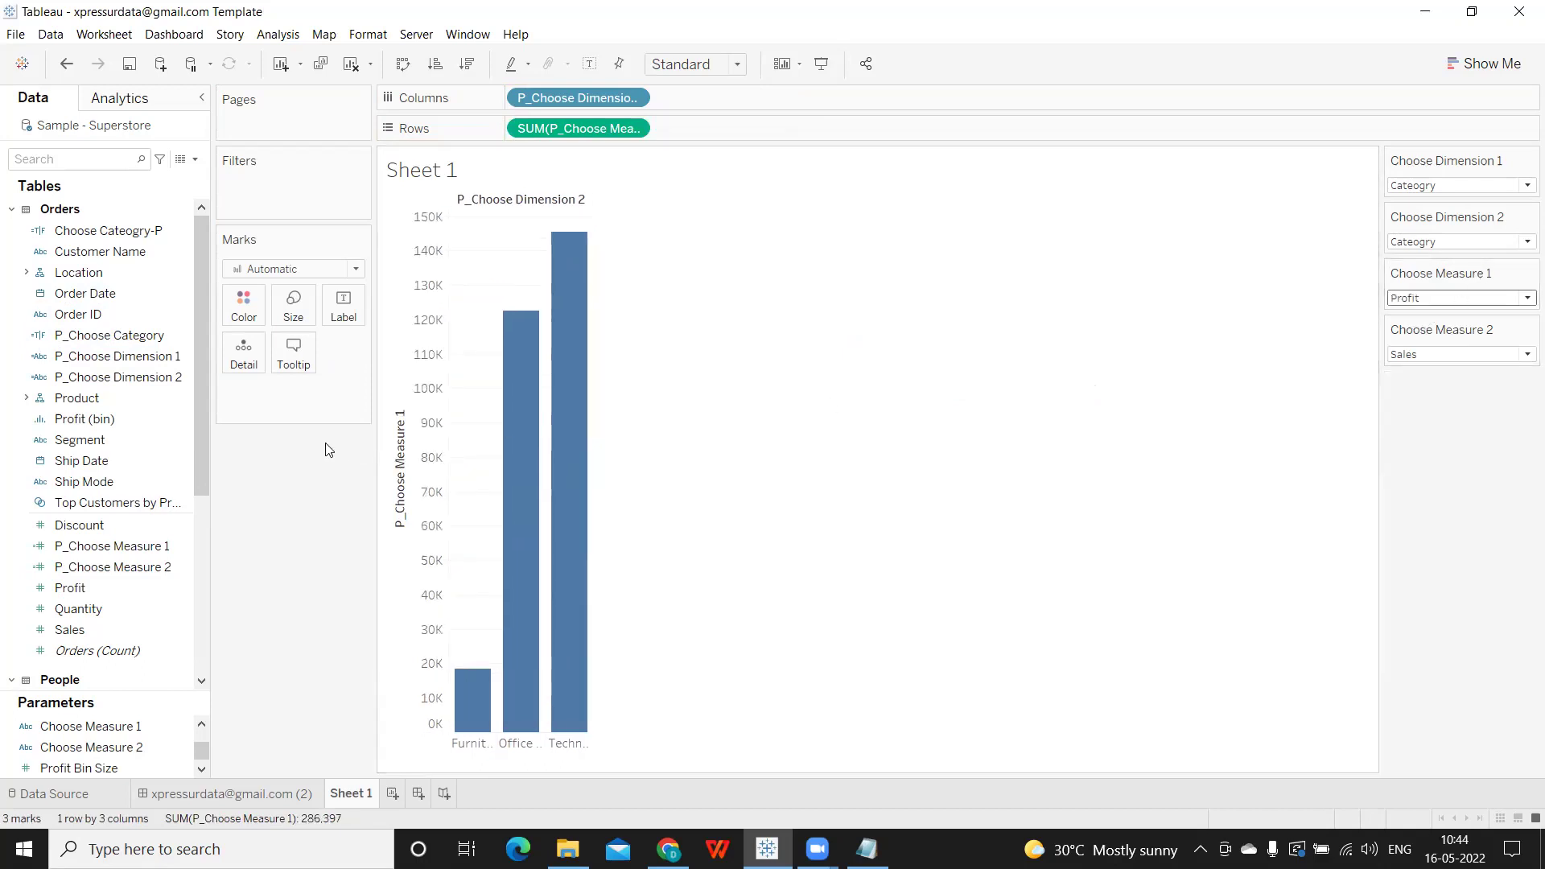
Change P_Choose Measure 2's formula to switch on [Choose Measure 2], then set Choose Dimension 1 to Region.
{"action": "left_click", "coordinate": [169, 568]}
{"action": "left_click", "coordinate": [182, 568]}
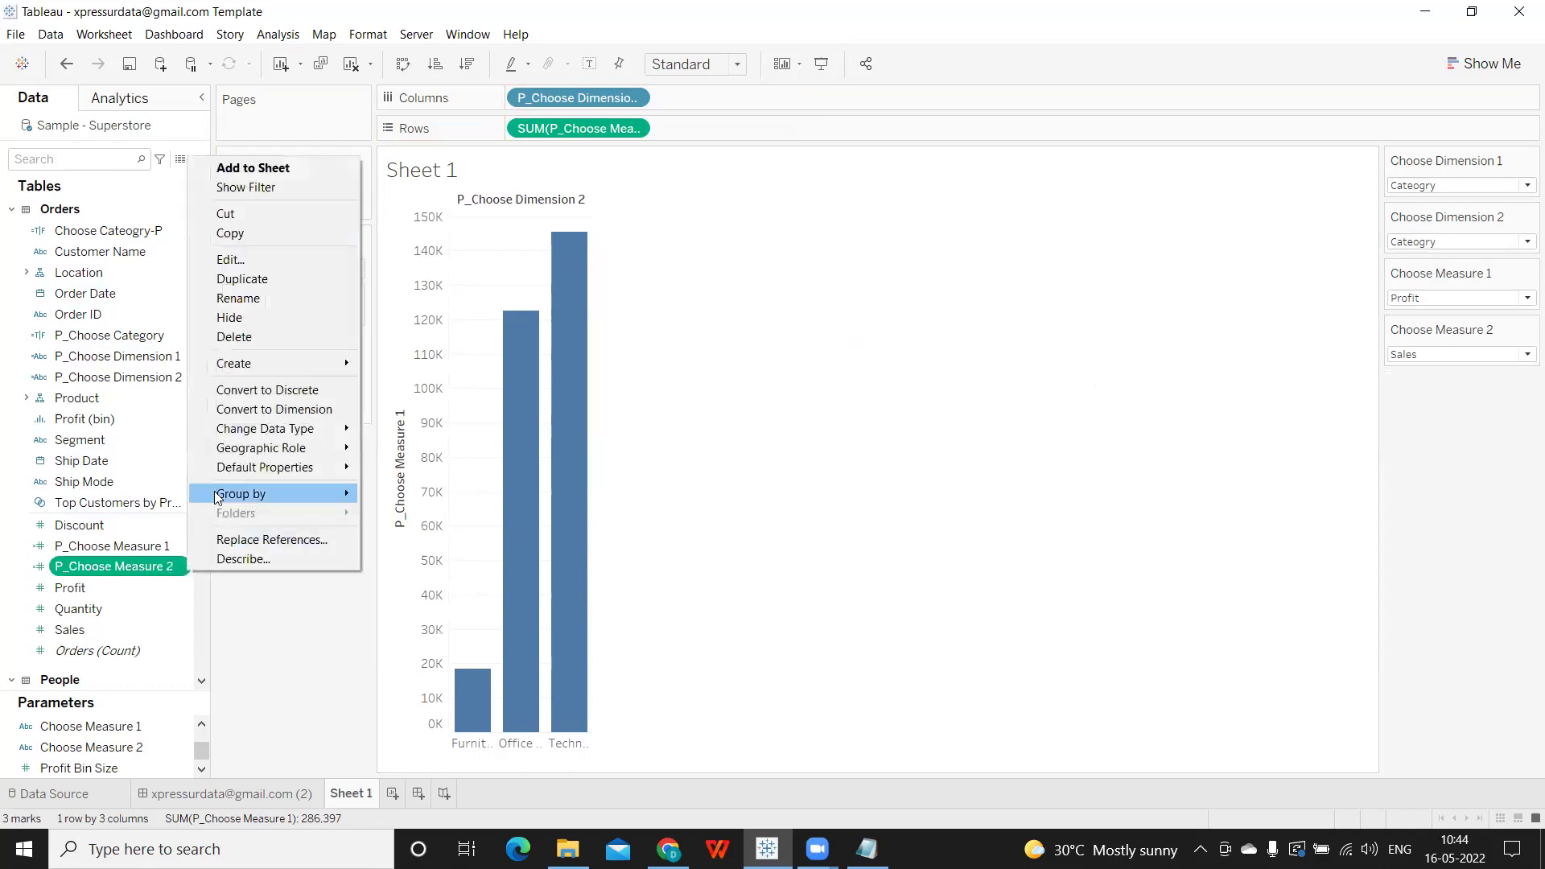
{"action": "left_click", "coordinate": [282, 260]}
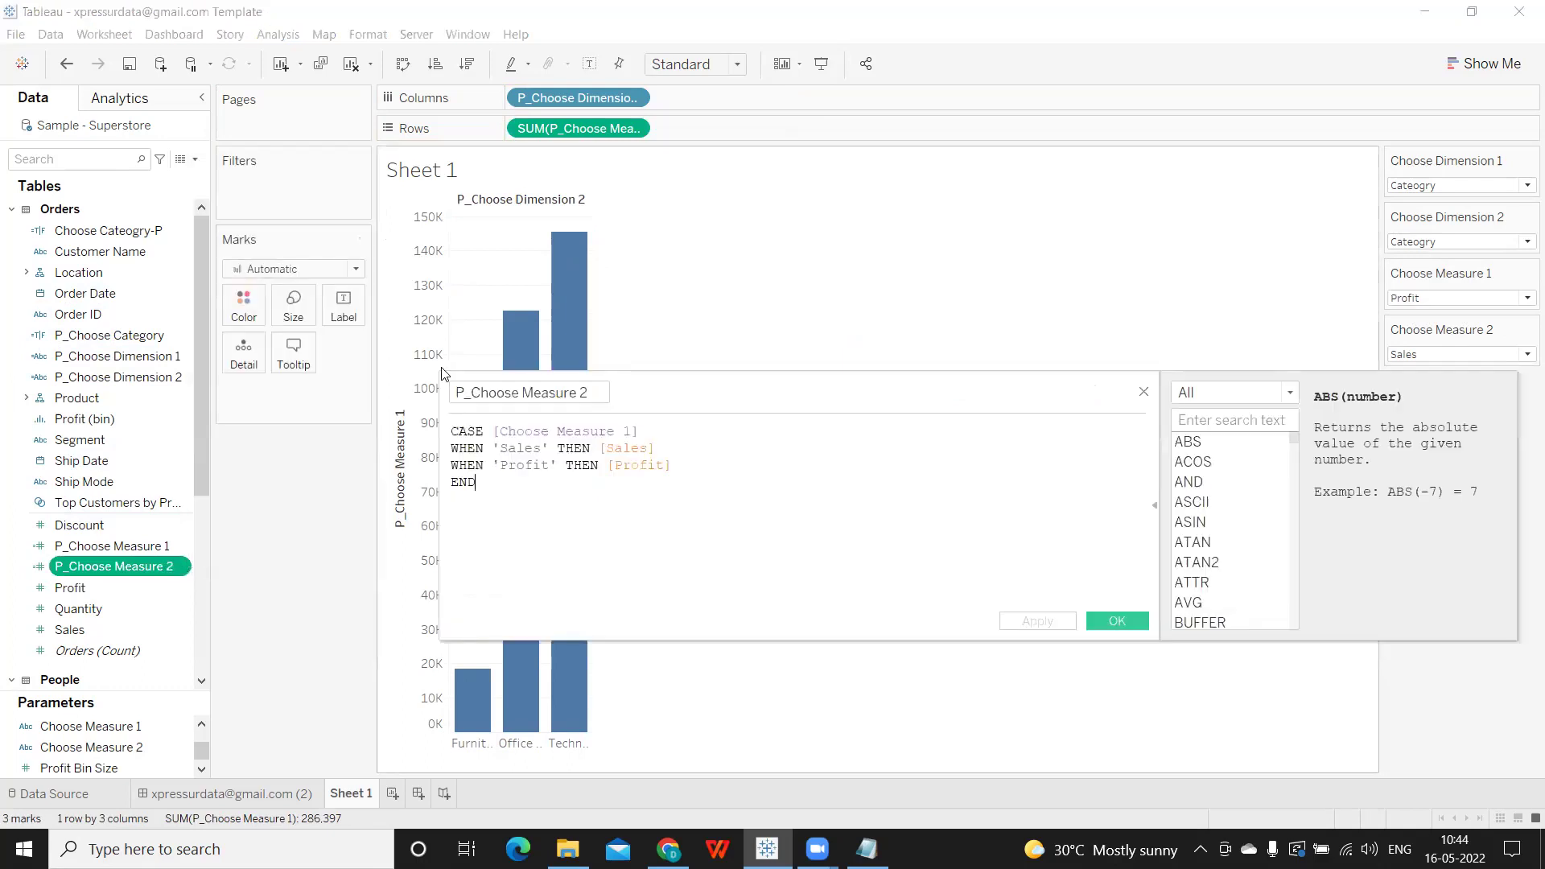
{"action": "left_click", "coordinate": [634, 433]}
{"action": "key", "text": "BackSpace"}
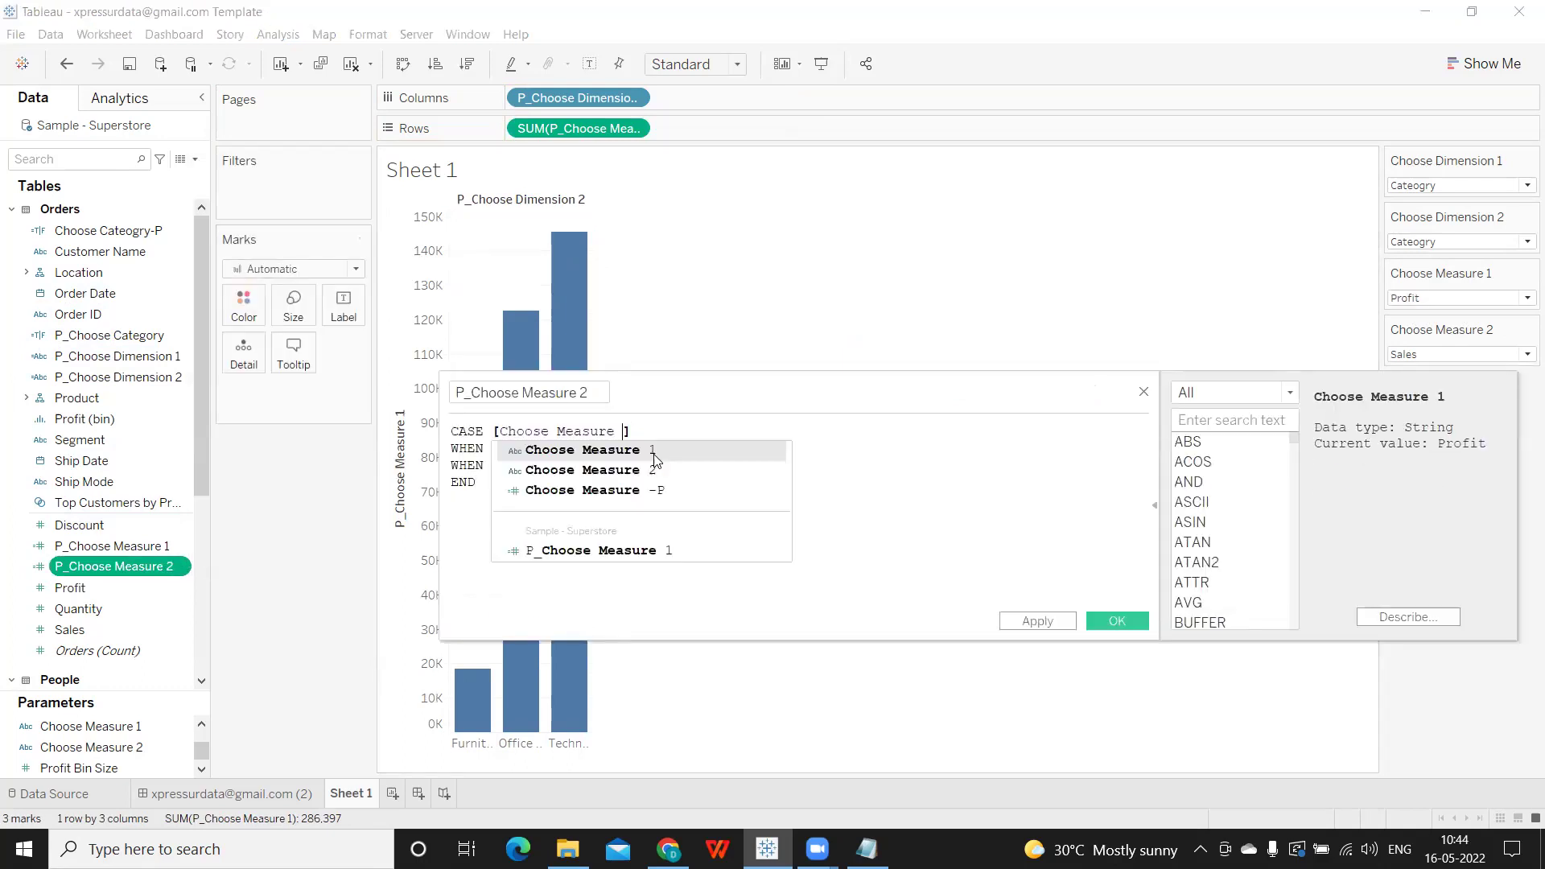
{"action": "type", "text": "2"}
{"action": "key", "text": "Return"}
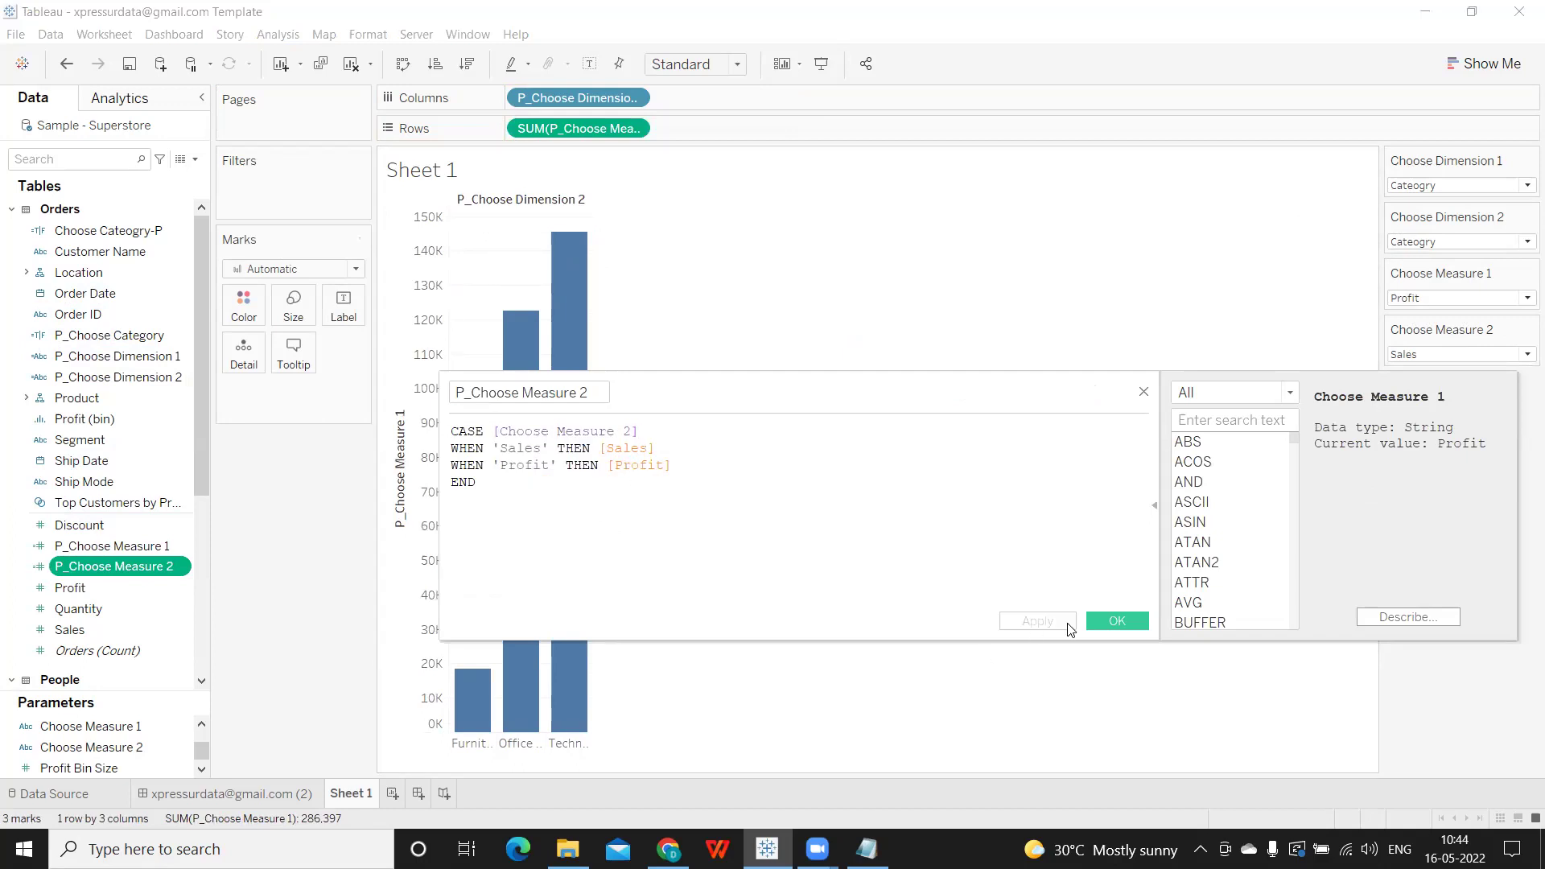
{"action": "left_click", "coordinate": [1036, 621]}
{"action": "left_click", "coordinate": [1115, 624]}
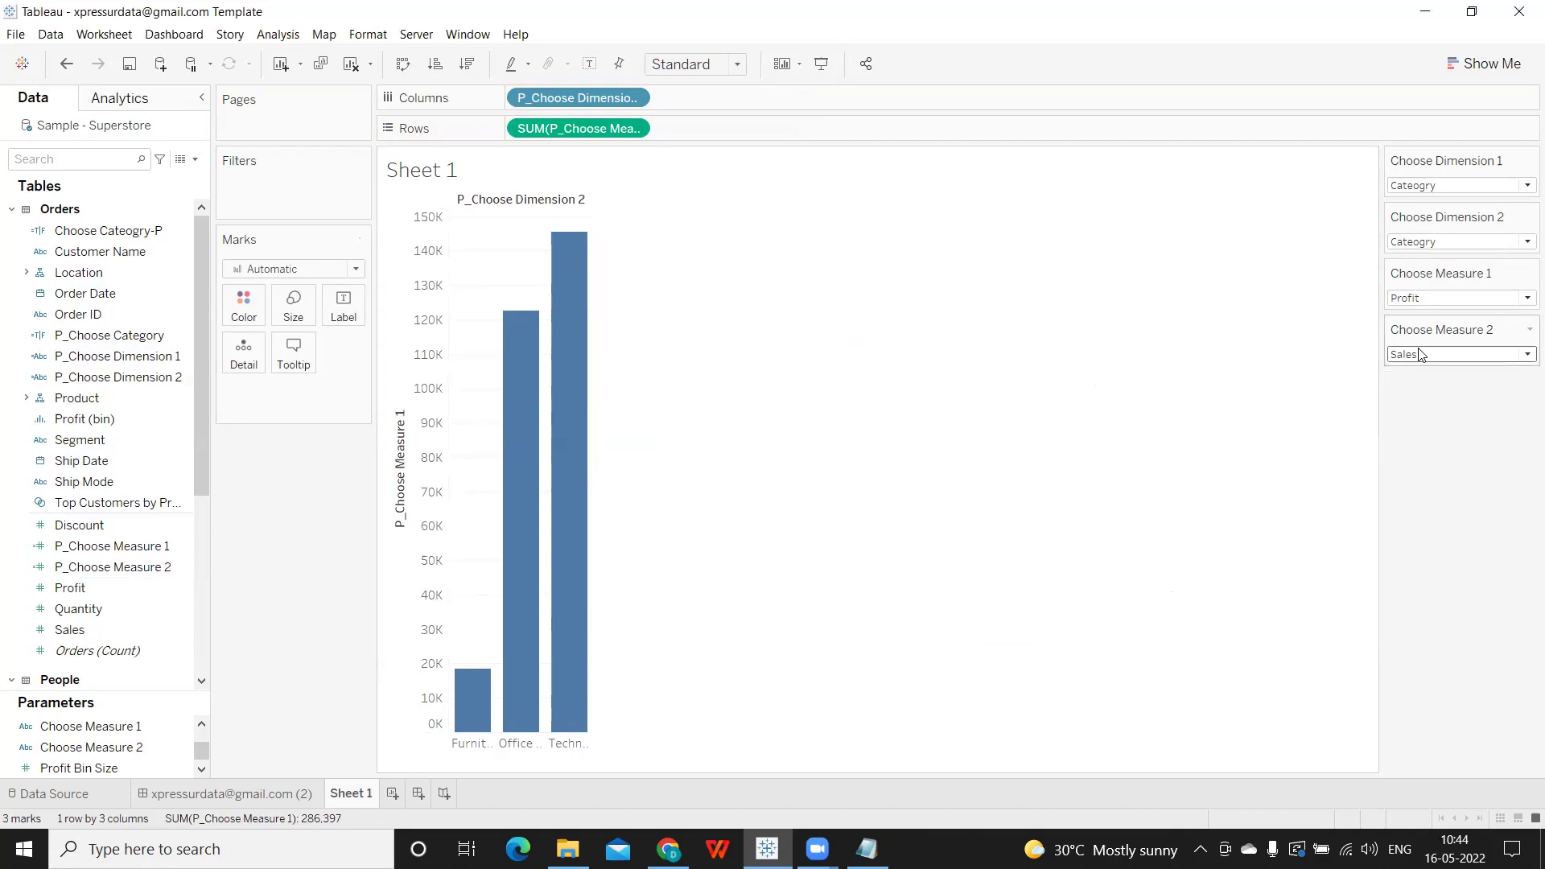
{"action": "left_click", "coordinate": [1449, 186]}
{"action": "left_click", "coordinate": [1427, 215]}
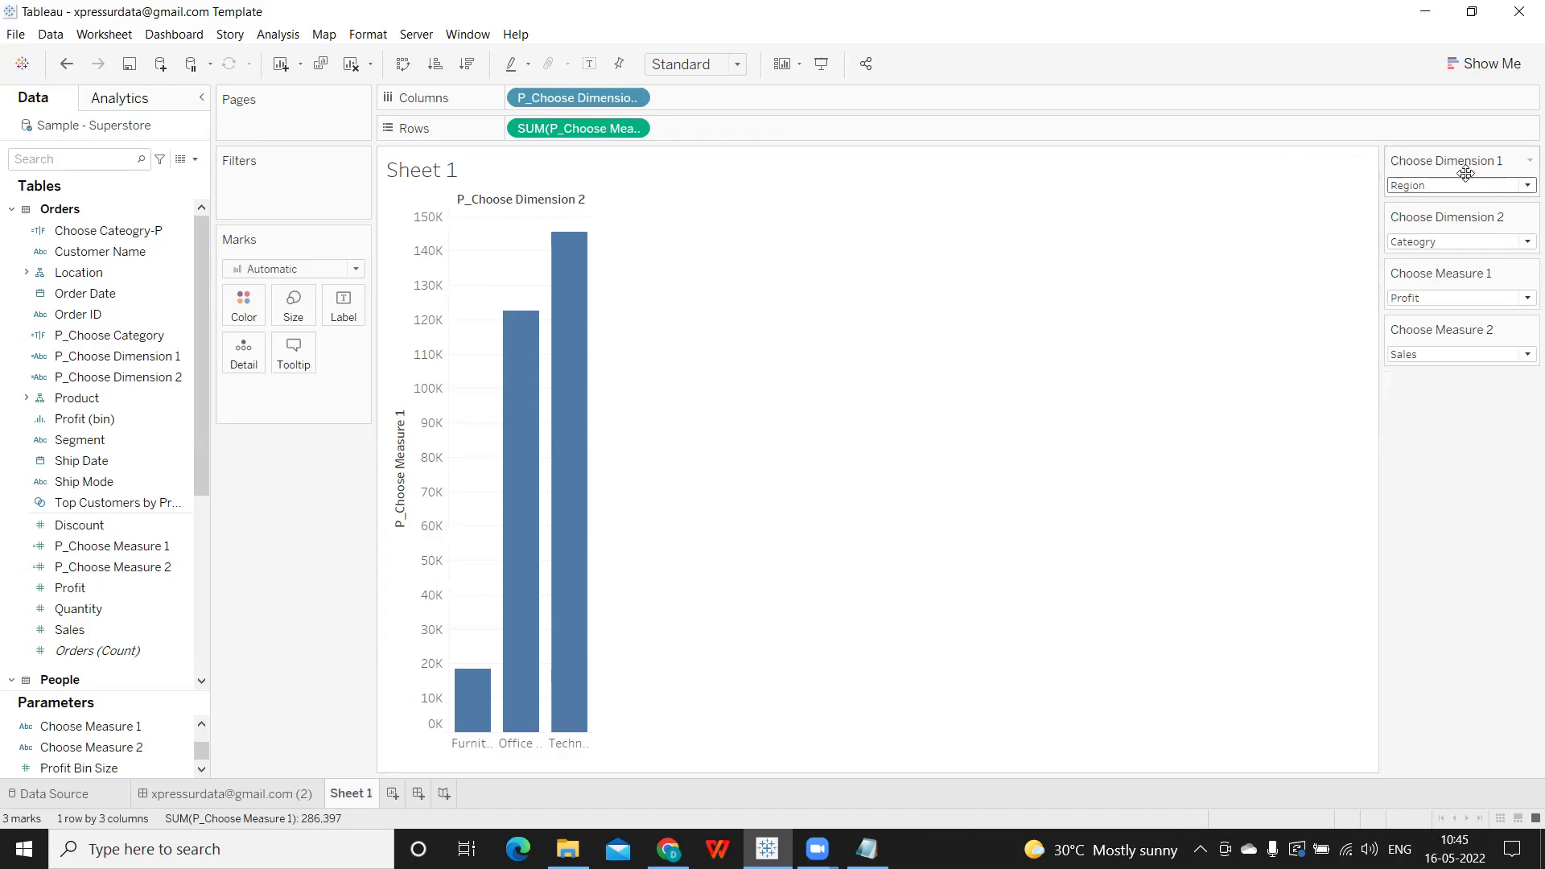
{"action": "left_click", "coordinate": [1529, 160]}
{"action": "left_click", "coordinate": [1451, 181]}
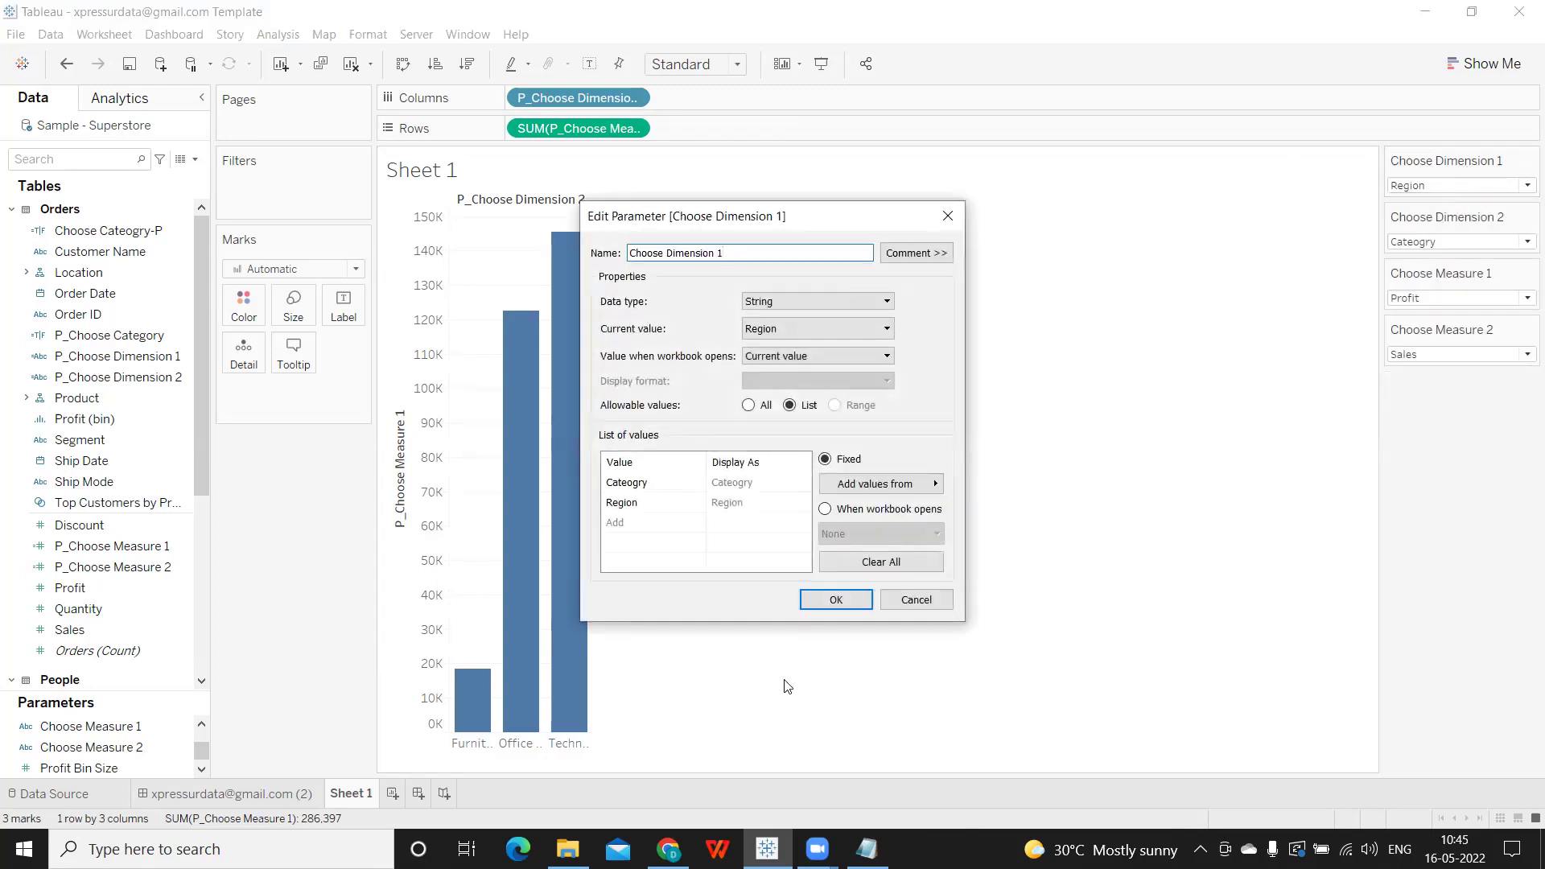
{"action": "double_click", "coordinate": [624, 488]}
{"action": "key", "text": "ctrl+c"}
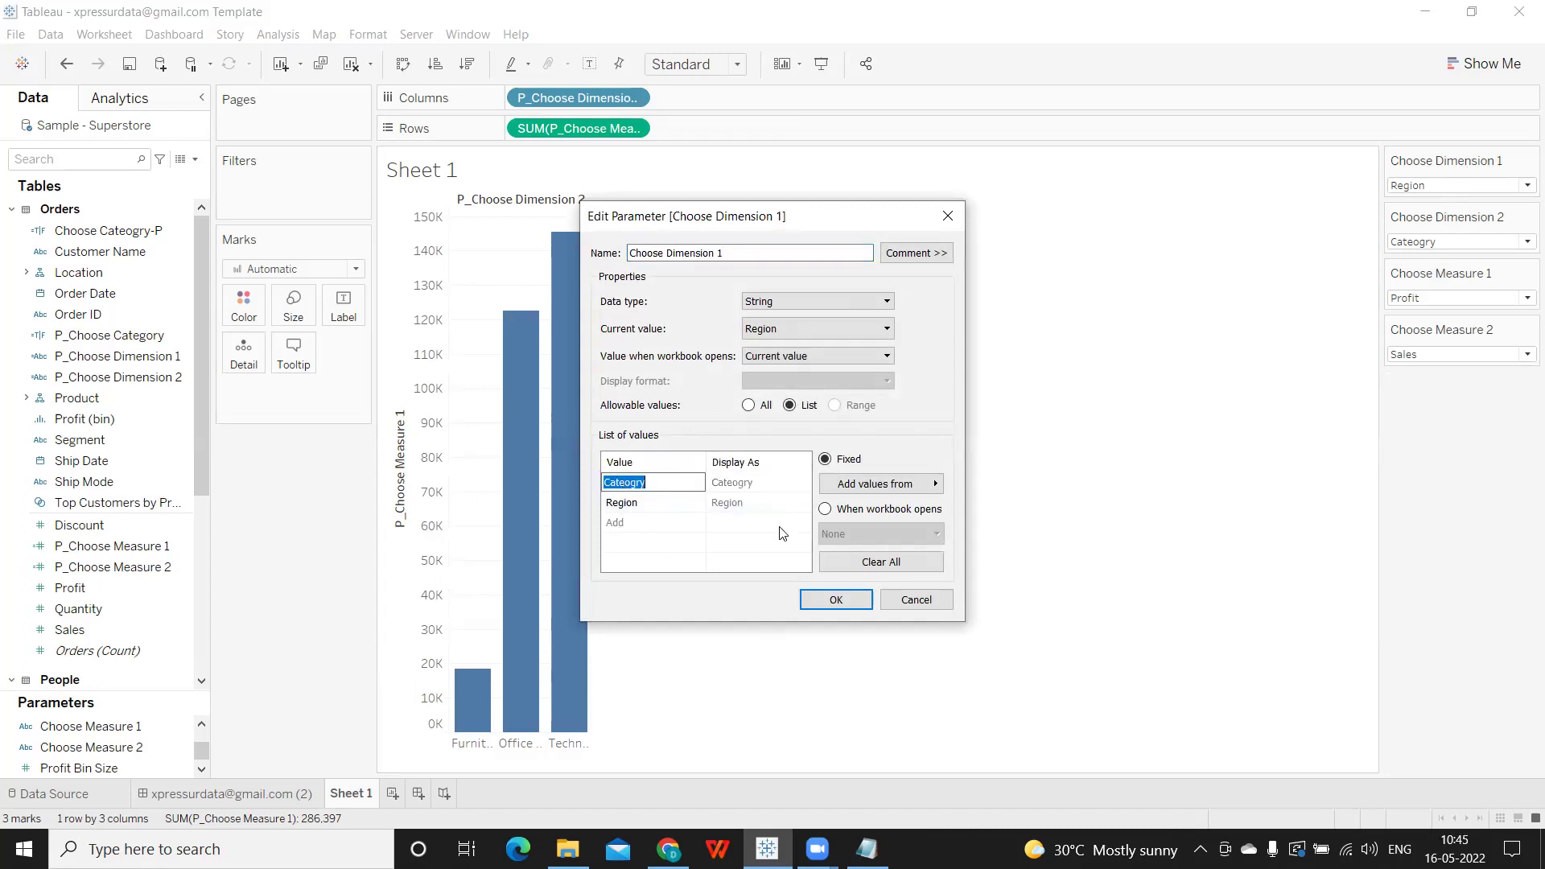
{"action": "left_click", "coordinate": [916, 599]}
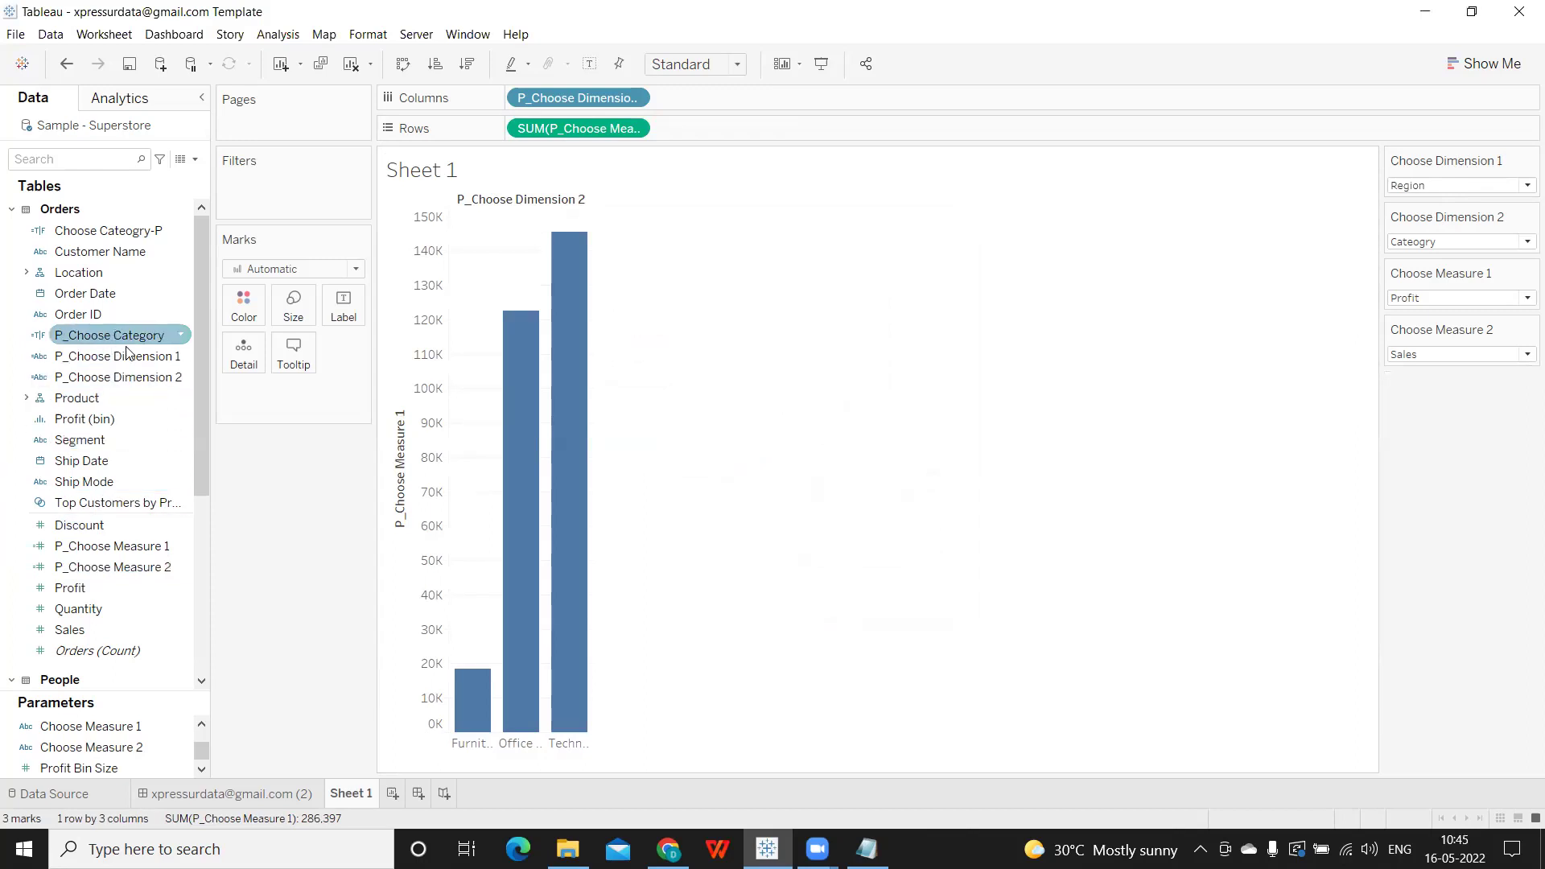
{"action": "left_click", "coordinate": [180, 357]}
{"action": "left_click", "coordinate": [215, 461]}
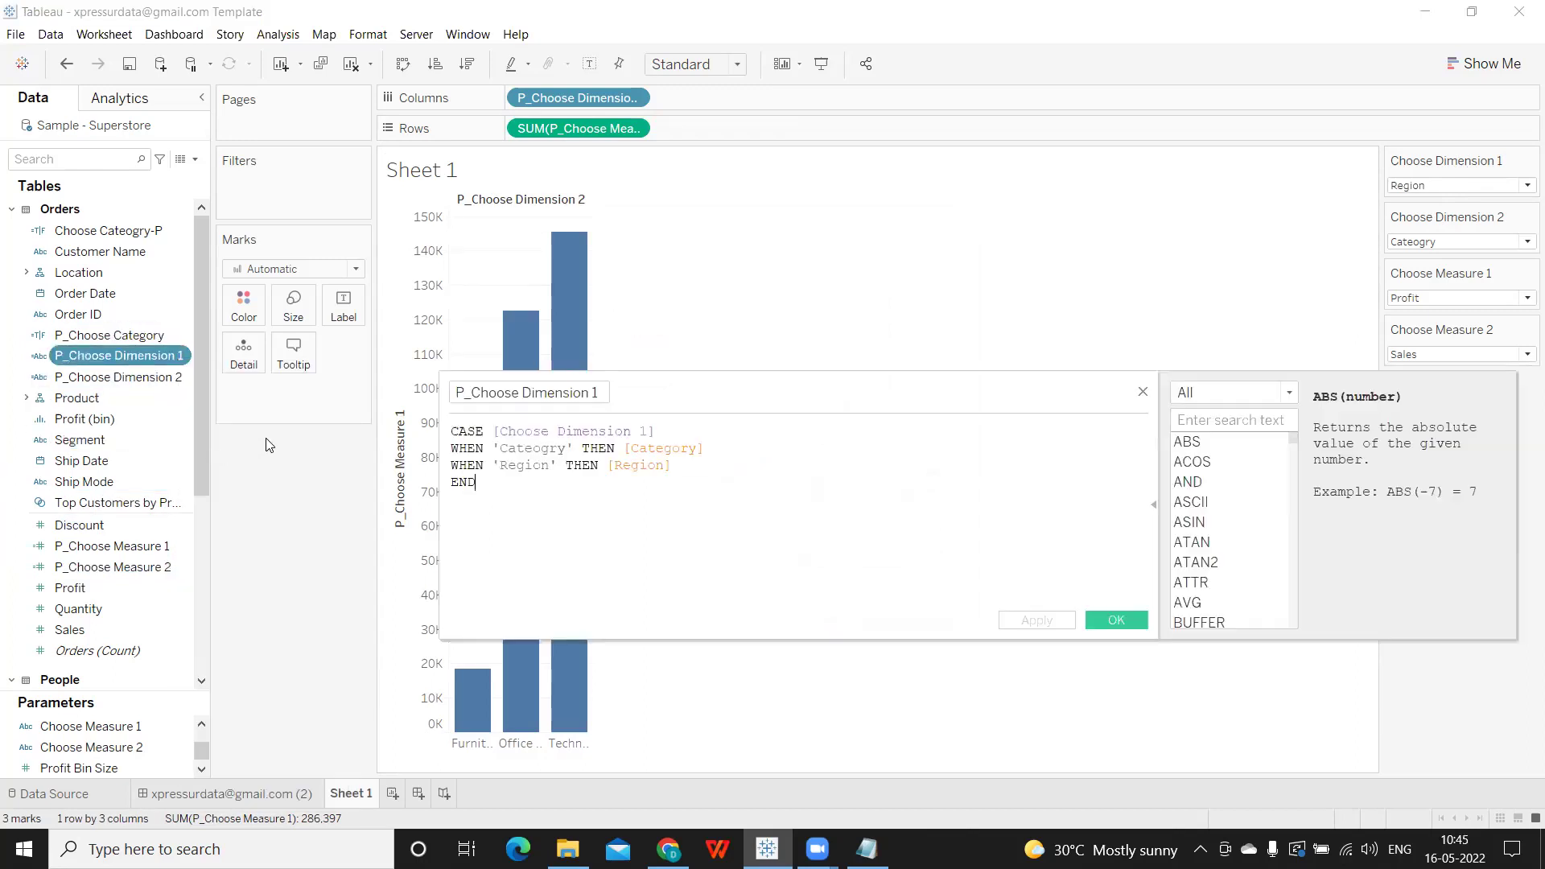
{"action": "double_click", "coordinate": [520, 451]}
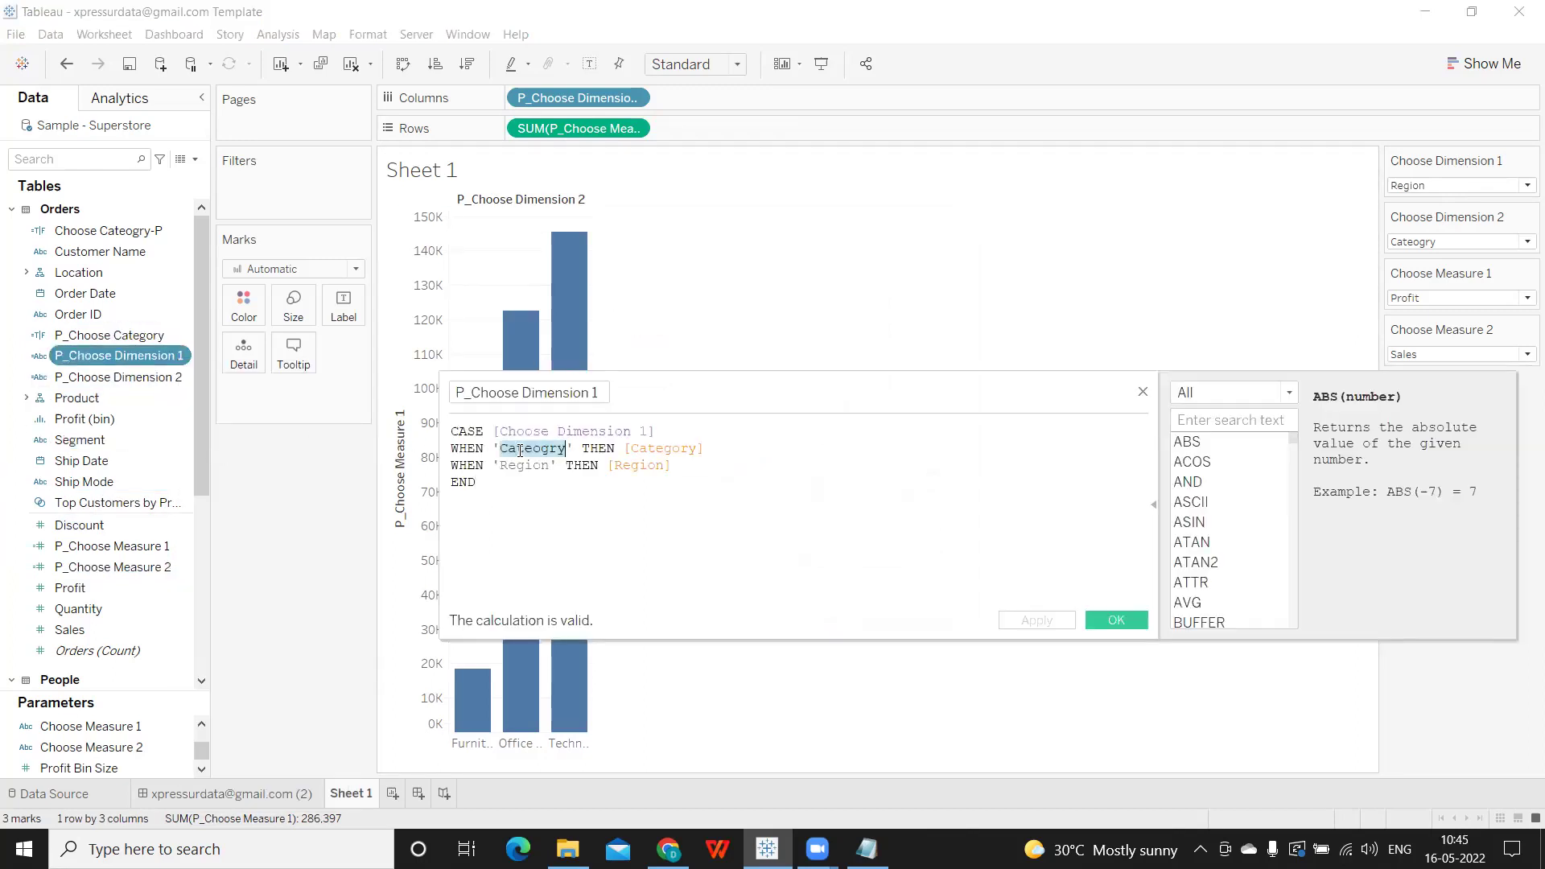
{"action": "key", "text": "ctrl+v"}
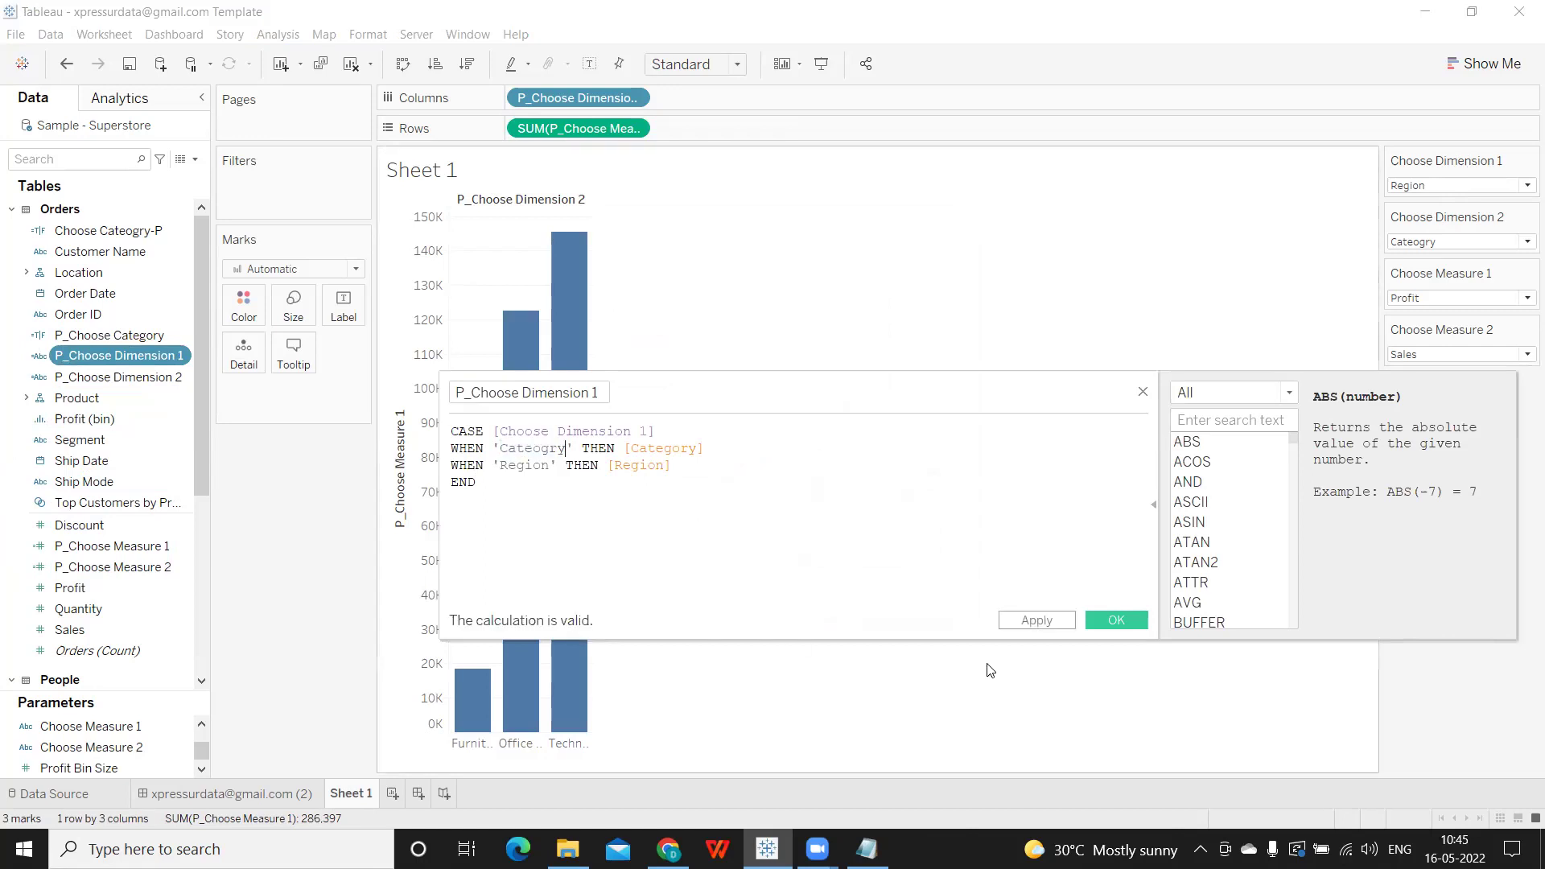
{"action": "left_click", "coordinate": [1043, 626]}
{"action": "left_click", "coordinate": [1096, 620]}
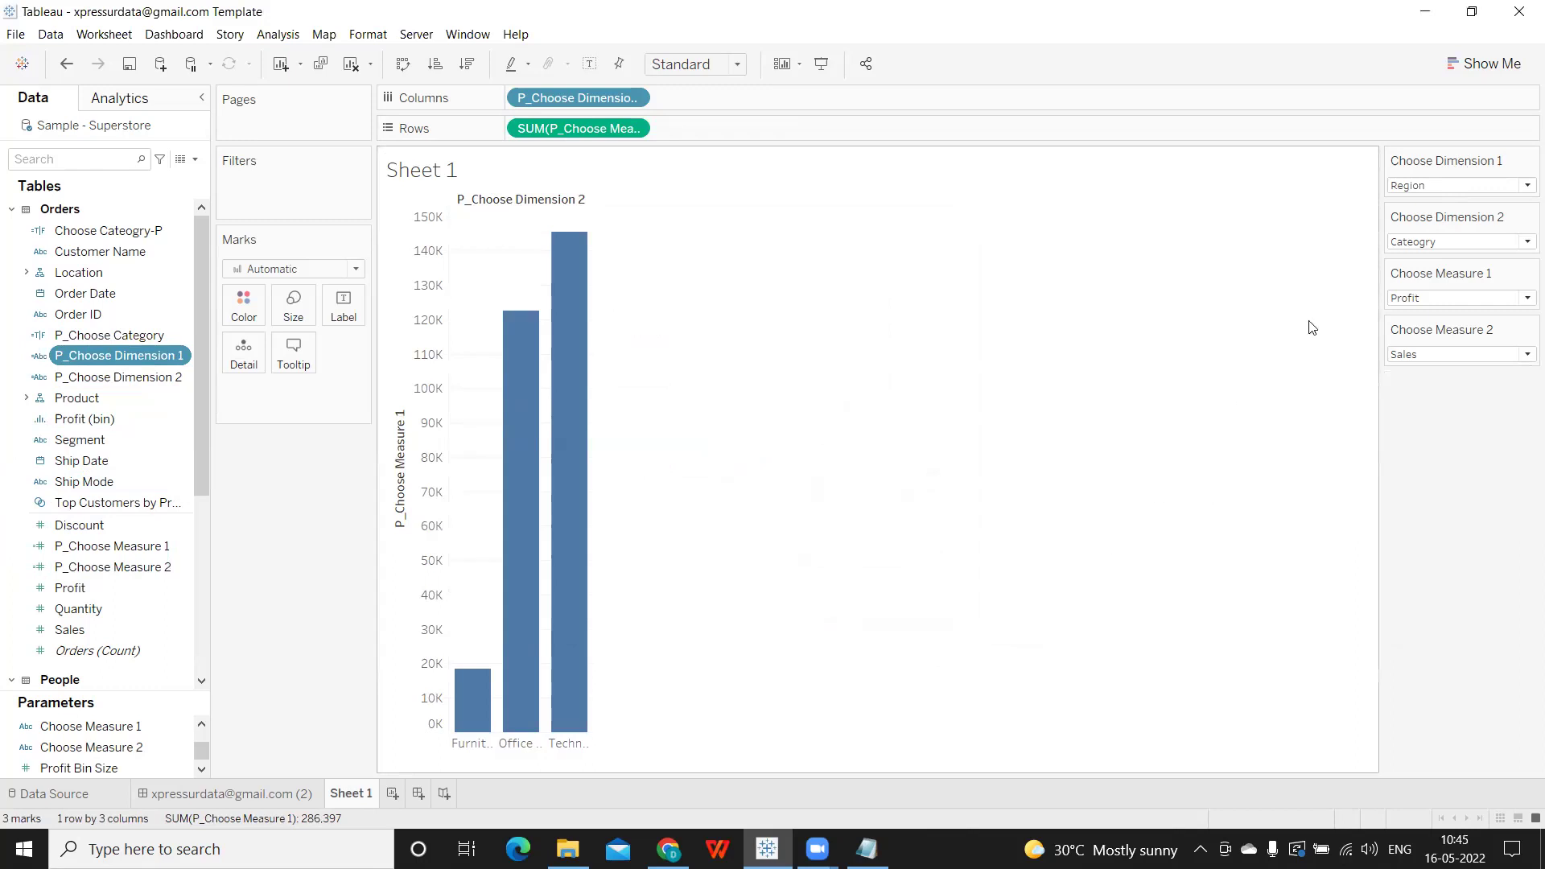
{"action": "left_click", "coordinate": [1465, 187]}
{"action": "left_click", "coordinate": [1431, 201]}
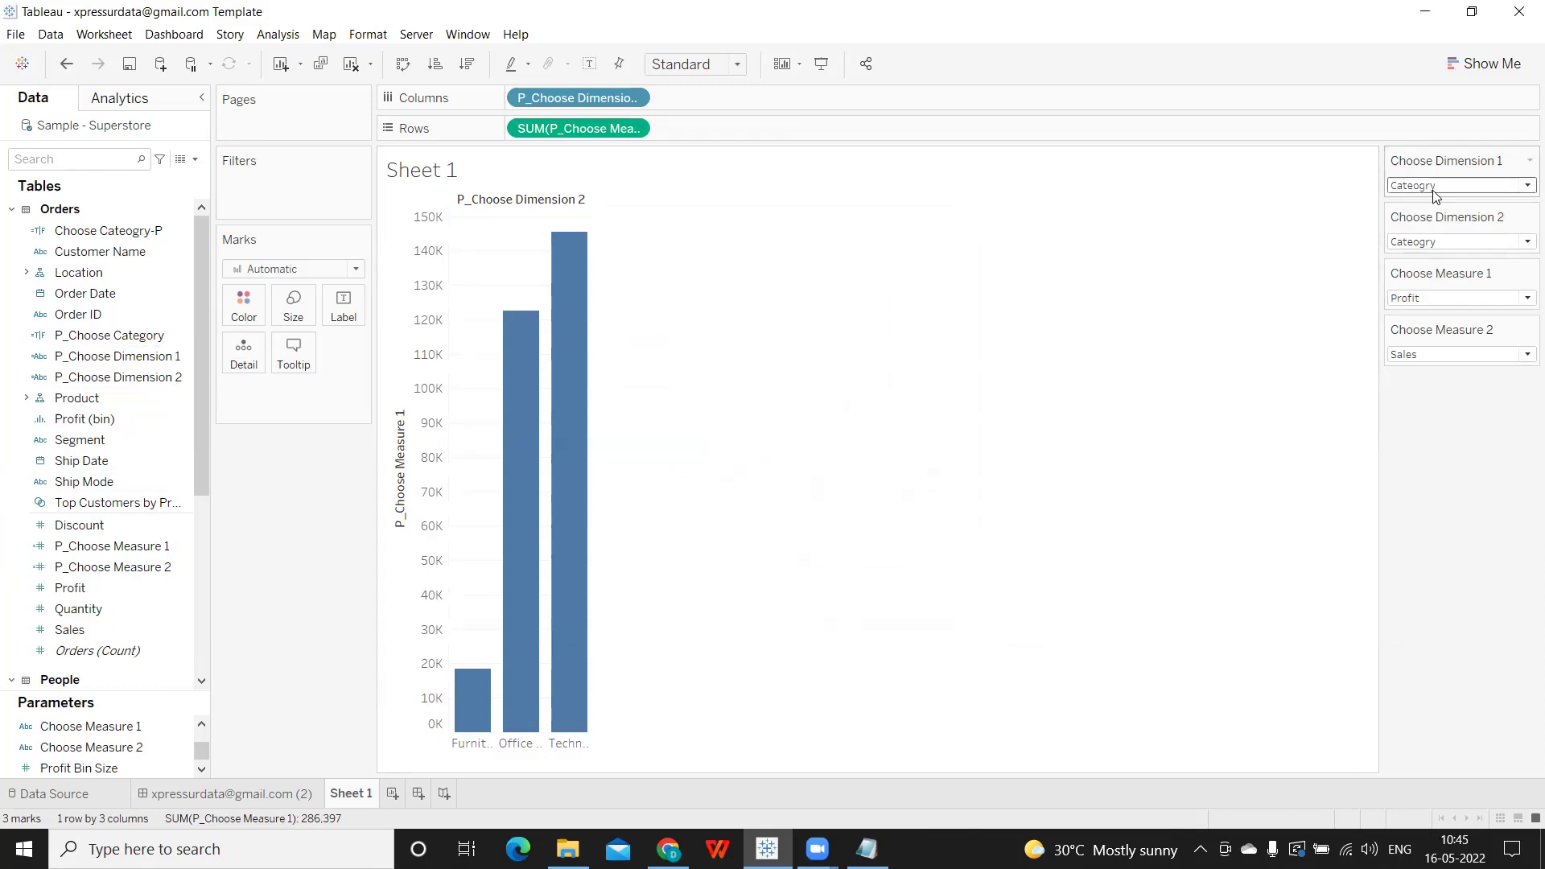
{"action": "left_click", "coordinate": [1436, 187]}
{"action": "left_click", "coordinate": [1430, 219]}
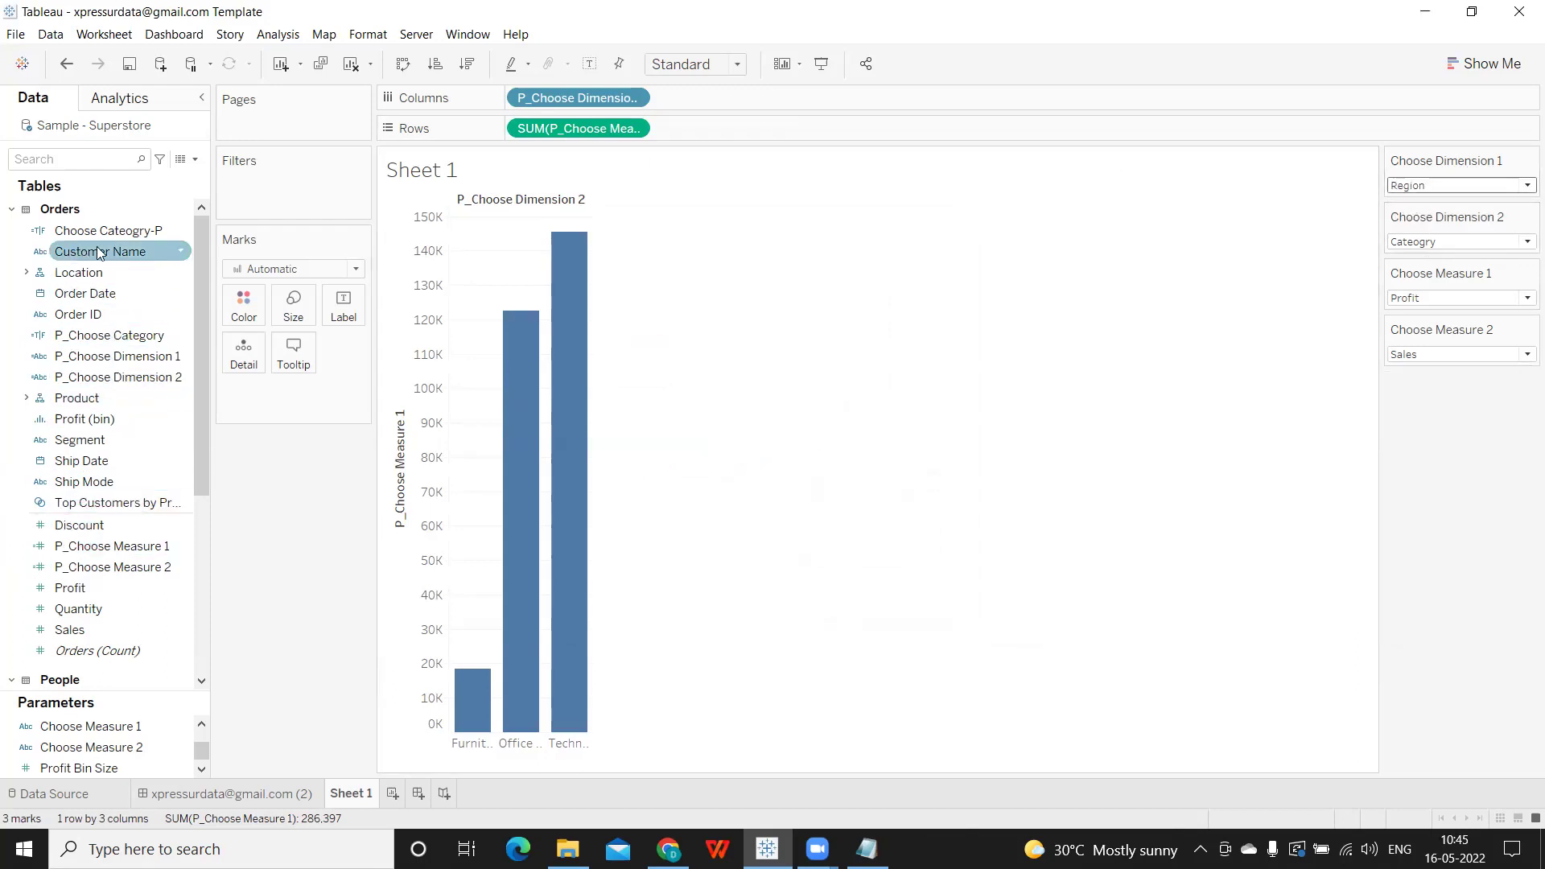
{"action": "right_click", "coordinate": [182, 357]}
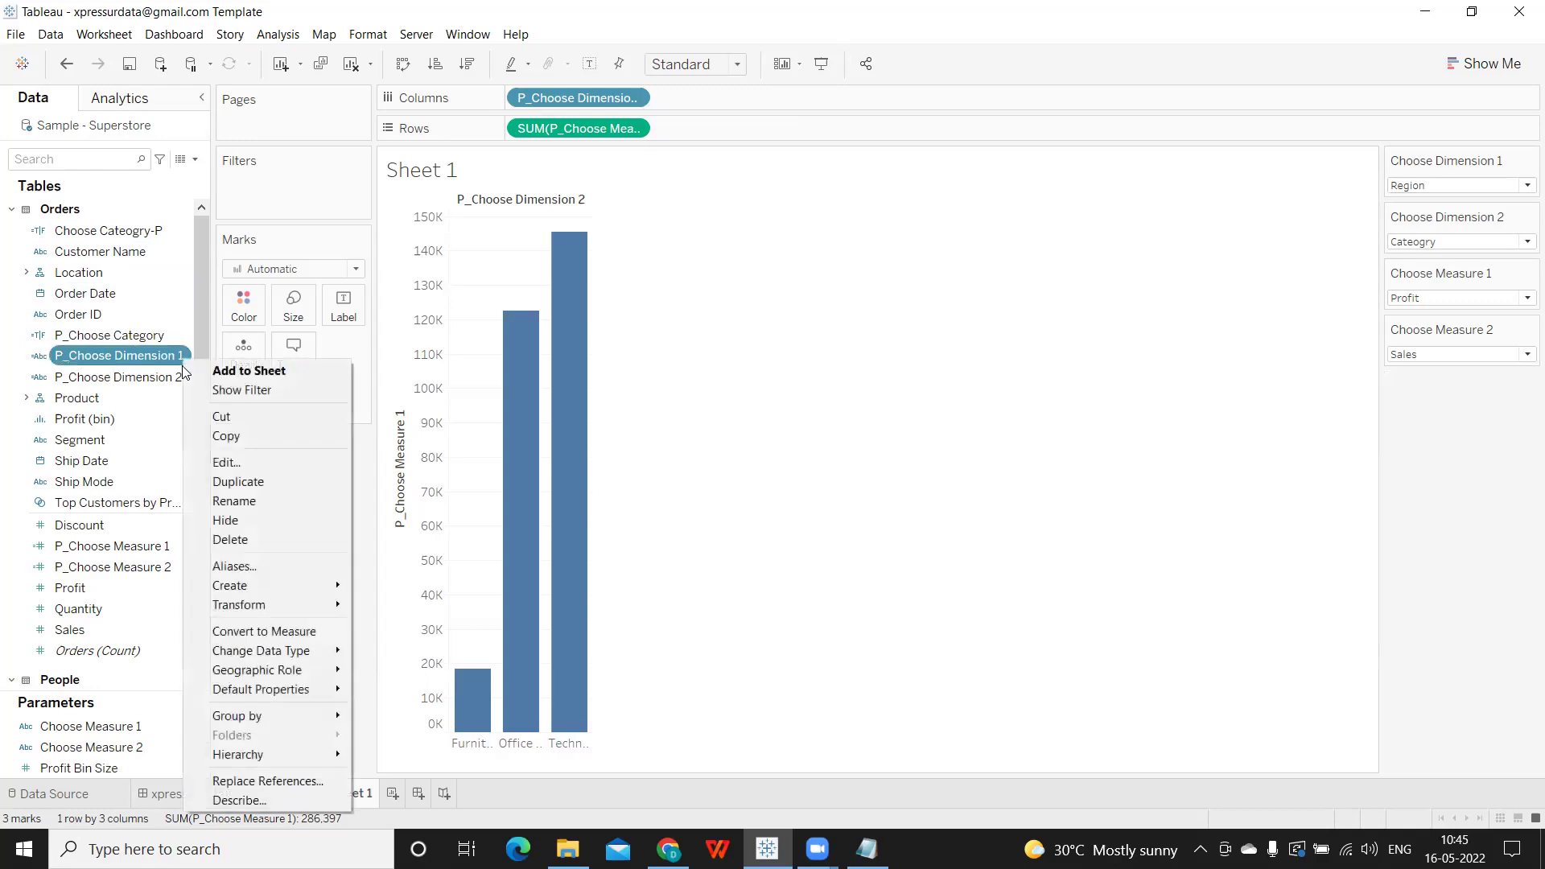
{"action": "left_click", "coordinate": [218, 464]}
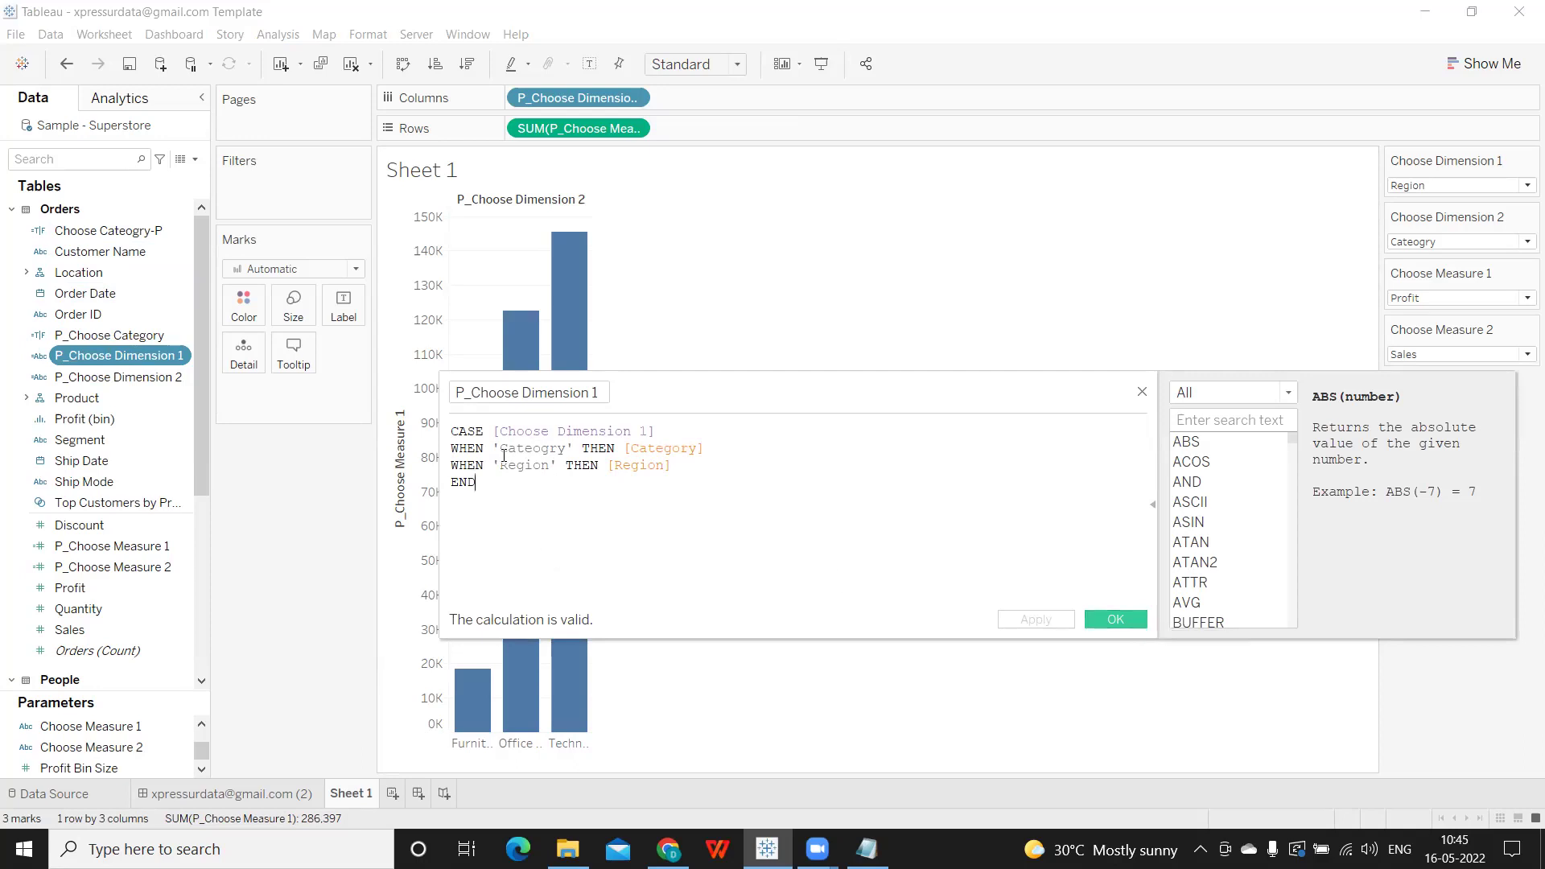
{"action": "double_click", "coordinate": [528, 451]}
{"action": "left_click", "coordinate": [660, 448]}
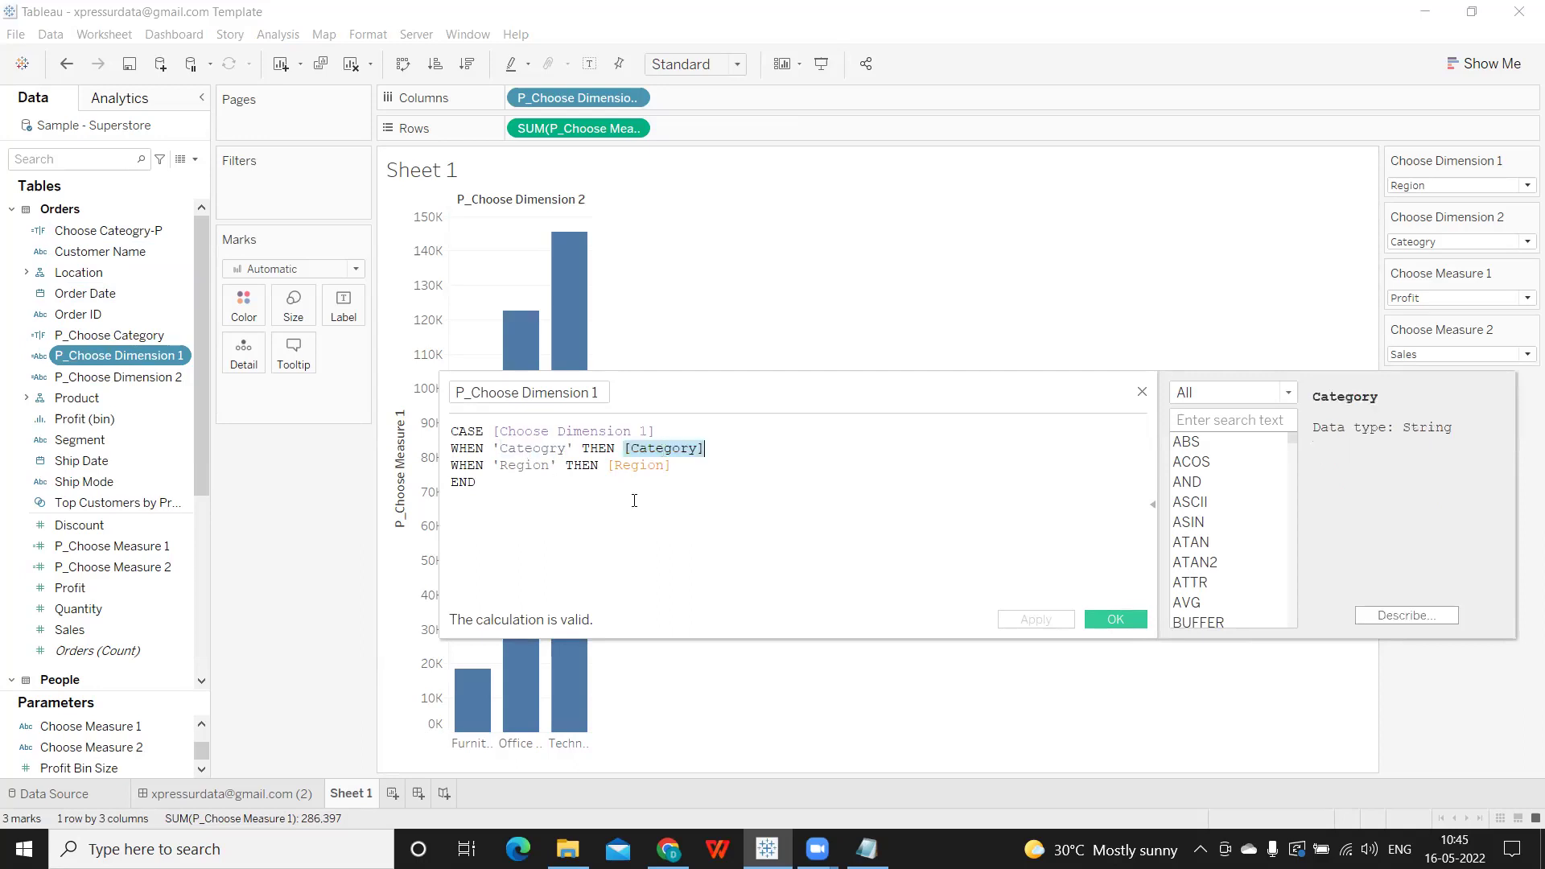
{"action": "double_click", "coordinate": [527, 466]}
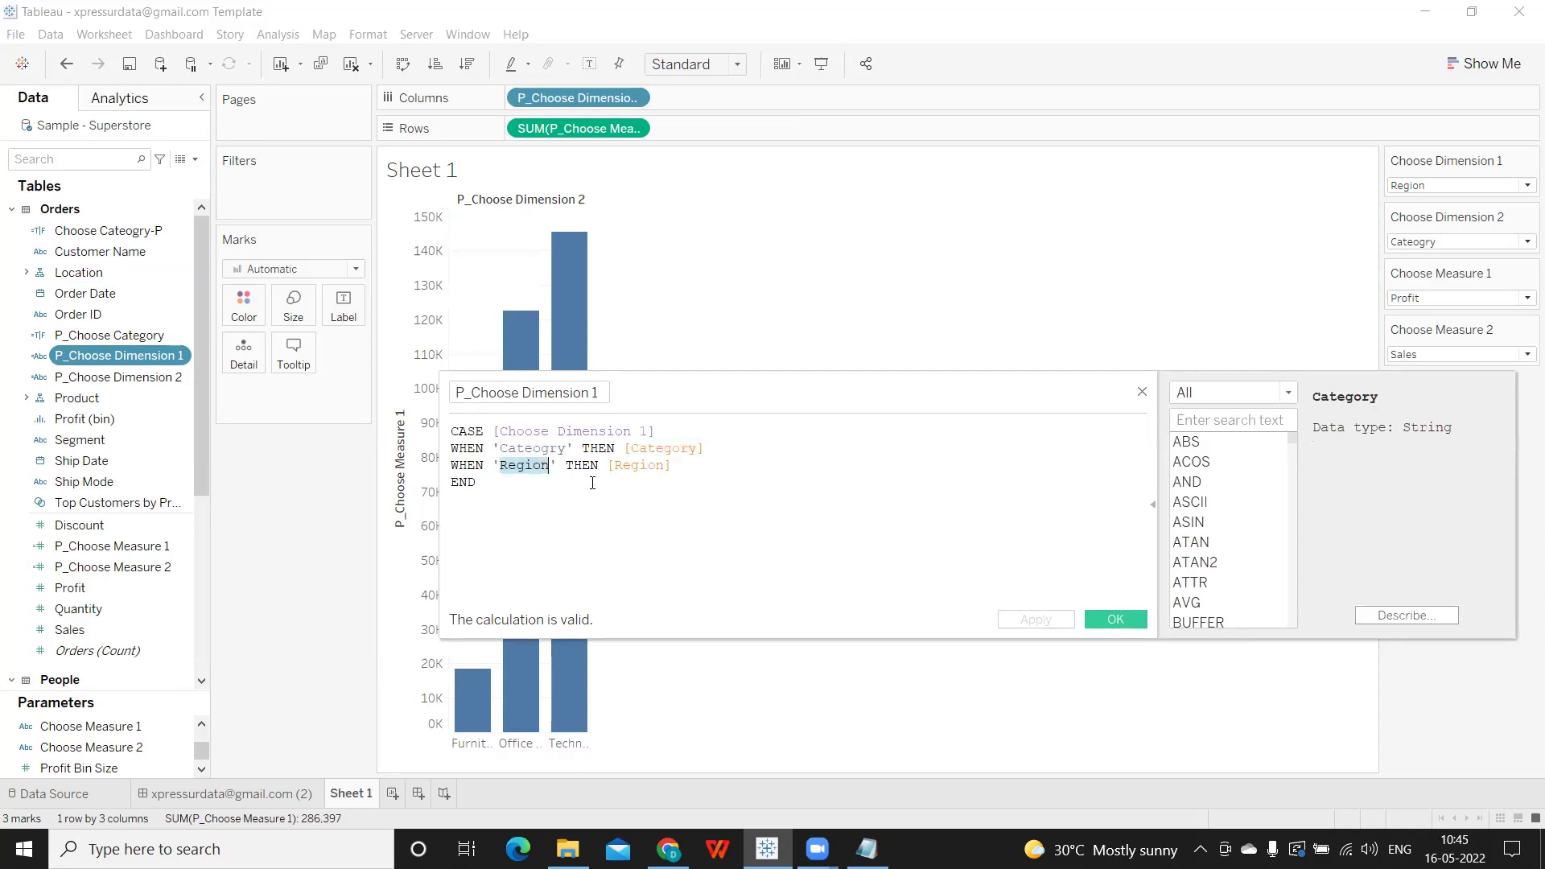
{"action": "left_click", "coordinate": [657, 465]}
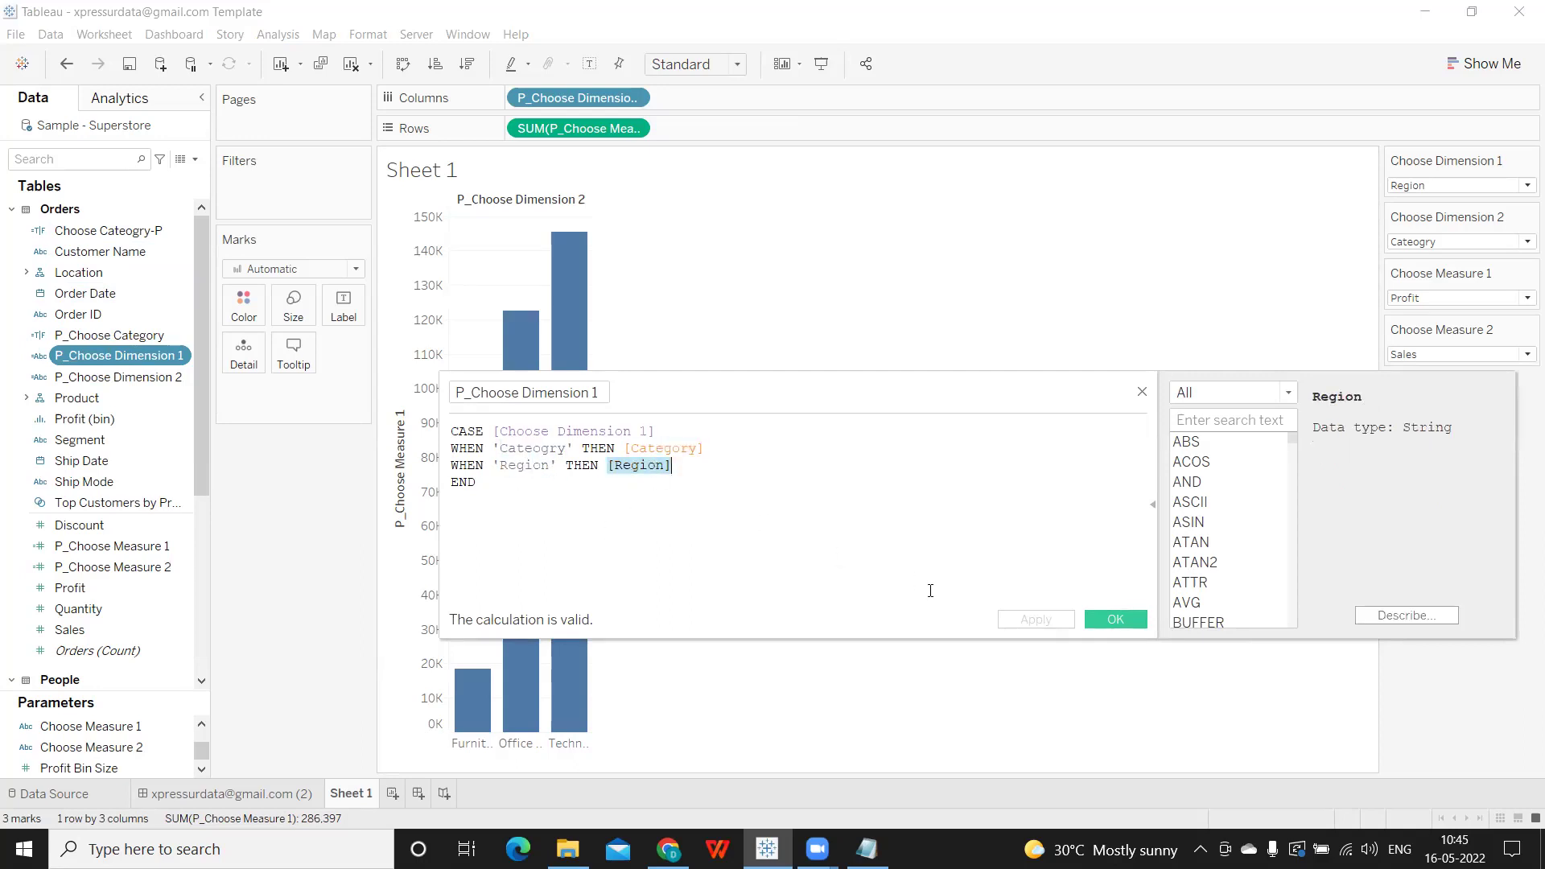
{"action": "left_click", "coordinate": [1098, 620]}
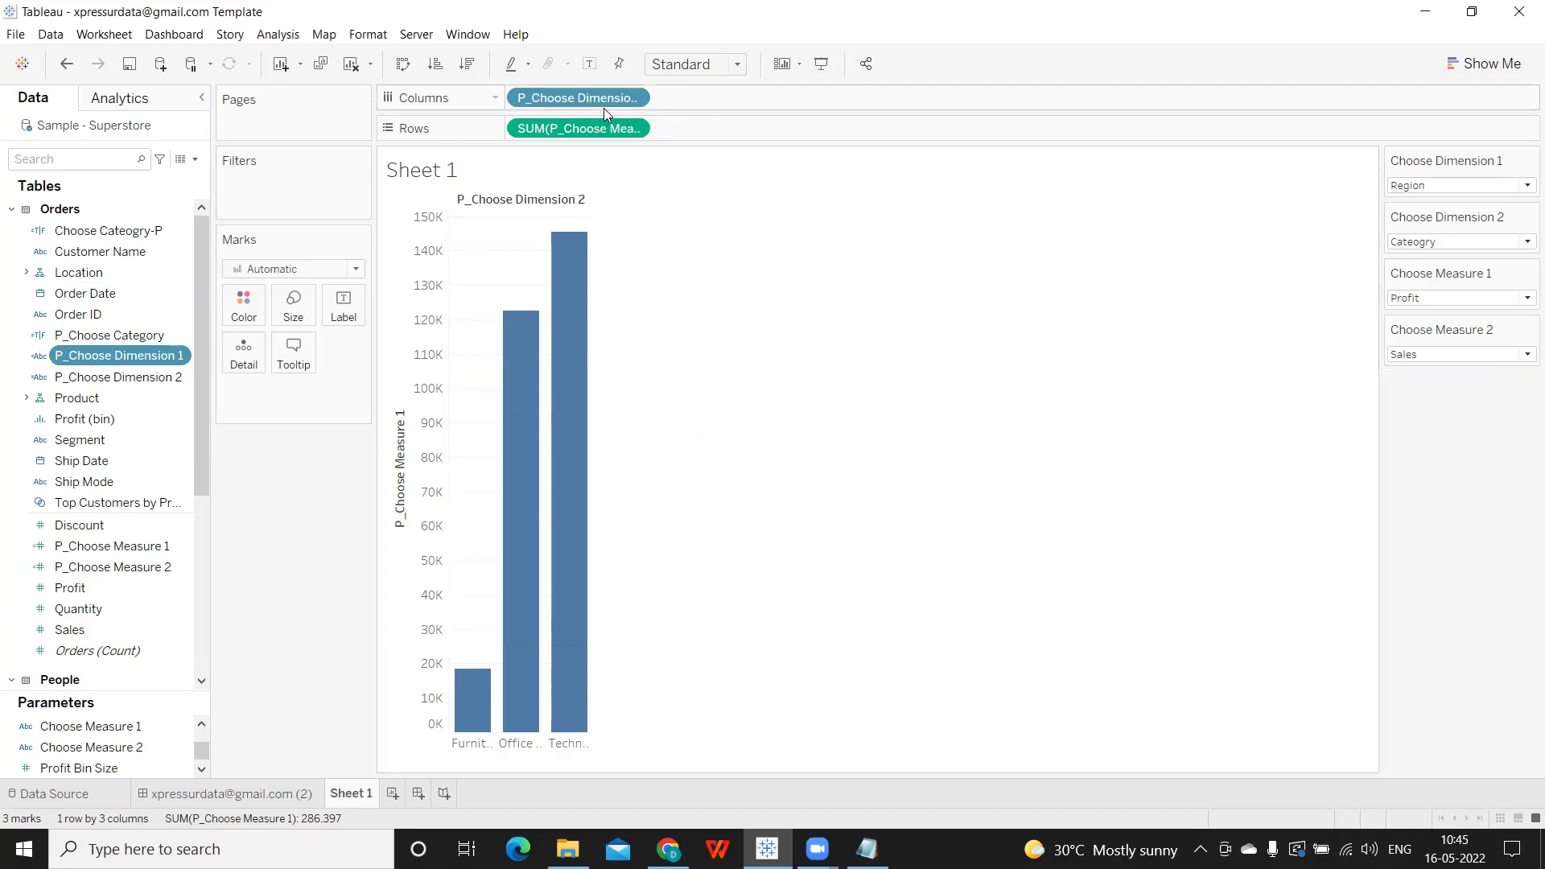
Remove the dimension pill from Columns and leave Choose Dimension 1 on Region.
{"action": "mouse_move", "coordinate": [603, 95]}
{"action": "left_mouse_down"}
{"action": "mouse_move", "coordinate": [988, 398]}
{"action": "mouse_move", "coordinate": [172, 388]}
{"action": "mouse_move", "coordinate": [539, 96]}
{"action": "mouse_move", "coordinate": [596, 107]}
{"action": "left_mouse_up"}
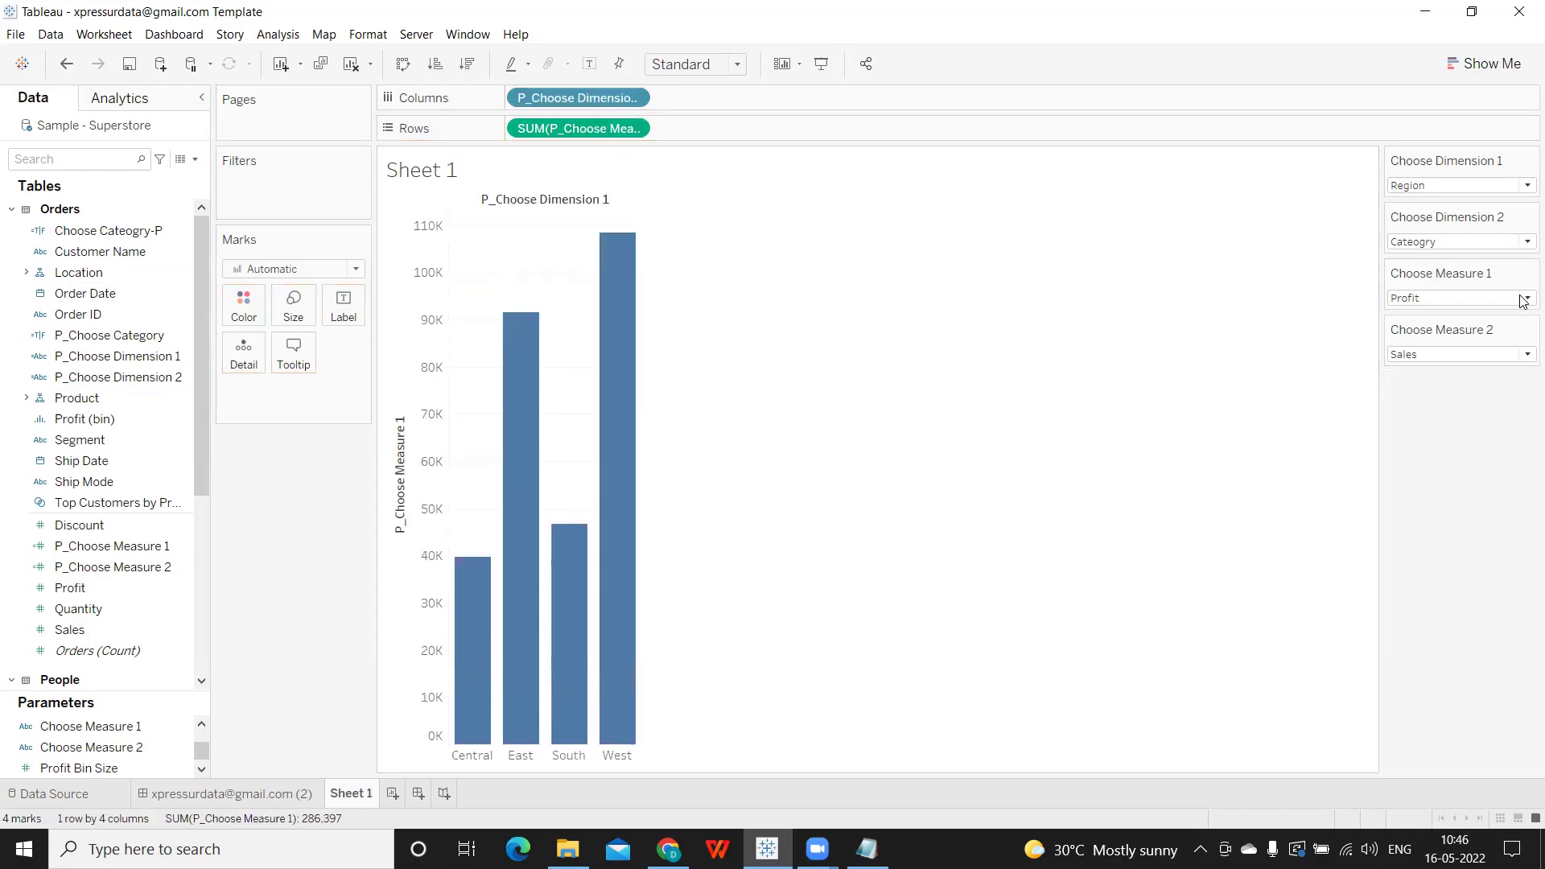
{"action": "left_click", "coordinate": [1449, 187]}
{"action": "left_click", "coordinate": [1434, 202]}
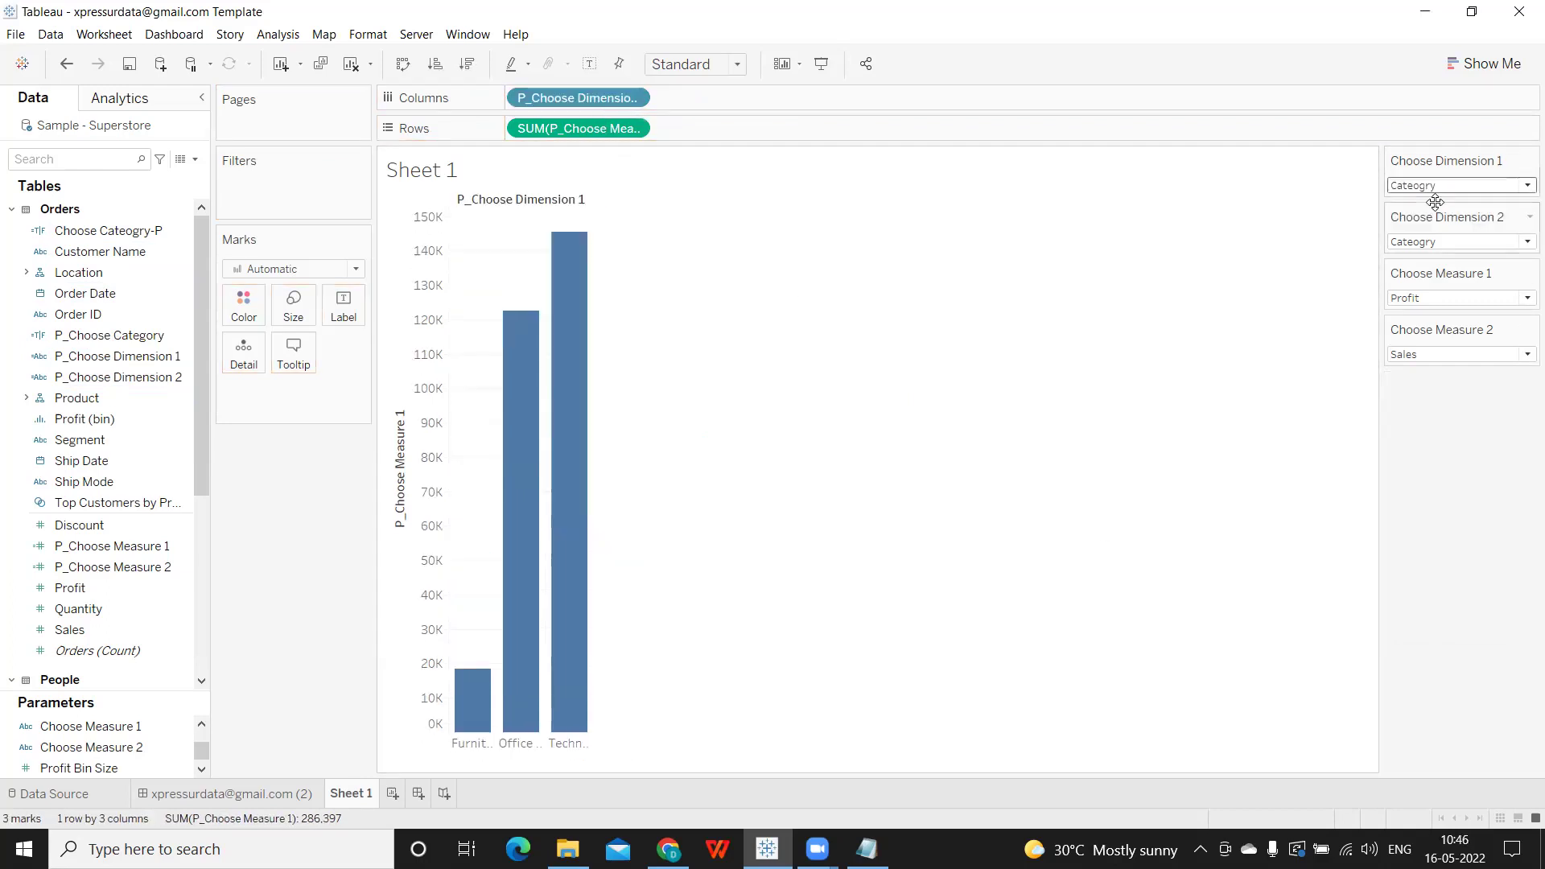
{"action": "left_click", "coordinate": [1436, 183]}
{"action": "left_click", "coordinate": [1437, 225]}
{"action": "left_click", "coordinate": [1433, 187]}
{"action": "left_click", "coordinate": [1431, 219]}
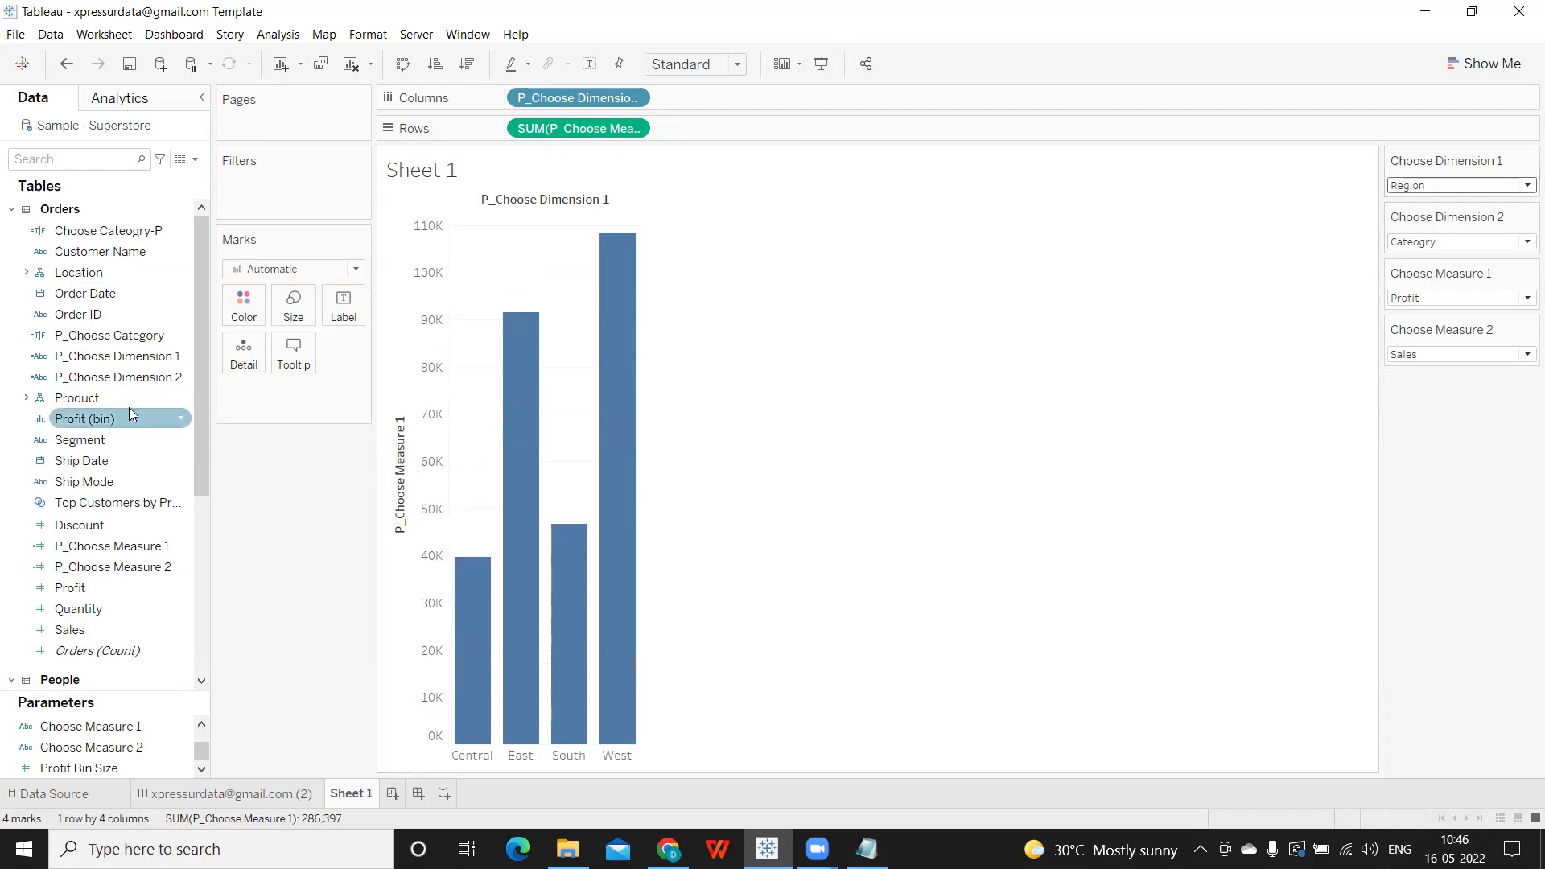
Add P_Choose Dimension 2 to Columns, set Choose Dimension 2 to Region and Choose Dimension 1 to Category.
{"action": "left_click_drag", "start_coordinate": [149, 372], "coordinate": [776, 103]}
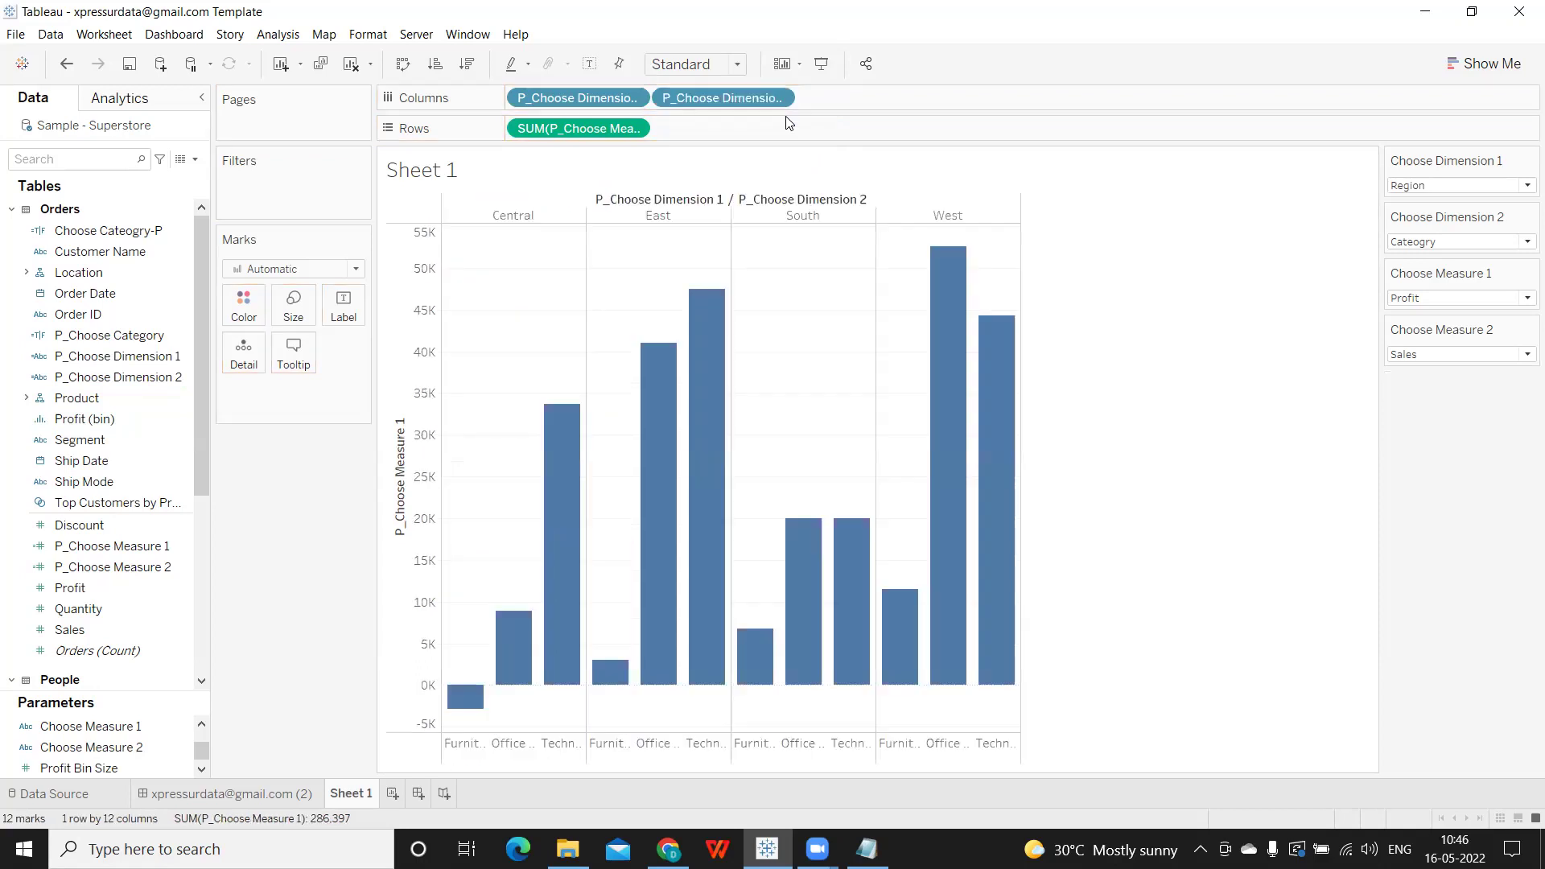
{"action": "left_click", "coordinate": [1429, 243]}
{"action": "left_click", "coordinate": [1429, 272]}
{"action": "left_click", "coordinate": [1408, 187]}
{"action": "left_click", "coordinate": [1418, 202]}
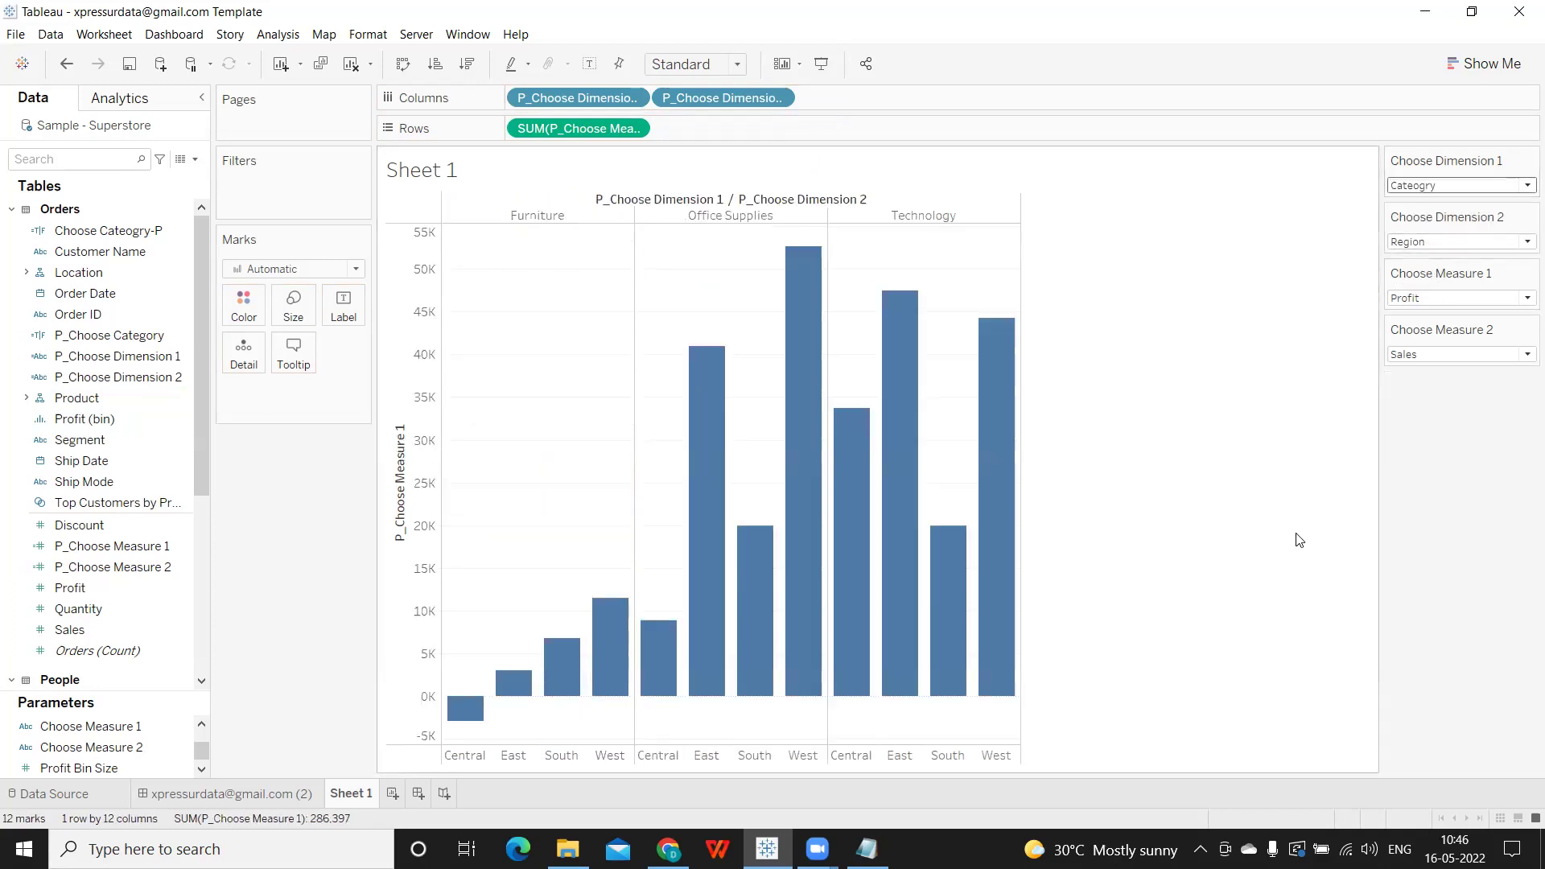